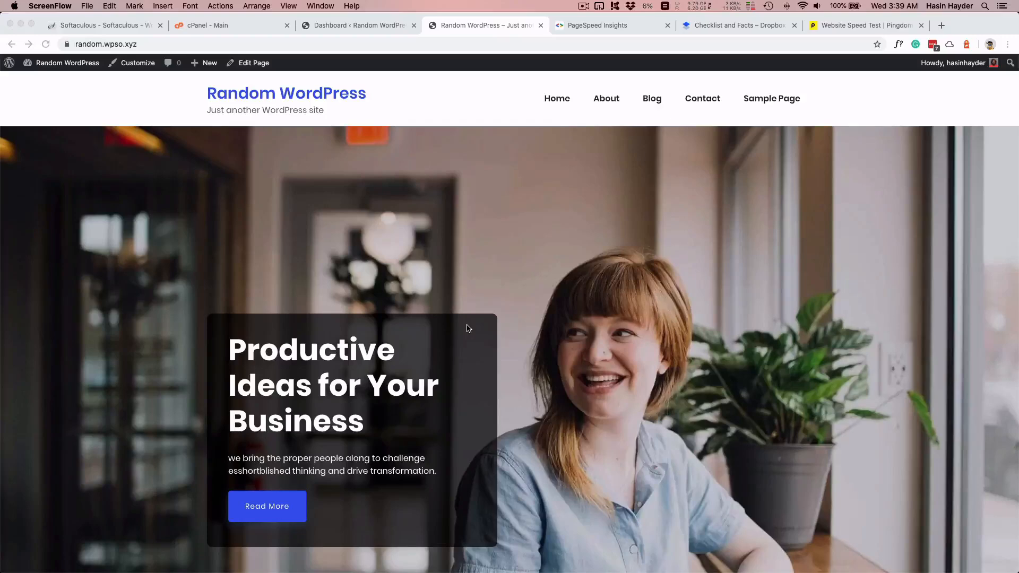
- Search the WordPress plugin directory for "super cache", and install and activate the WP Super Cache plugin
click(342, 24)
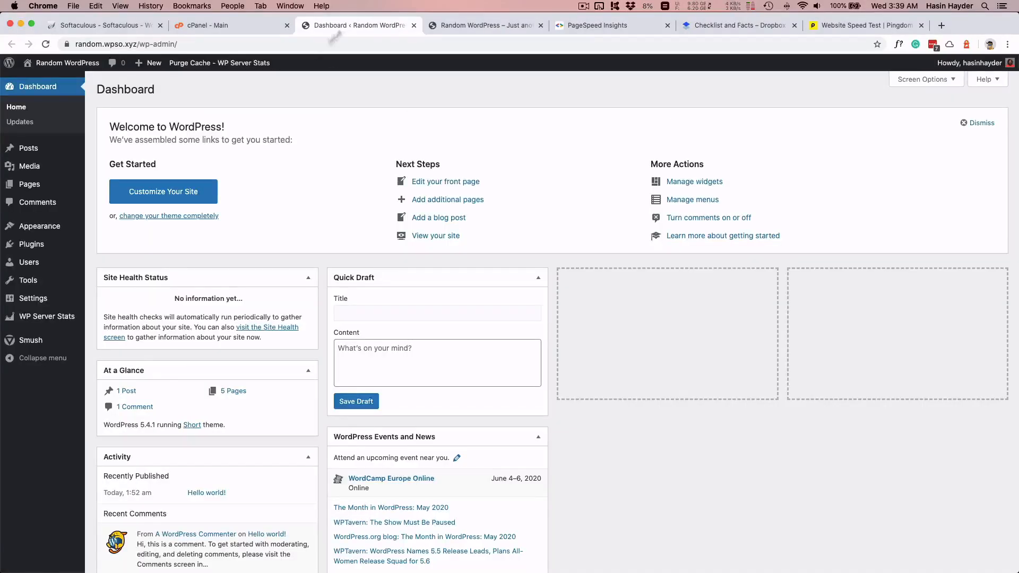
mouse_move(38, 228)
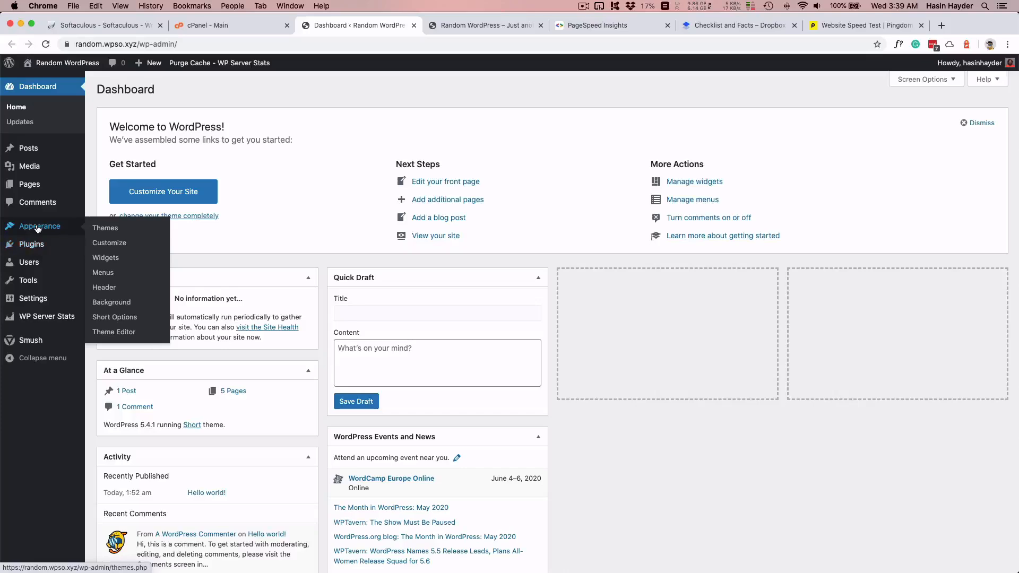
click(116, 261)
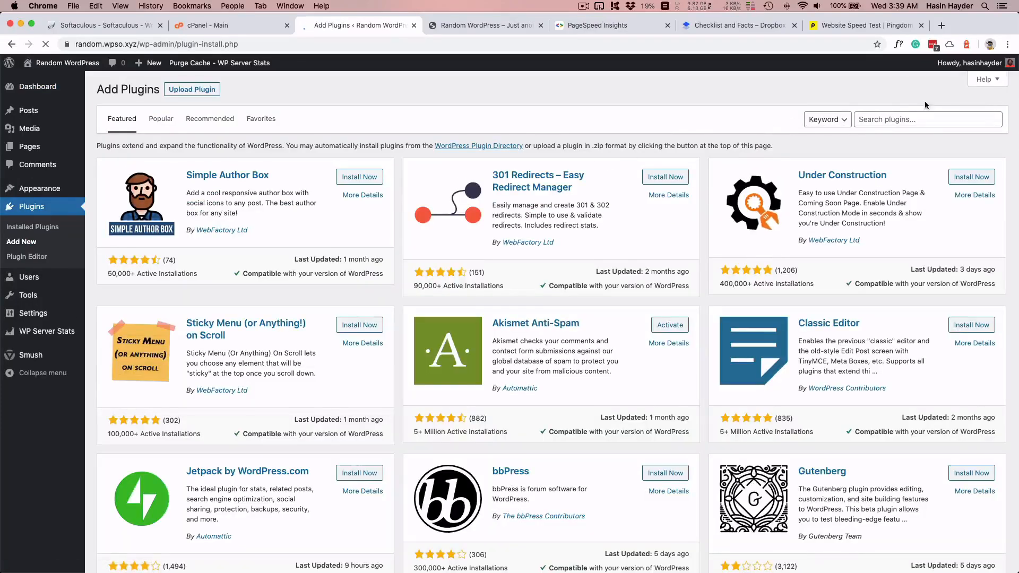
click(903, 122)
text(super cache)
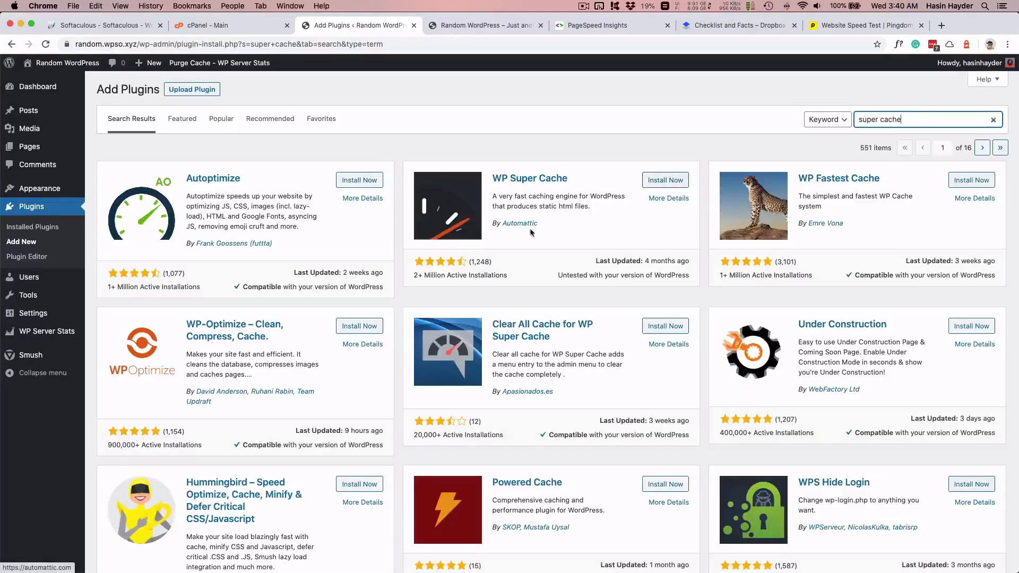
click(664, 180)
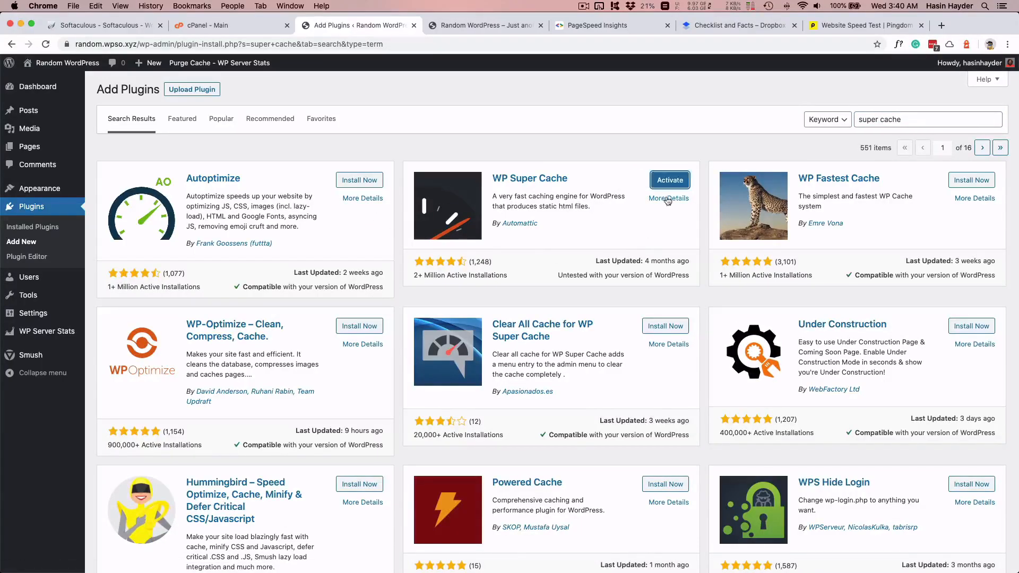
click(670, 182)
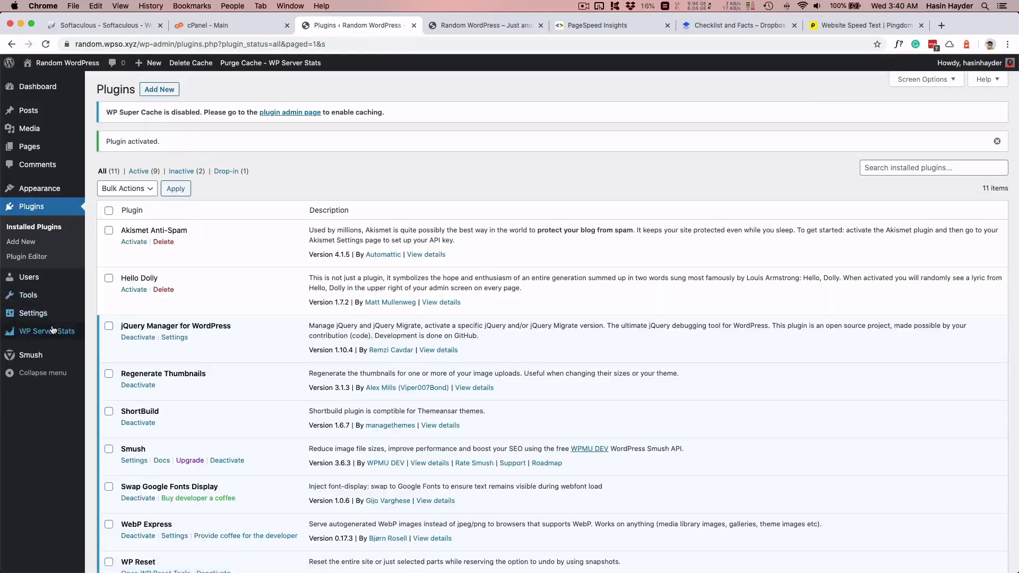
mouse_move(53, 333)
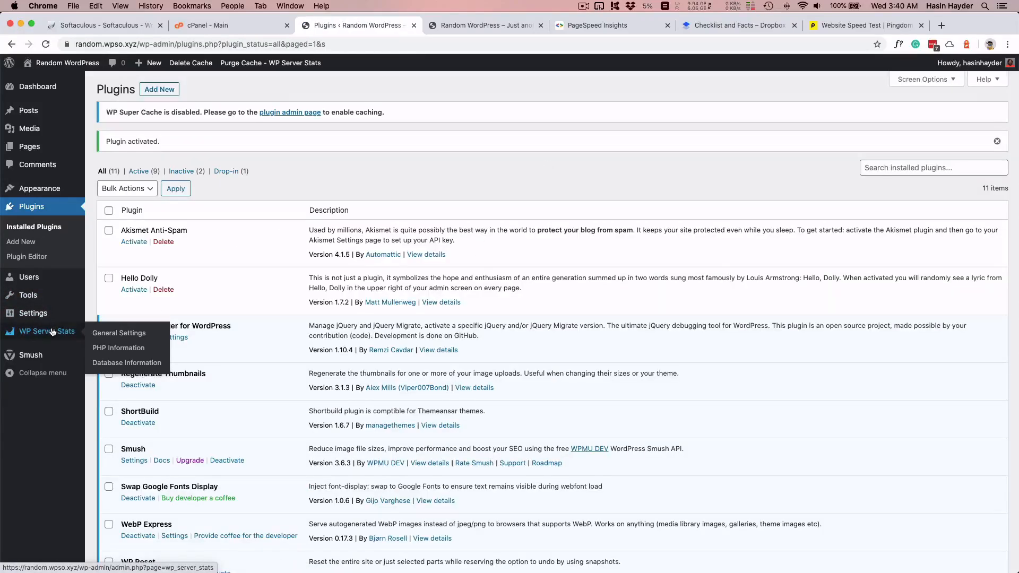
click(52, 332)
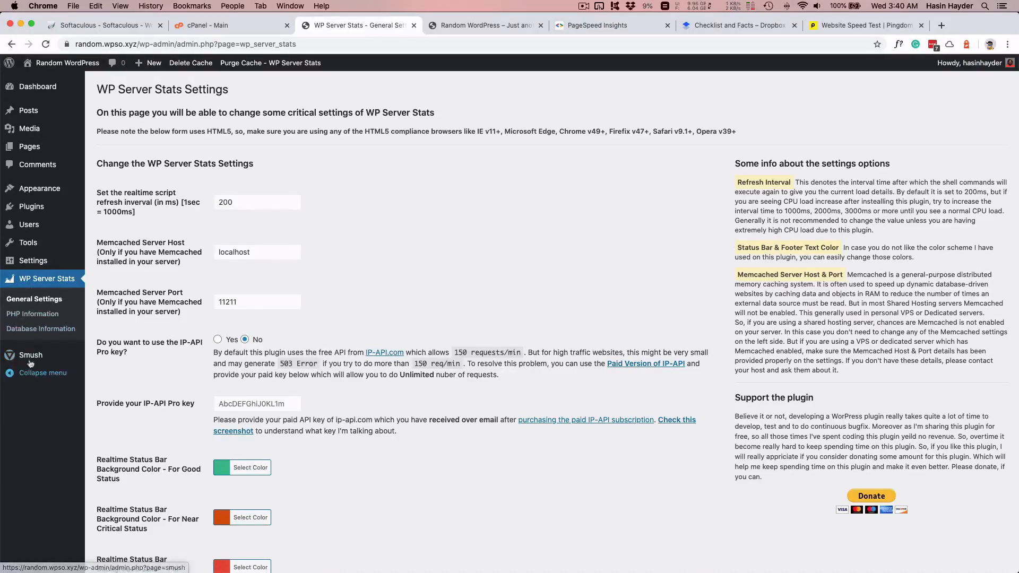
mouse_move(48, 243)
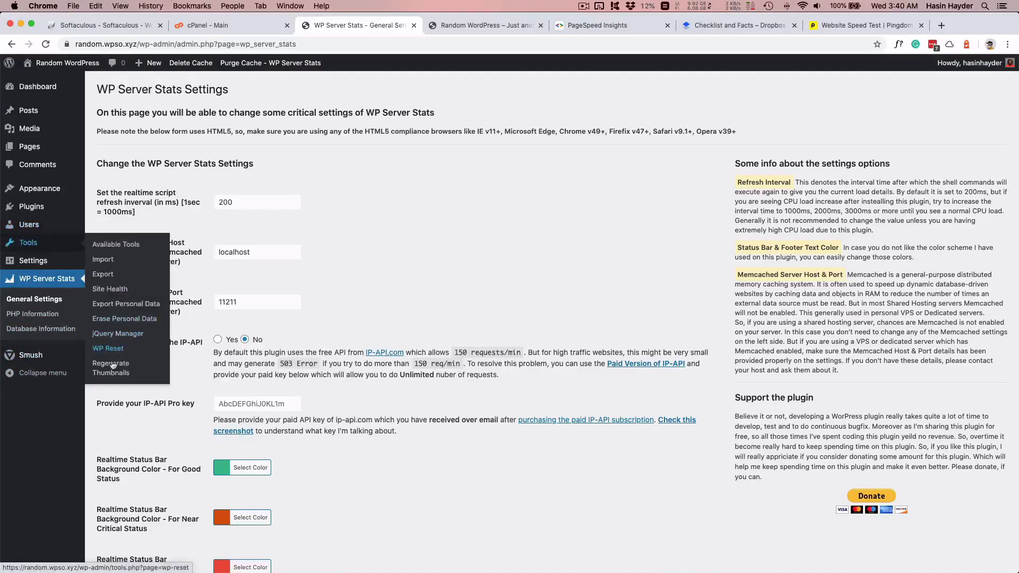
mouse_move(33, 207)
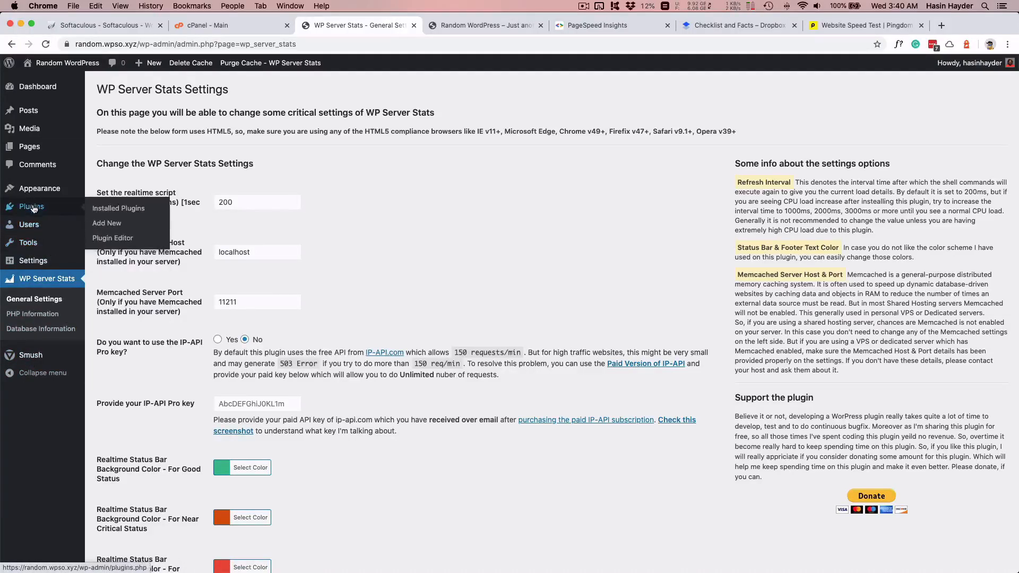
- Turn caching on in the WP Super Cache settings and update the status
mouse_move(30, 265)
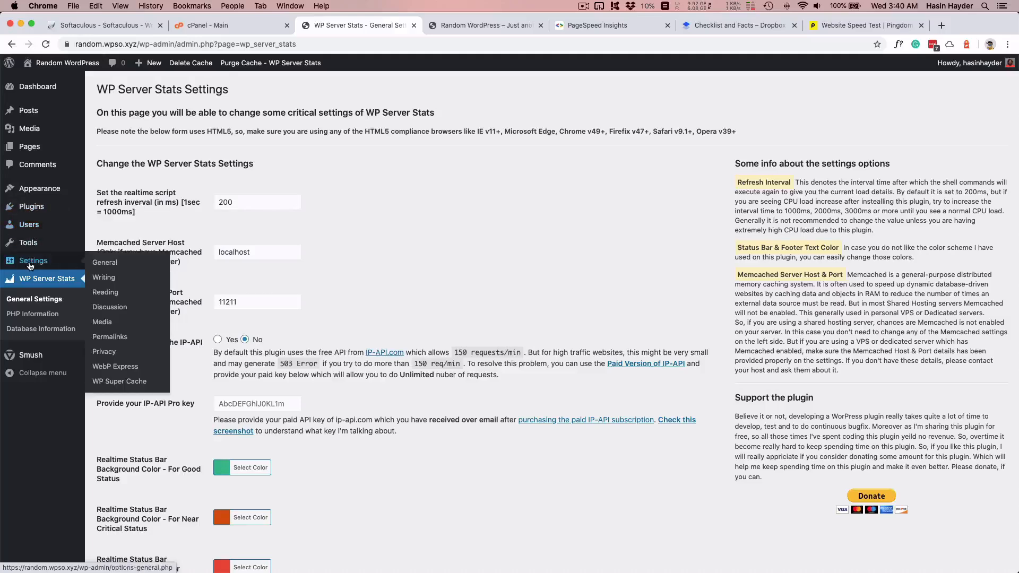
click(135, 380)
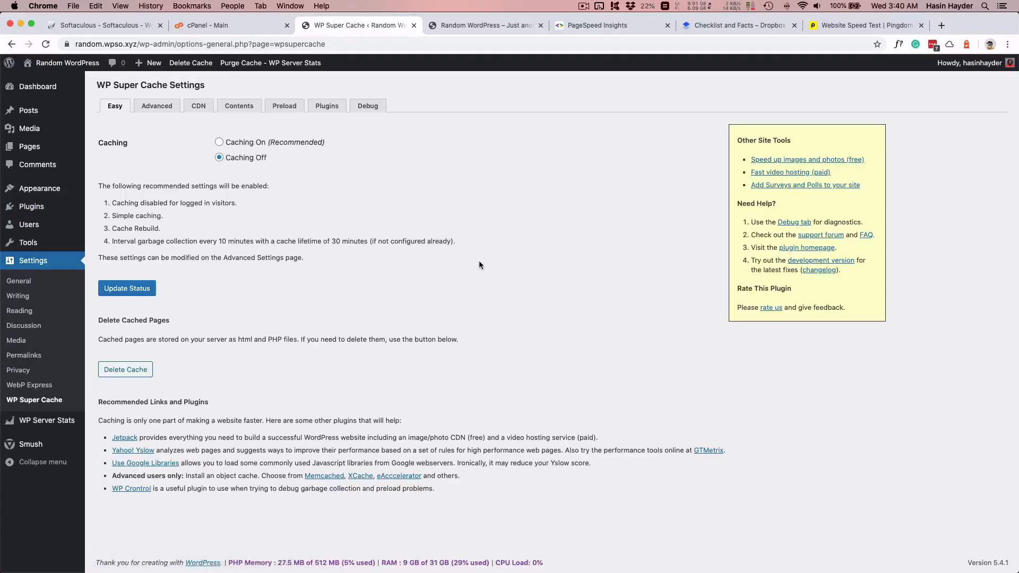
click(219, 142)
click(135, 289)
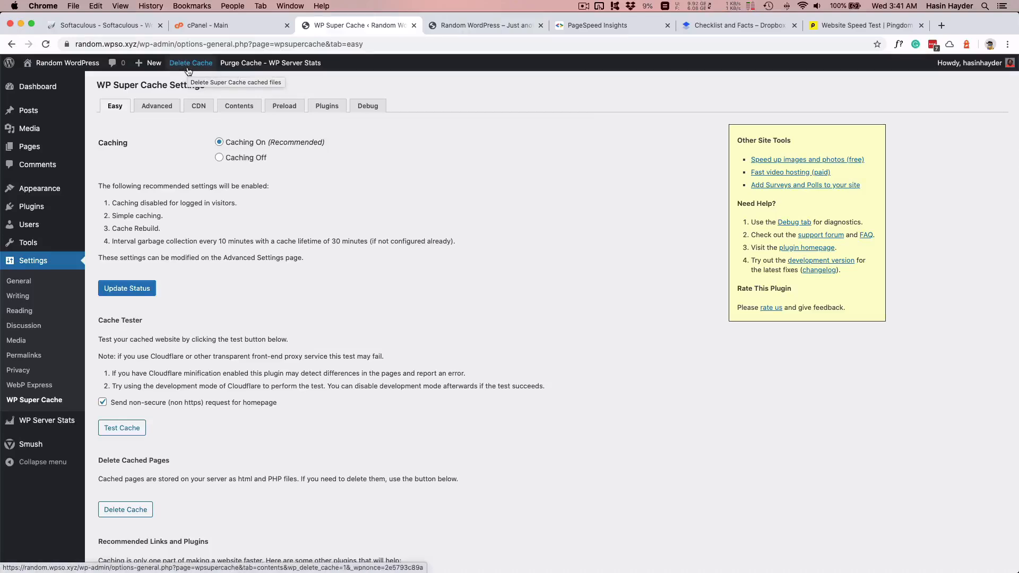
- Review the advanced settings of WP Super Cache
click(157, 106)
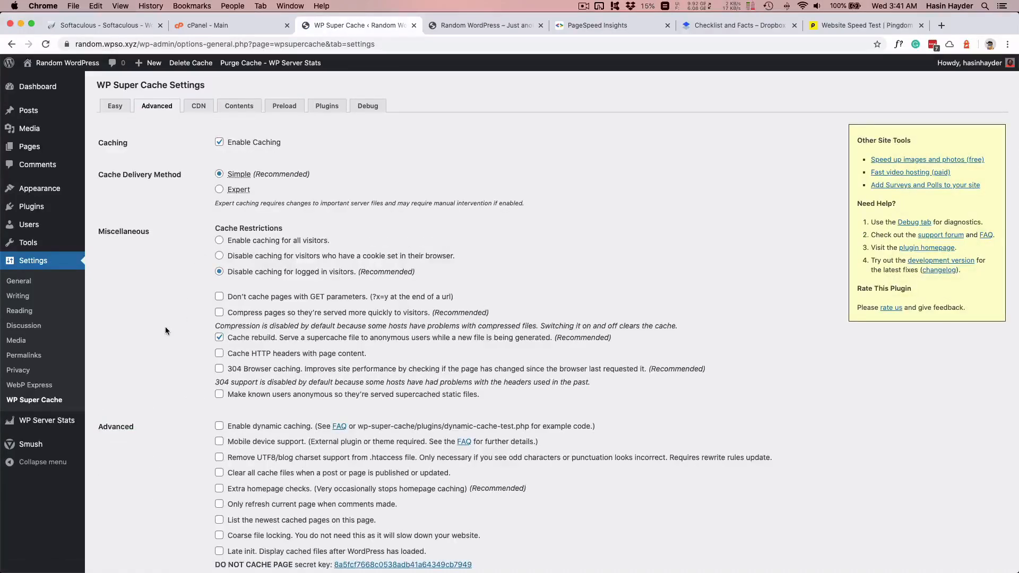
scroll(165, 327, down, 5)
scroll(165, 326, up, 5)
- Run the WP Super Cache tester with the non-secure homepage request enabled and check its results
click(118, 105)
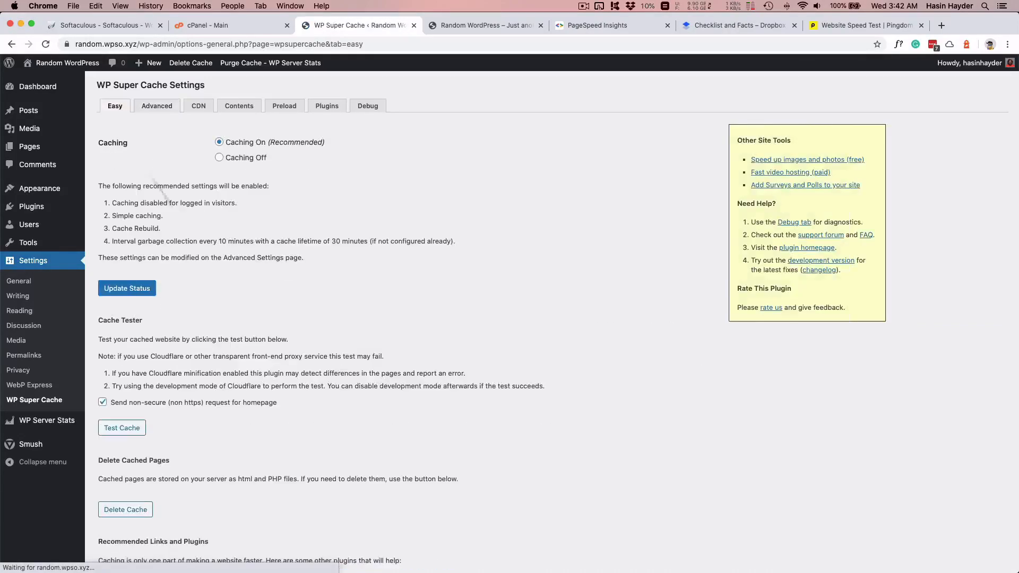
scroll(306, 281, down, 1)
click(122, 407)
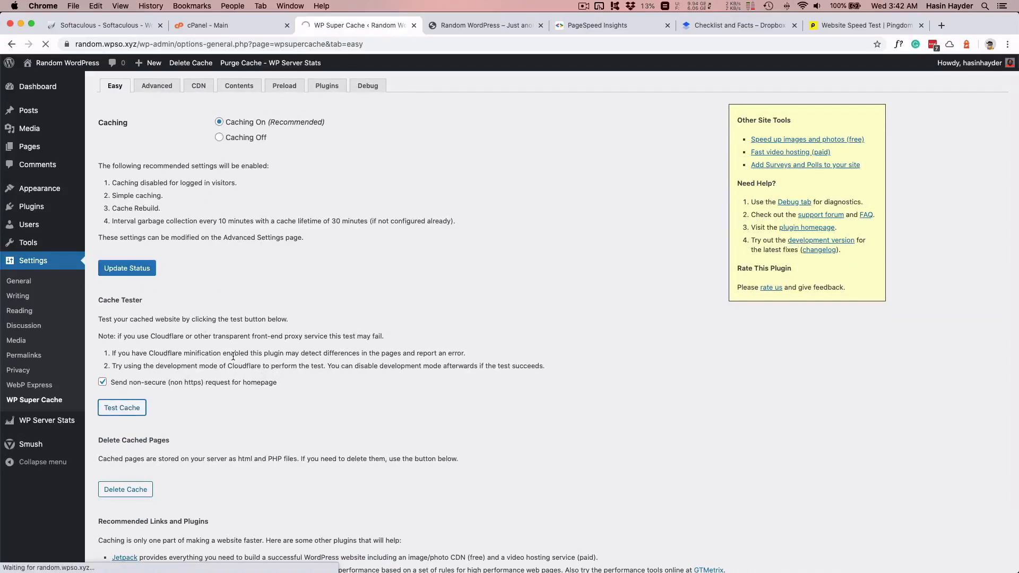
scroll(125, 380, down, 4)
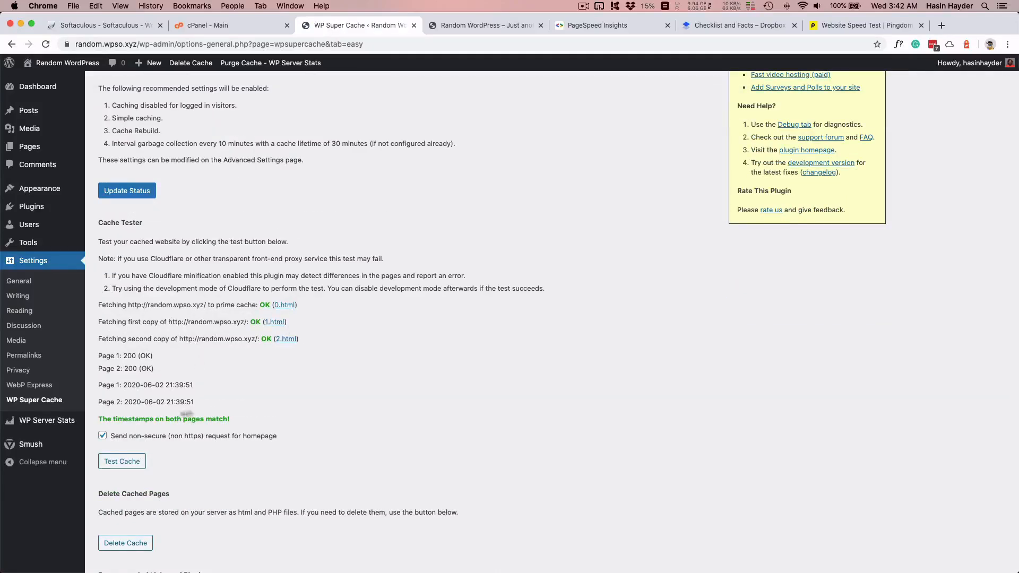
- Open the first cached copy, 1.html, in a separate browser tab, look through the page and close it
super+click(276, 326)
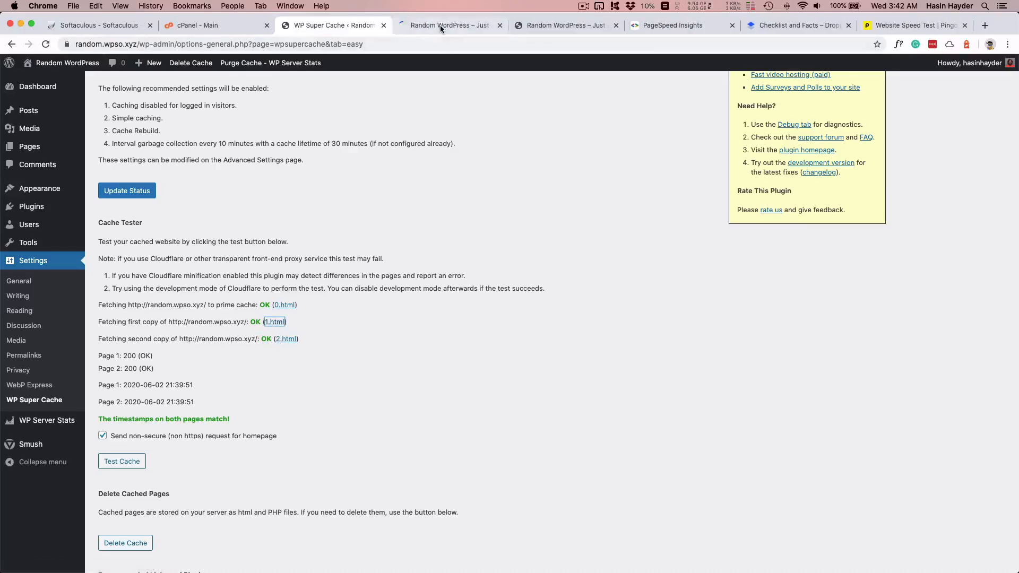
click(440, 24)
scroll(319, 220, down, 2)
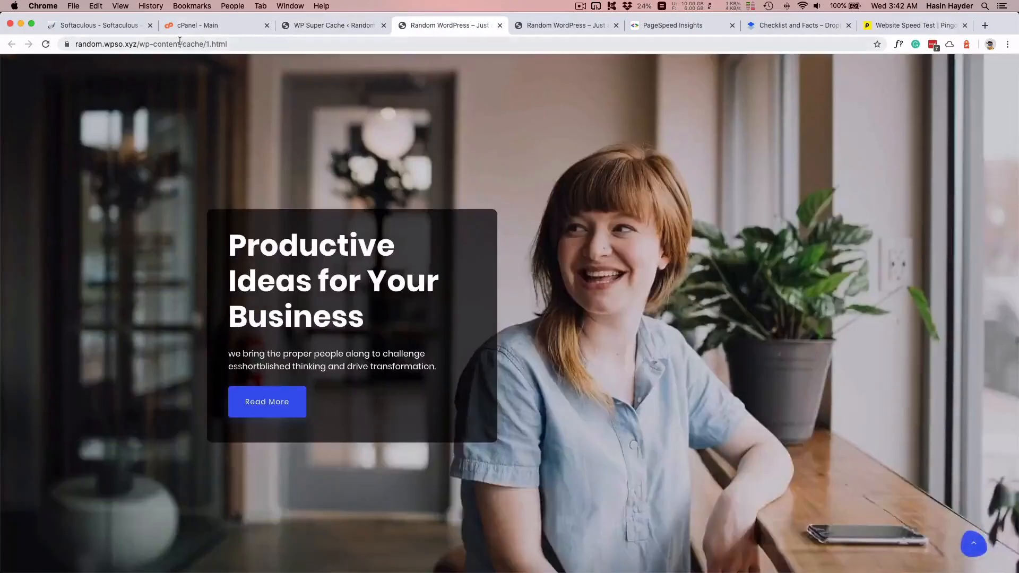
scroll(214, 218, down, 10)
scroll(214, 217, up, 5)
key(super+w)
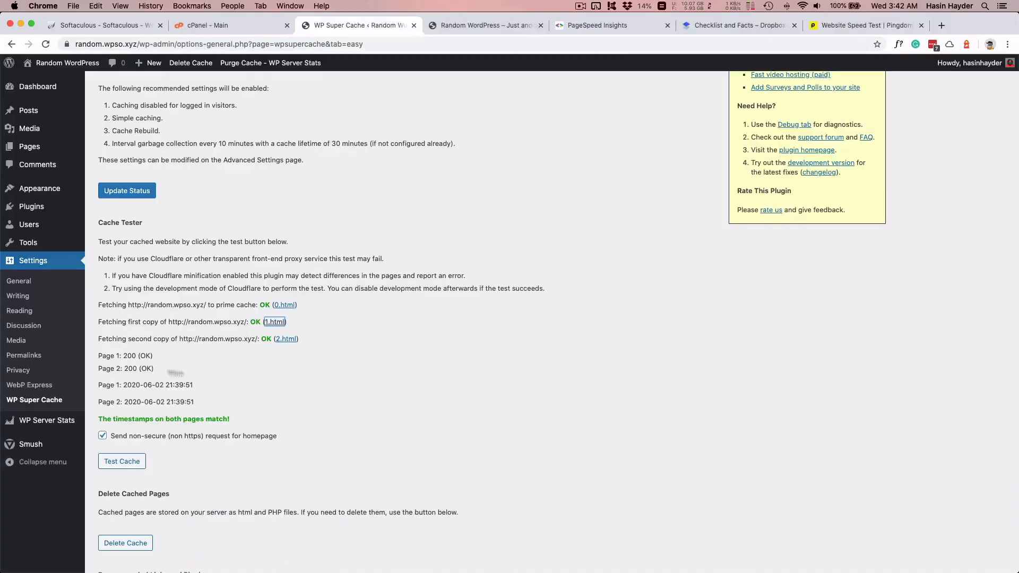
- Rerun the cache test with the non-secure homepage request disabled
click(104, 435)
click(127, 462)
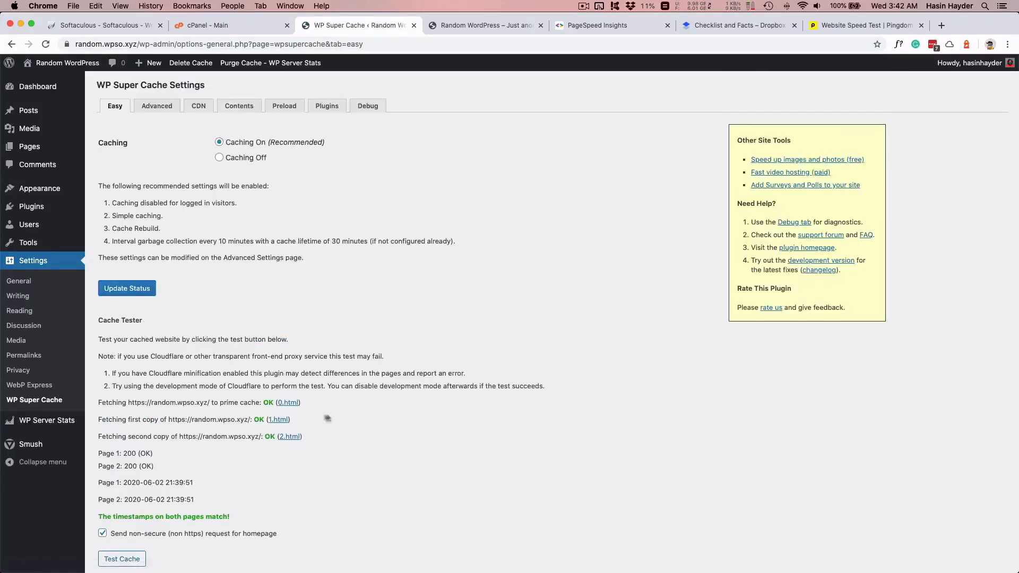
scroll(317, 416, down, 2)
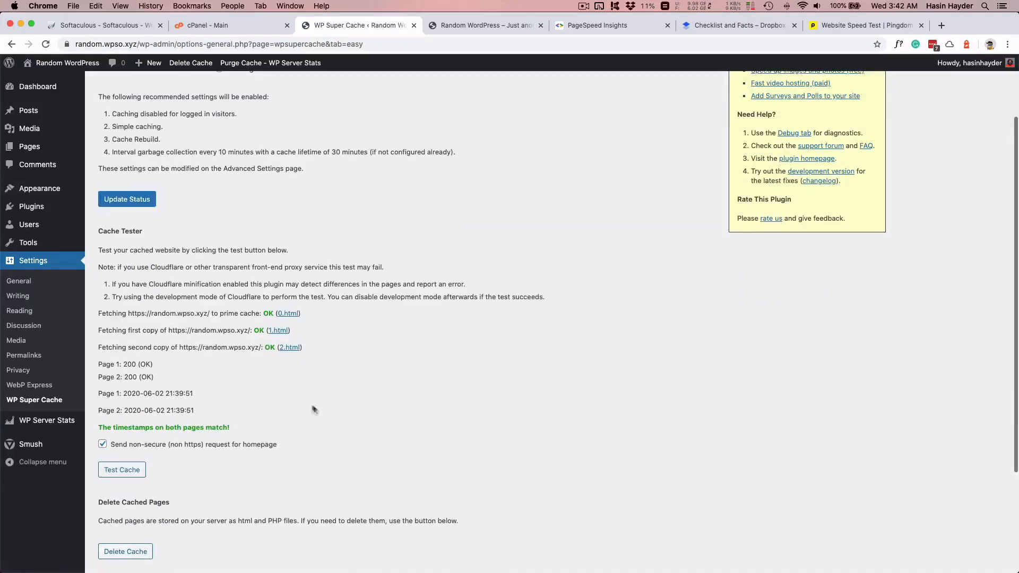
- Open the second cached copy, 2.html, in a separate browser tab, look through the whole page and close it
super+click(291, 348)
click(432, 27)
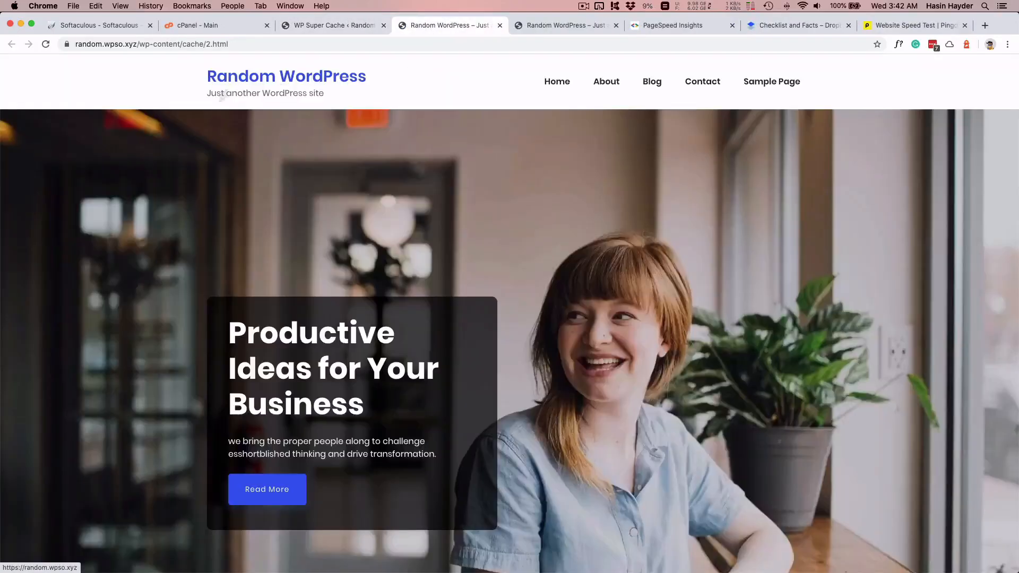
scroll(359, 260, down, 8)
scroll(359, 260, up, 3)
scroll(352, 278, down, 15)
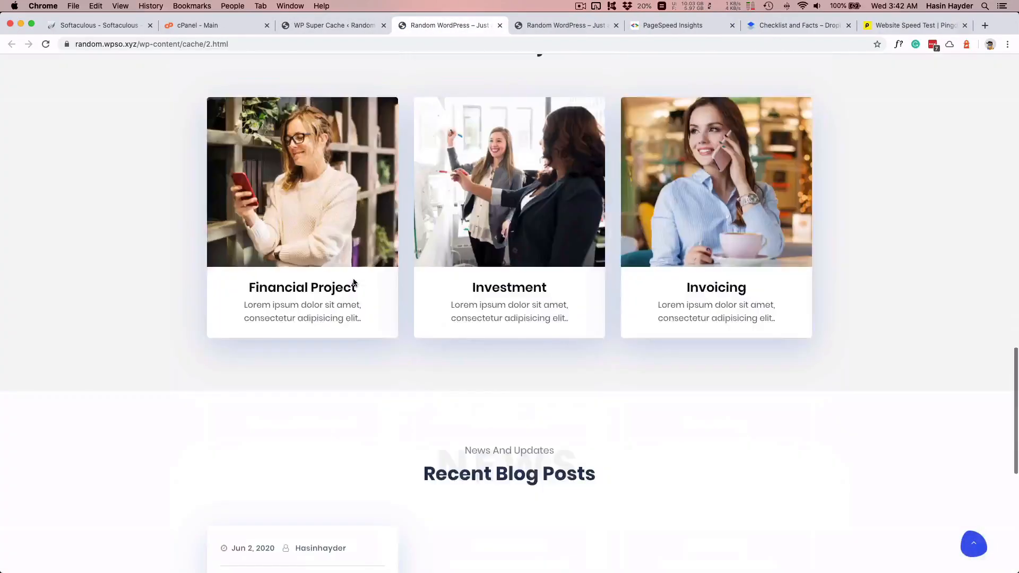
scroll(353, 283, down, 5)
scroll(354, 284, up, 20)
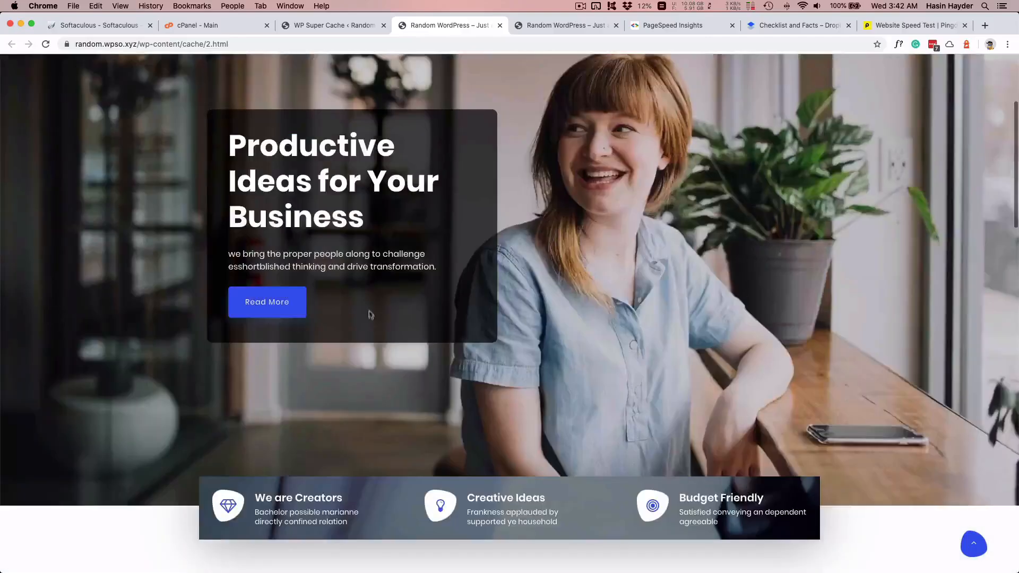
key(super+w)
scroll(187, 211, up, 3)
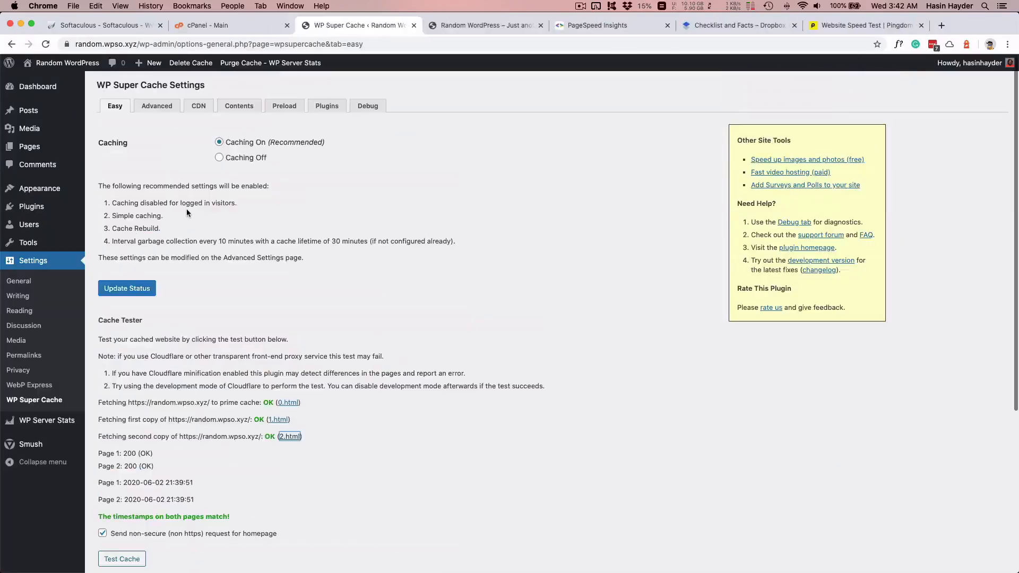
- Open the advanced cache settings, and illustrate a GET-parameter address by adding "?" to the homepage URL without loading it
click(158, 107)
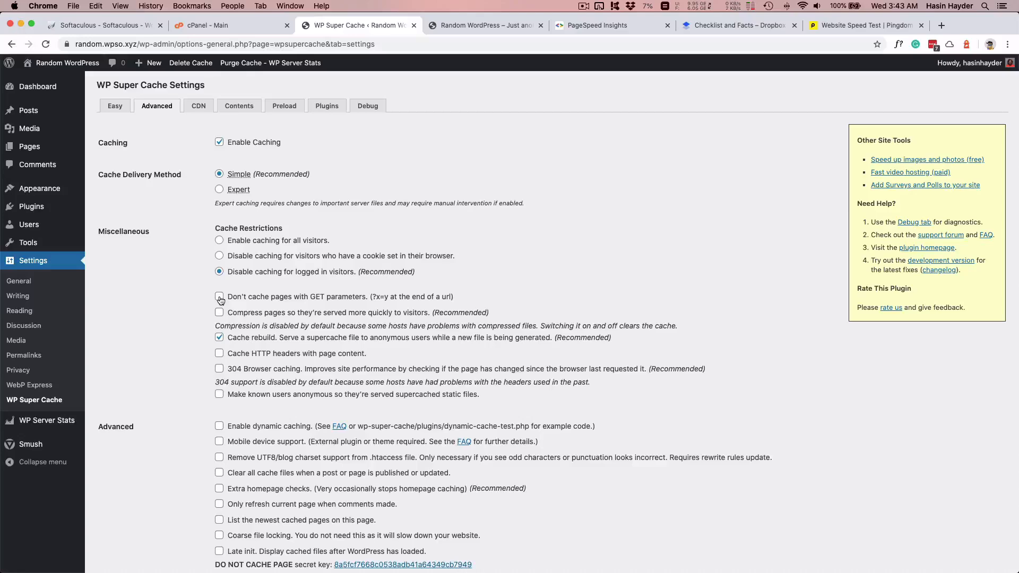
click(443, 28)
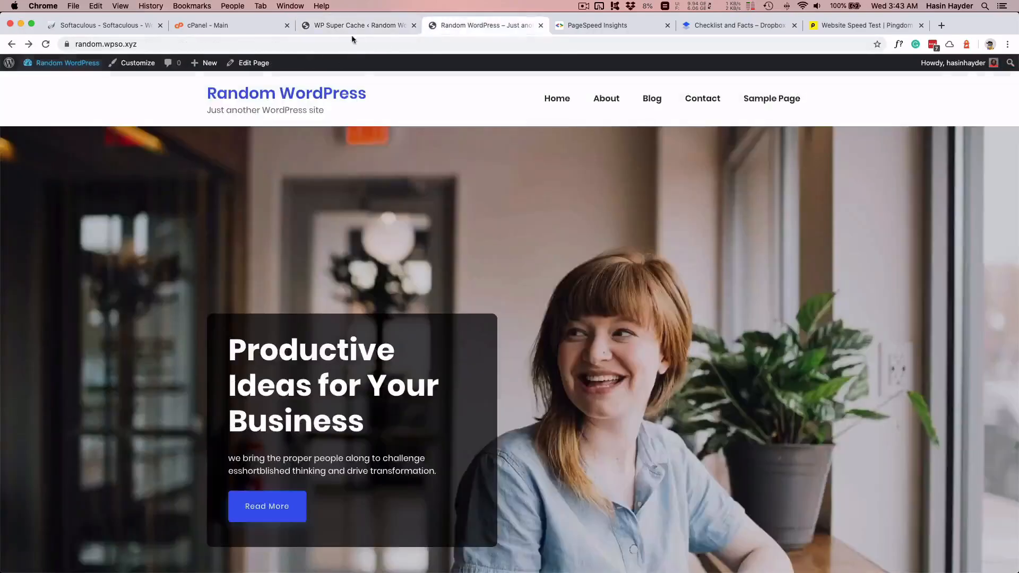
click(292, 44)
click(292, 43)
text(?)
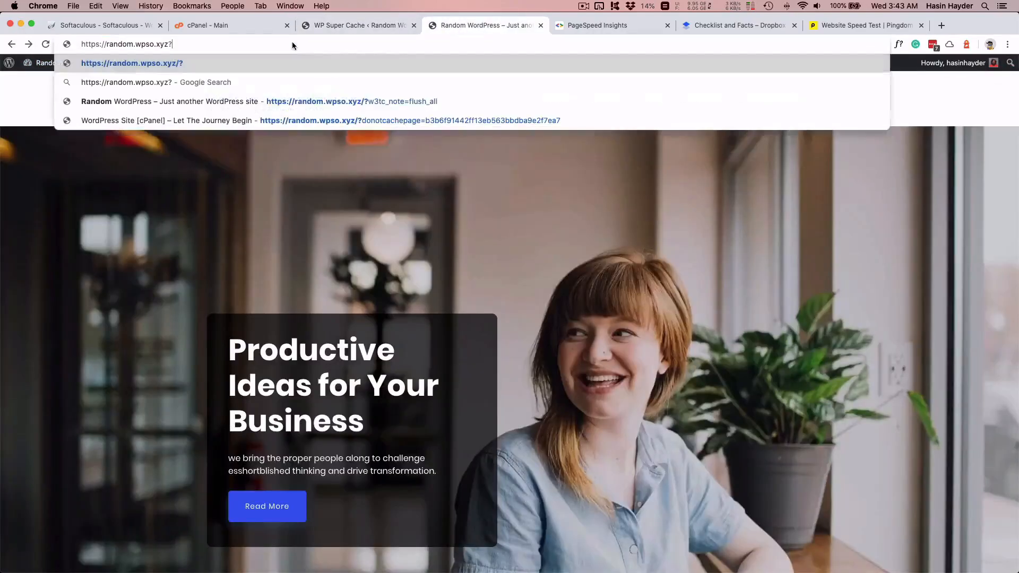
click(340, 27)
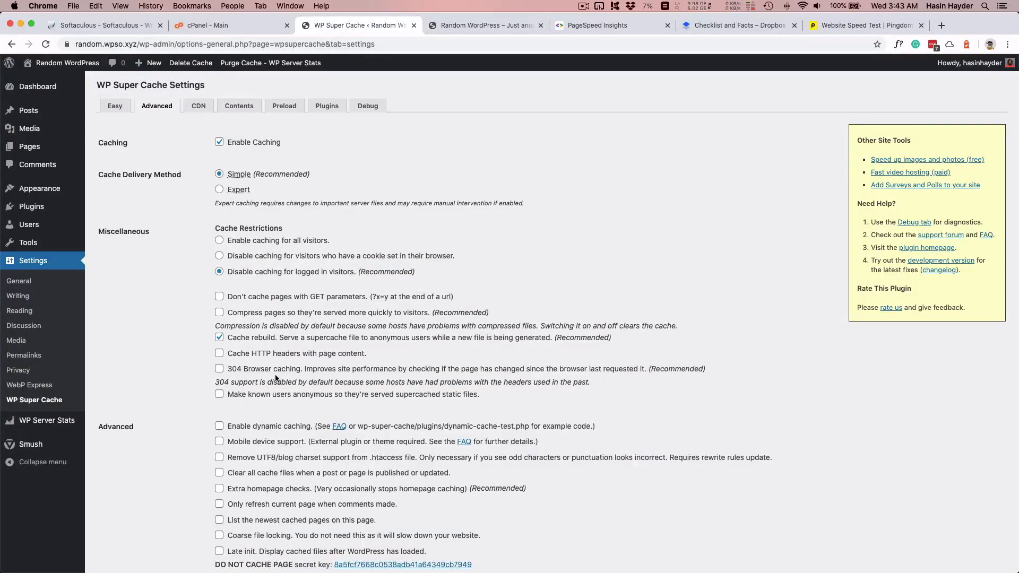
- Enable compressing pages so they are served more quickly to visitors, and review the remaining miscellaneous and advanced cache options
click(219, 312)
scroll(306, 355, down, 2)
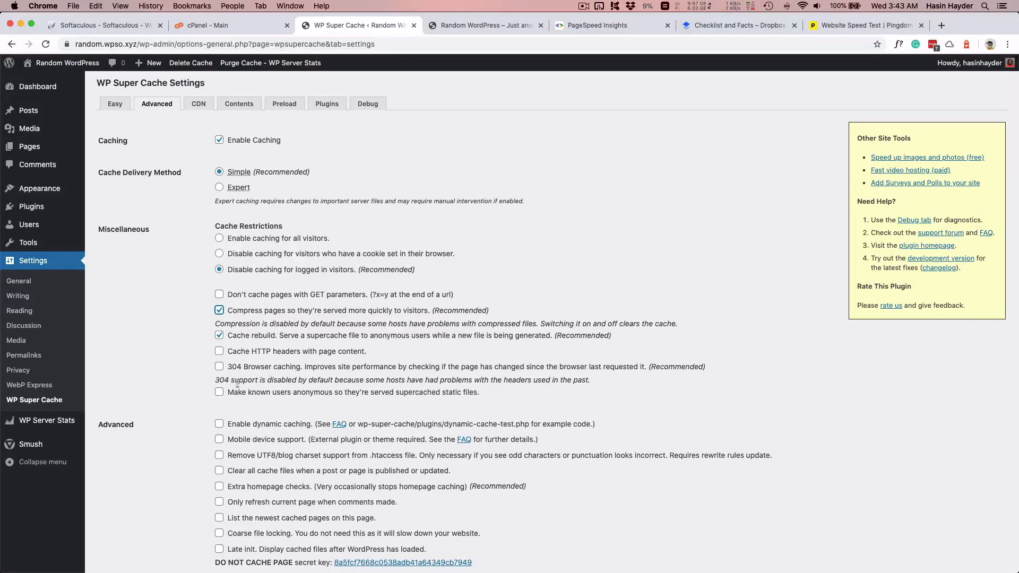
scroll(222, 389, down, 2)
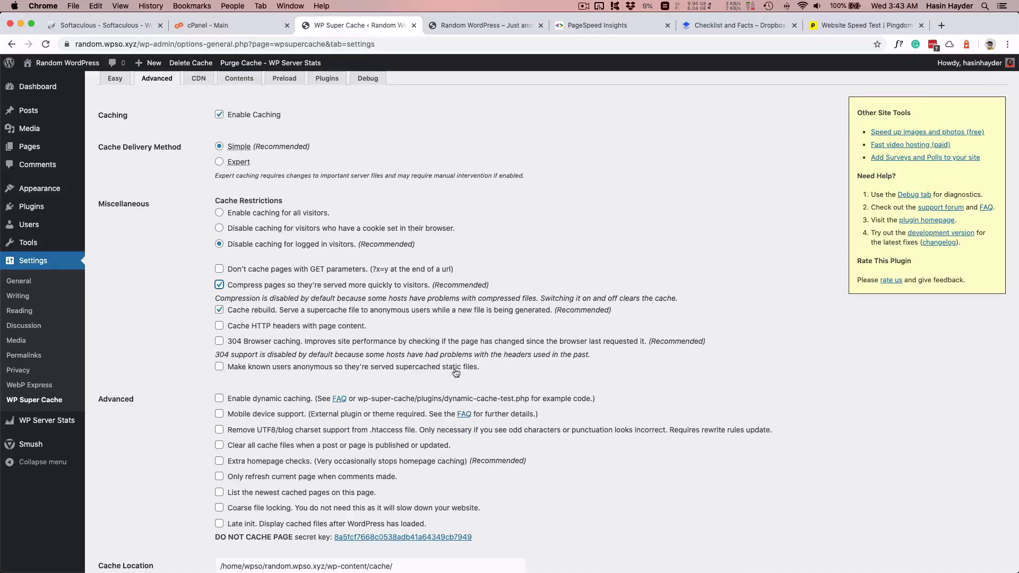
scroll(228, 355, down, 2)
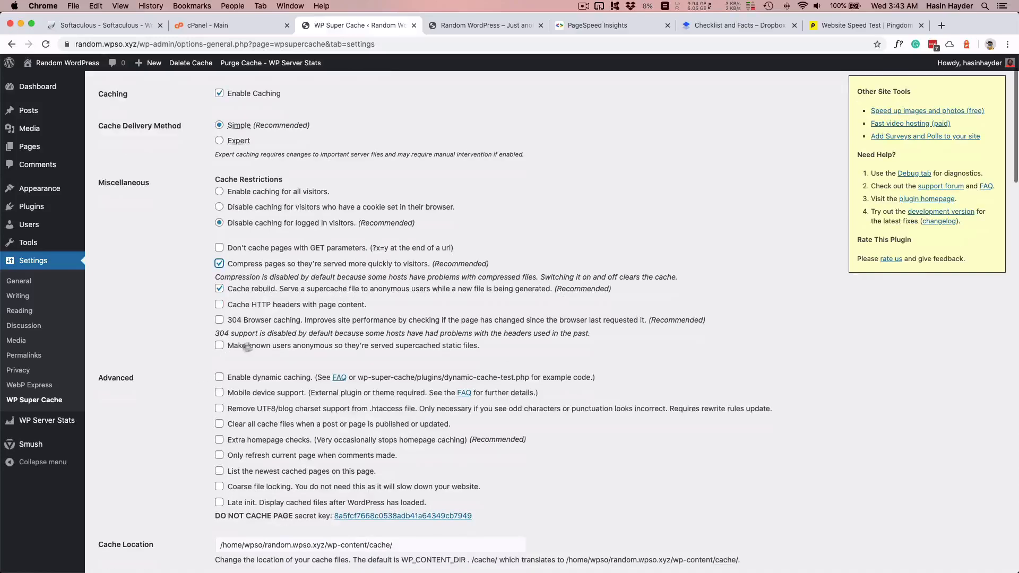
scroll(238, 350, down, 1)
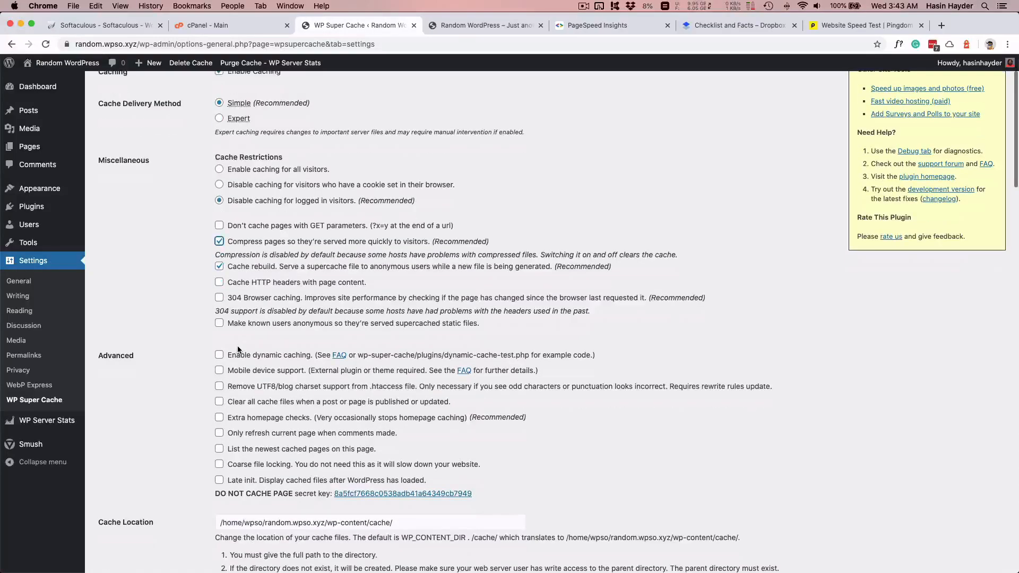
scroll(238, 351, down, 1)
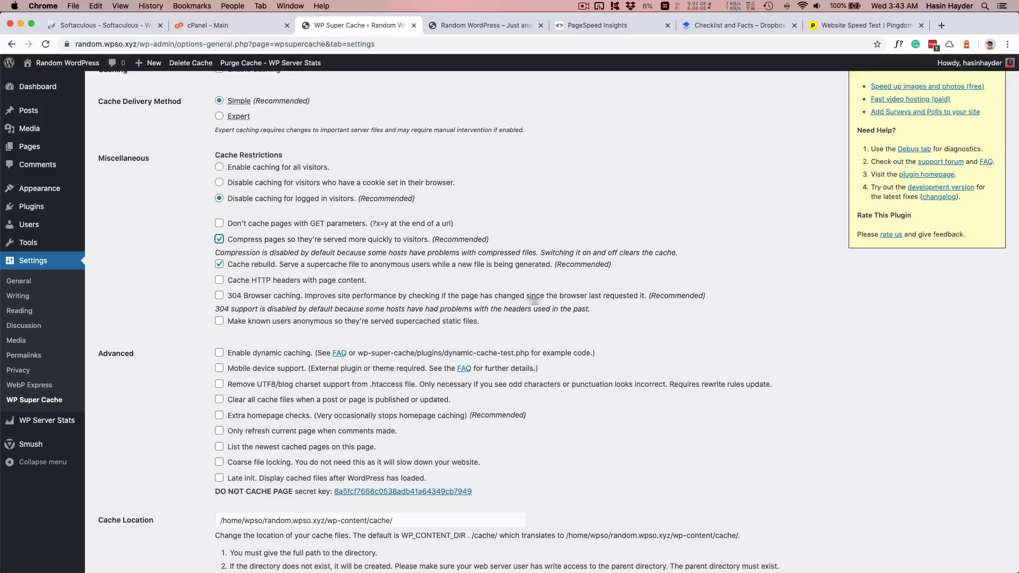
- Enable 304 browser caching and extra homepage checks in the advanced cache settings
click(220, 295)
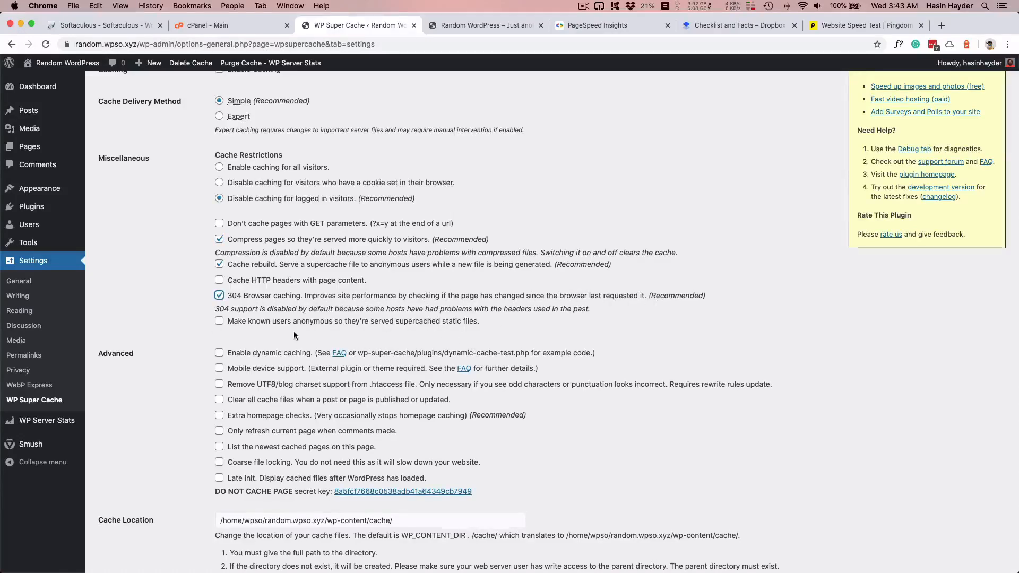
scroll(291, 333, down, 2)
scroll(227, 338, down, 1)
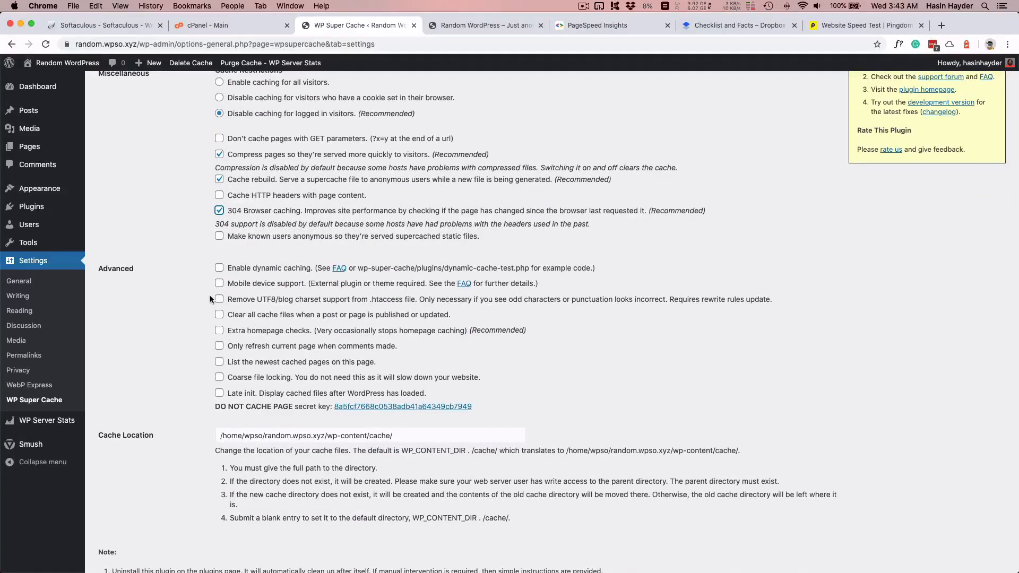
click(219, 331)
scroll(167, 381, down, 2)
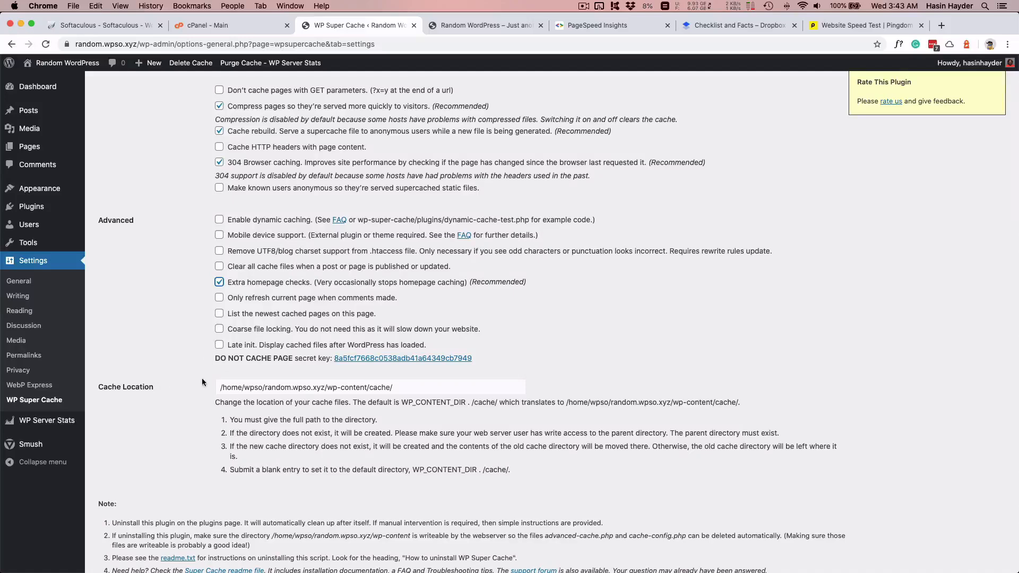
- Open the DO NOT CACHE PAGE link in a separate browser tab, examine its donotcachepage parameter and the loaded page, and close it
super+click(408, 361)
click(434, 28)
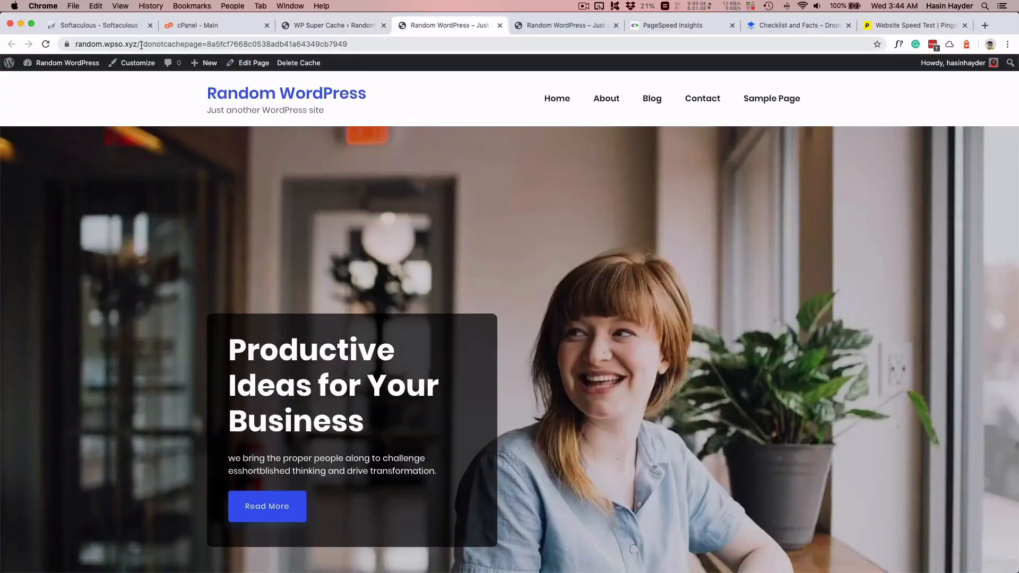
drag(142, 44, 373, 54)
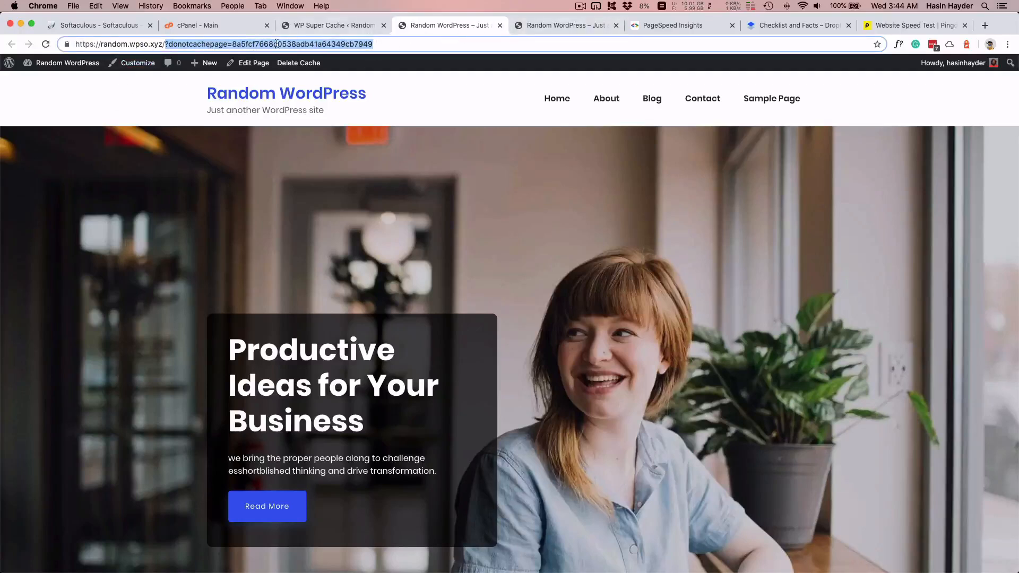
click(234, 44)
double_click(234, 45)
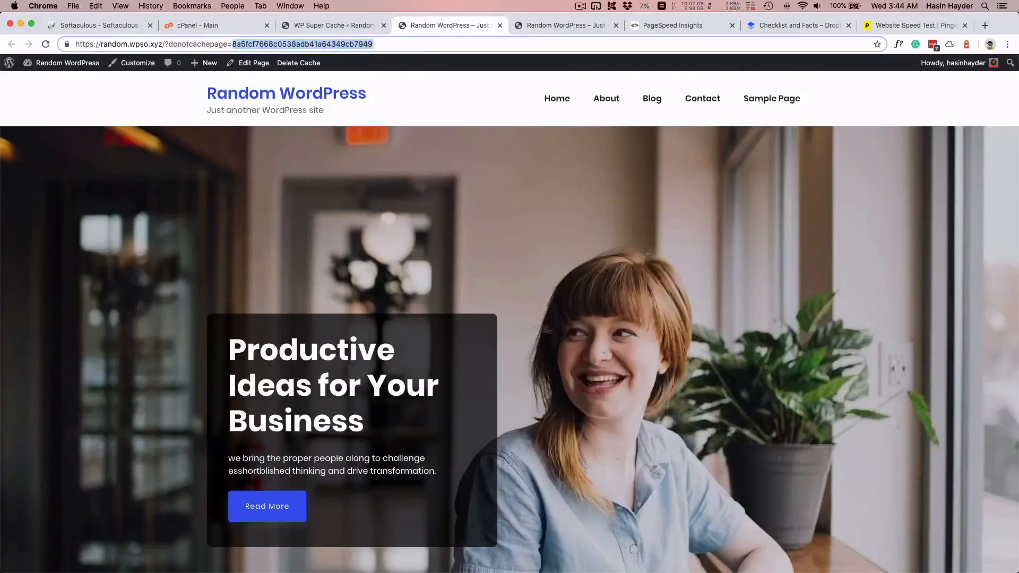
scroll(558, 321, down, 5)
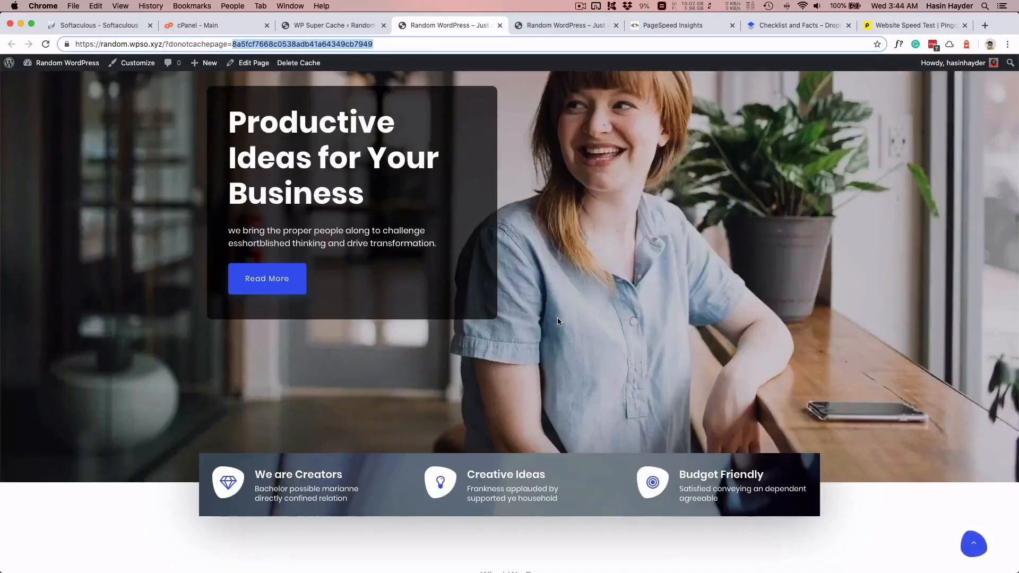
key(super+w)
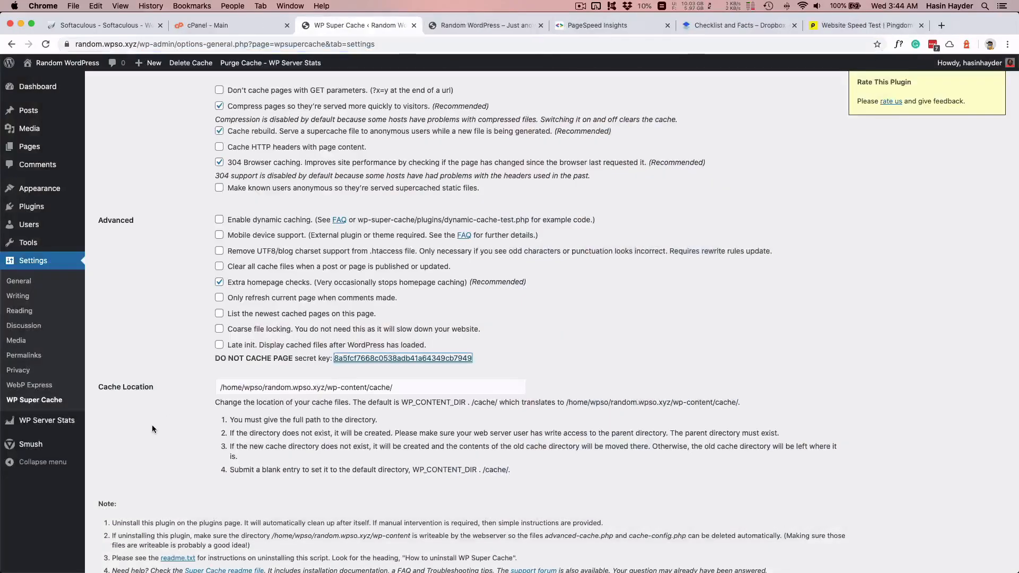
- Save the changed miscellaneous and advanced caching options
scroll(151, 425, down, 4)
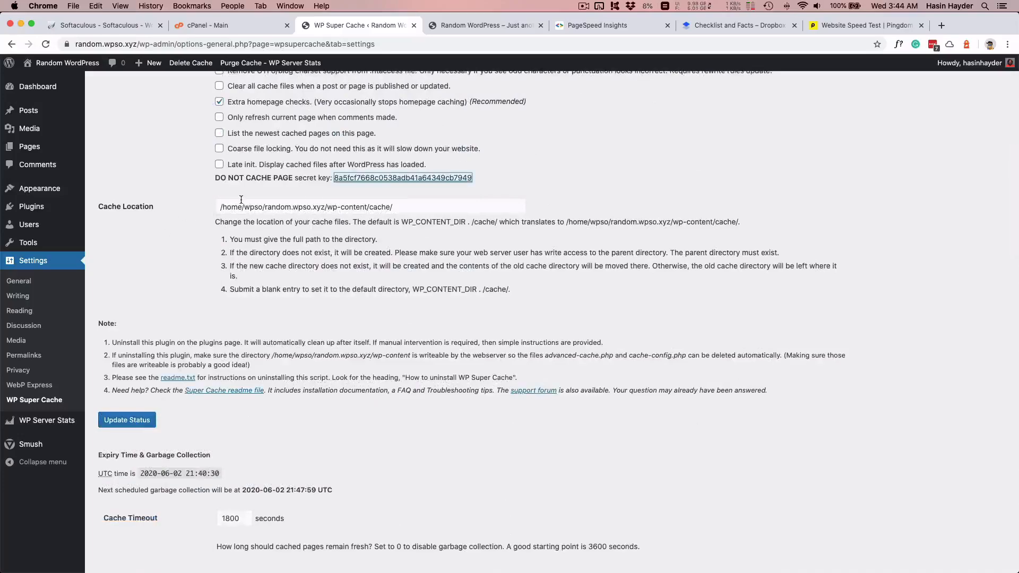
scroll(183, 263, down, 1)
click(127, 401)
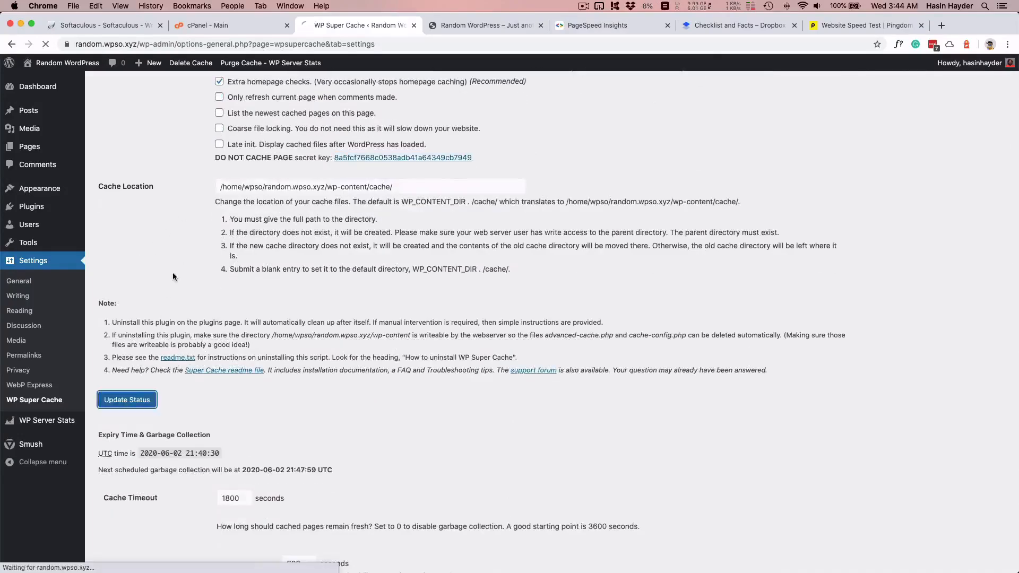
- Exclude search pages from caching under Accepted Filenames & Rejected URIs and save that selection
scroll(173, 273, down, 15)
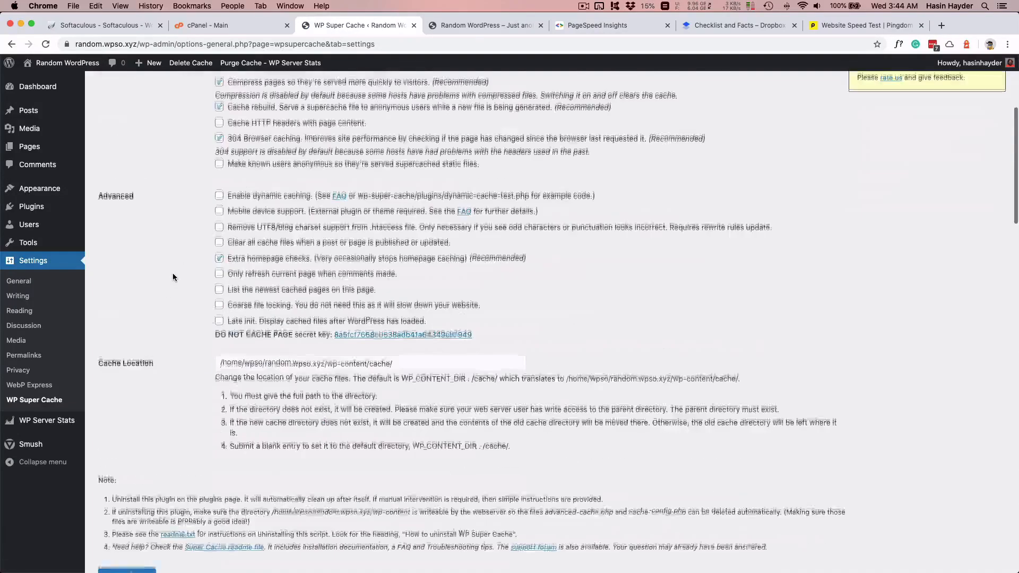
scroll(173, 278, down, 10)
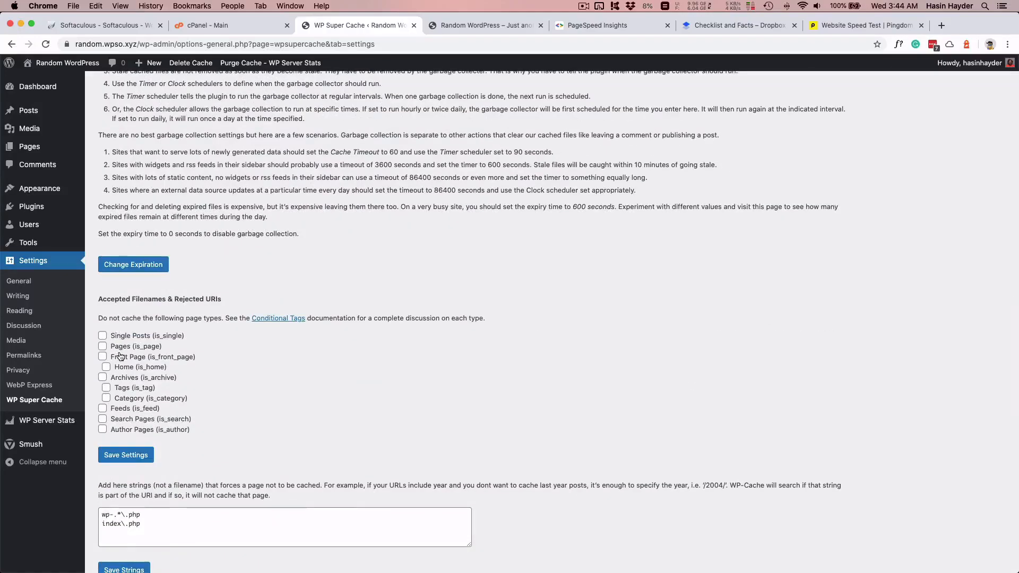
scroll(121, 357, down, 3)
click(102, 332)
click(134, 372)
- Review the remaining advanced sections, including rejected user agents, lock down, directly cached files and expiry time
scroll(338, 341, down, 12)
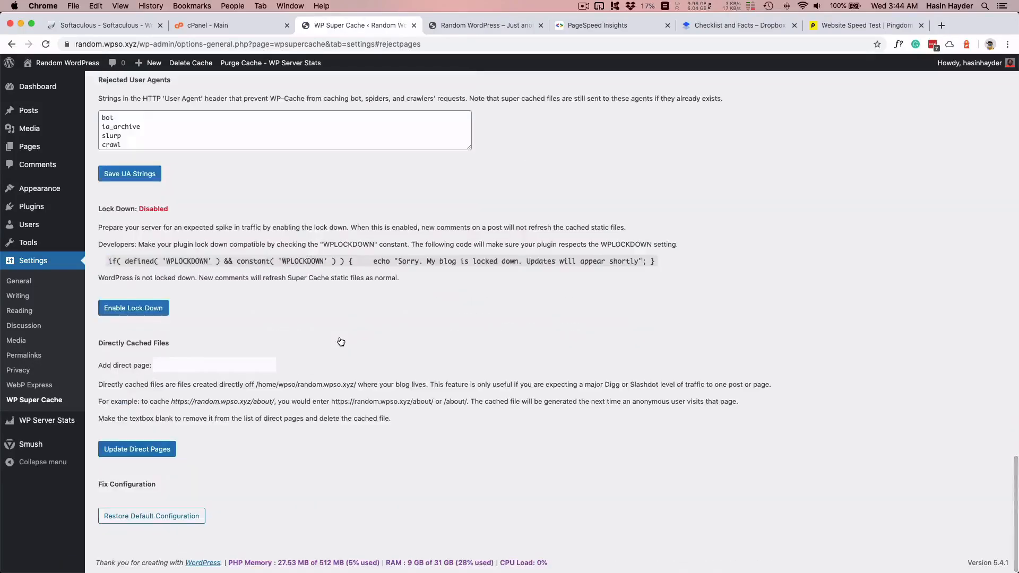
scroll(339, 340, up, 15)
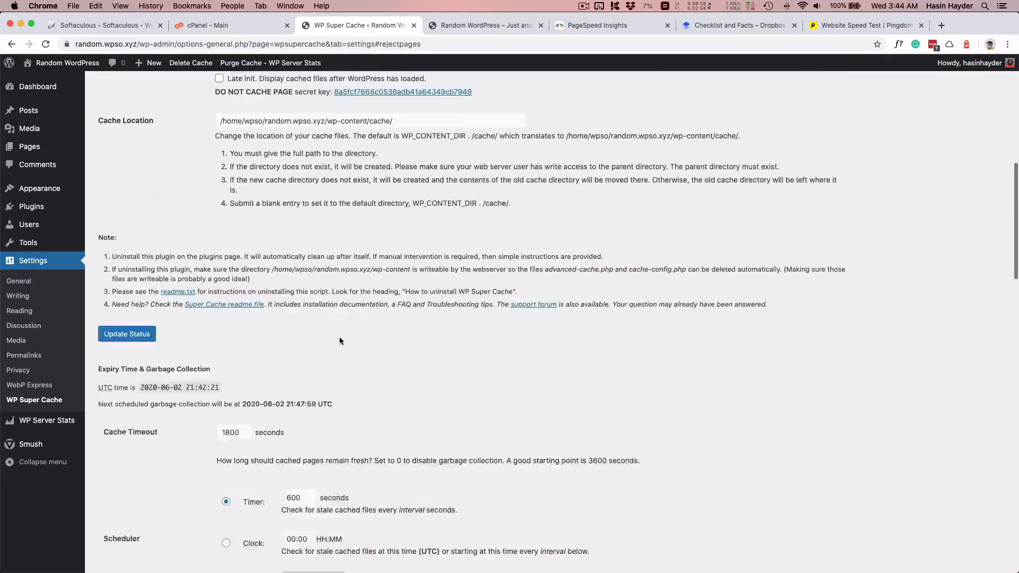
scroll(340, 340, down, 5)
scroll(339, 341, down, 5)
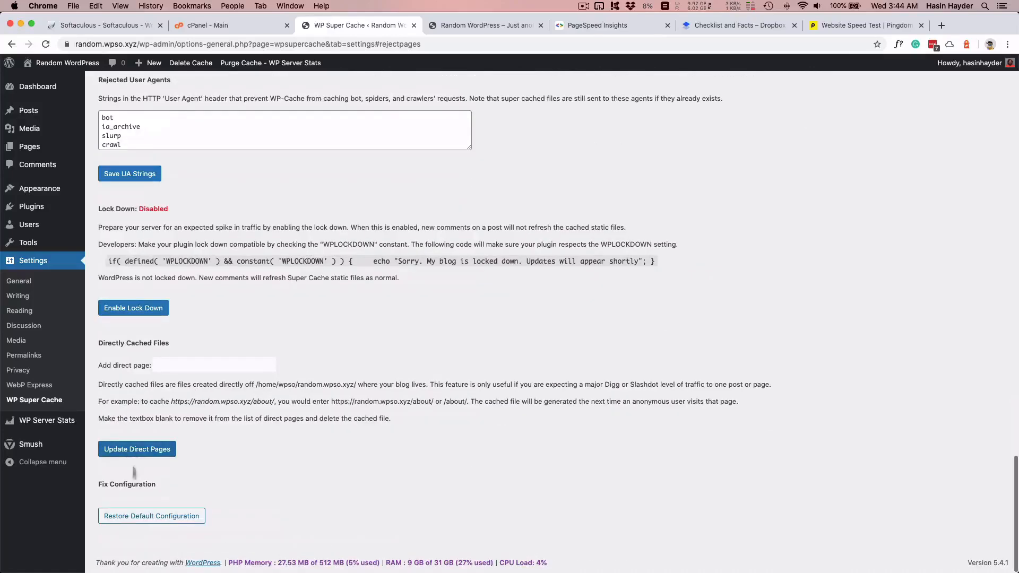
scroll(305, 323, up, 20)
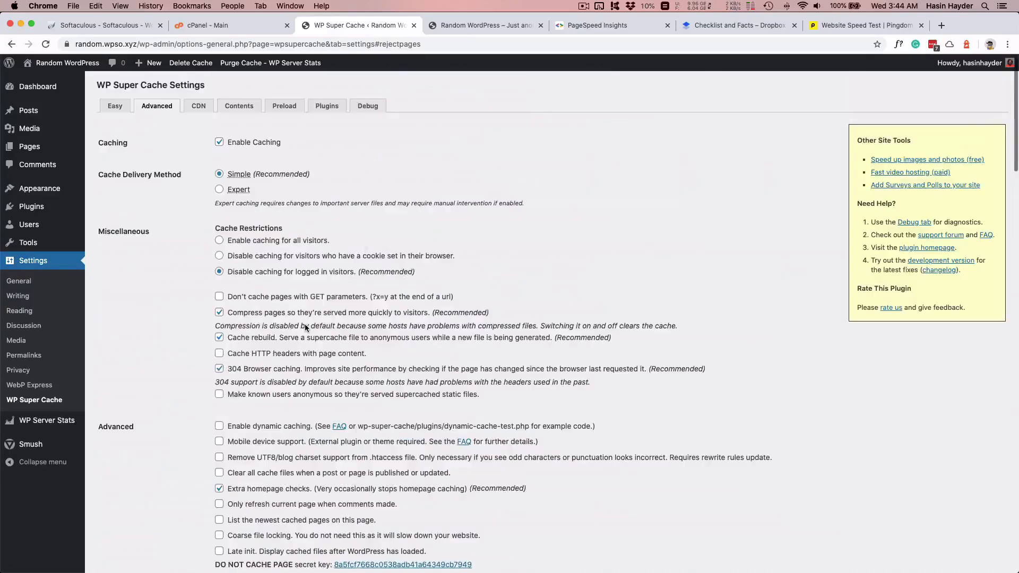
- Look over the CDN options, and delete the whole cache from the cache contents overview
click(196, 107)
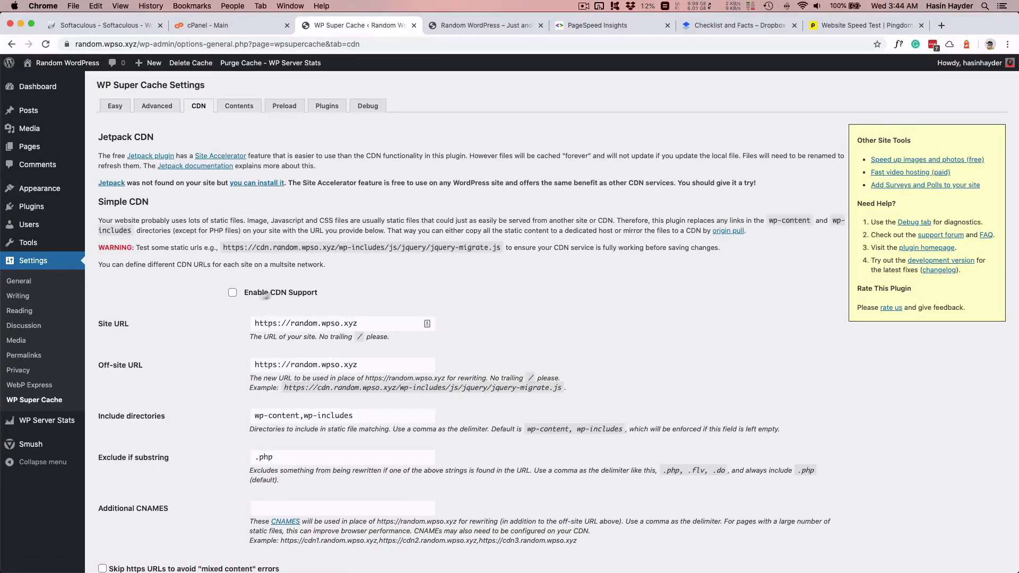
click(236, 107)
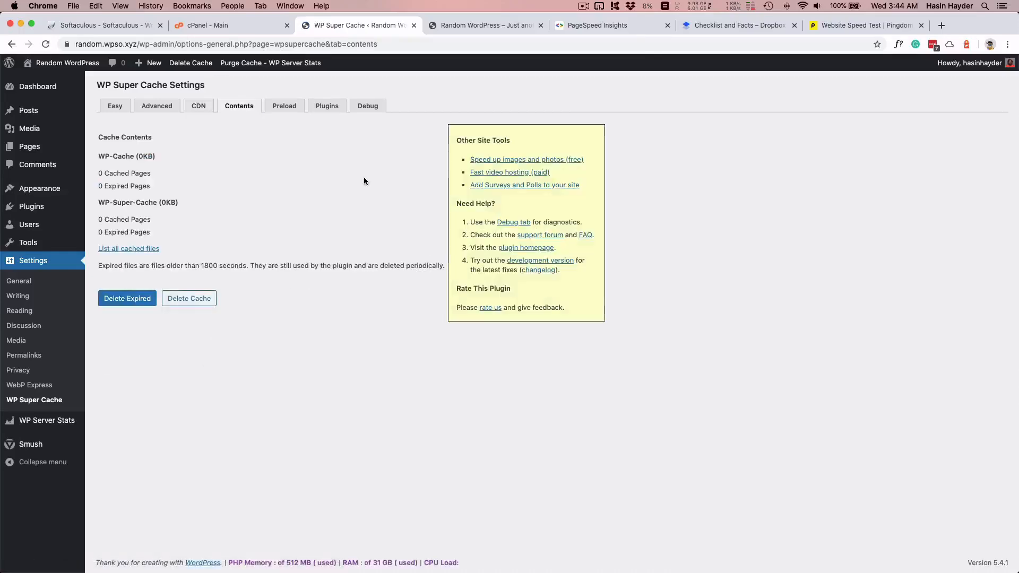
click(207, 306)
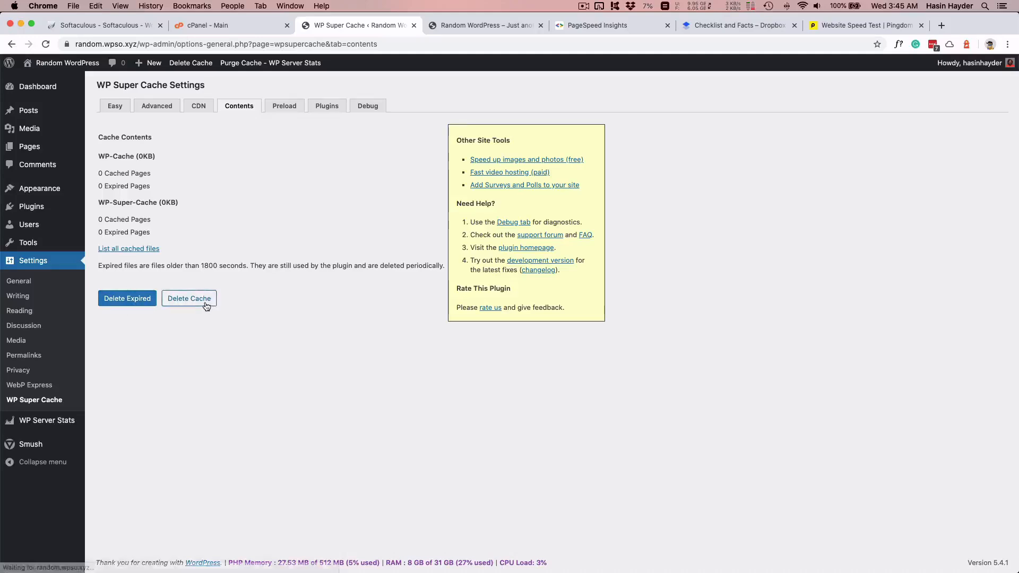
- Review the preload, plugins and debug settings, and return to the basic caching settings
click(285, 109)
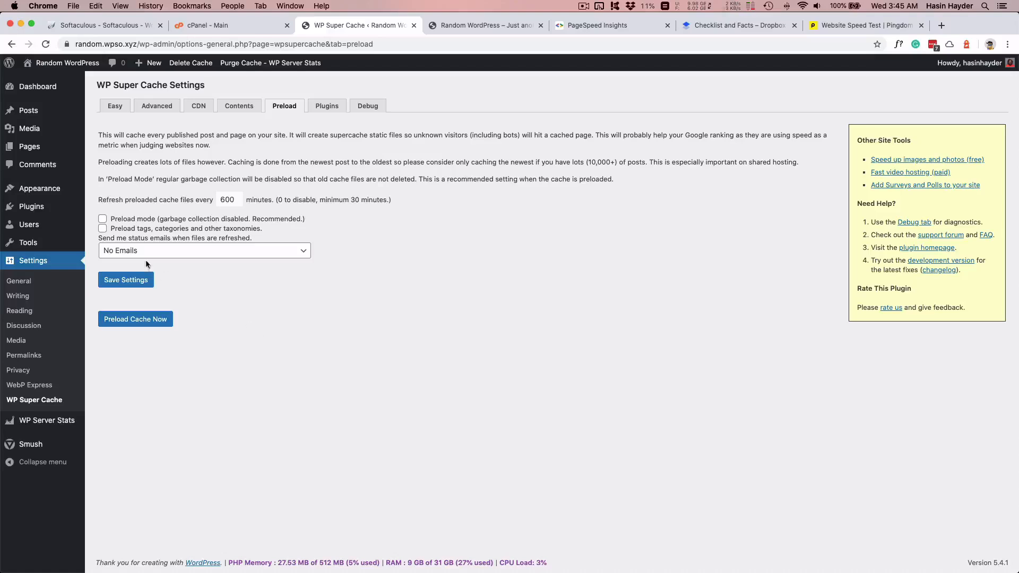
click(332, 108)
click(368, 106)
click(105, 108)
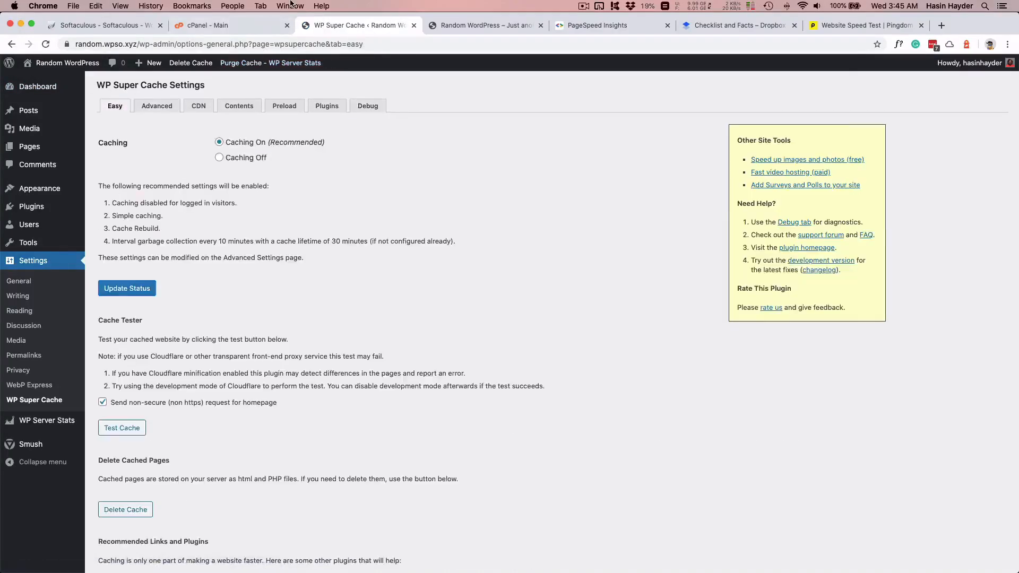
- Load random.wpso.xyz in a new incognito window
click(77, 9)
click(86, 37)
text(random.wpso.xyz)
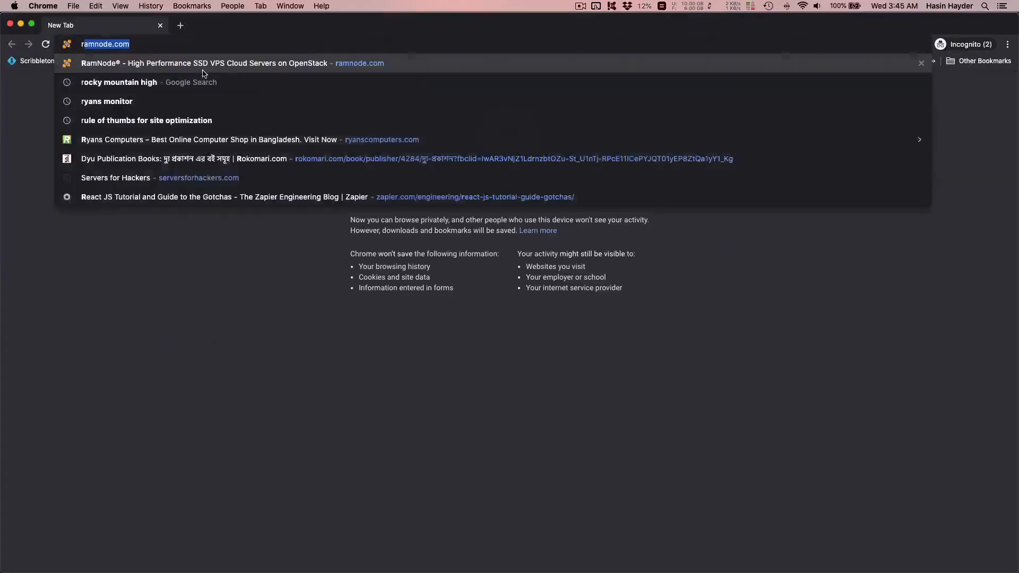
key(Return)
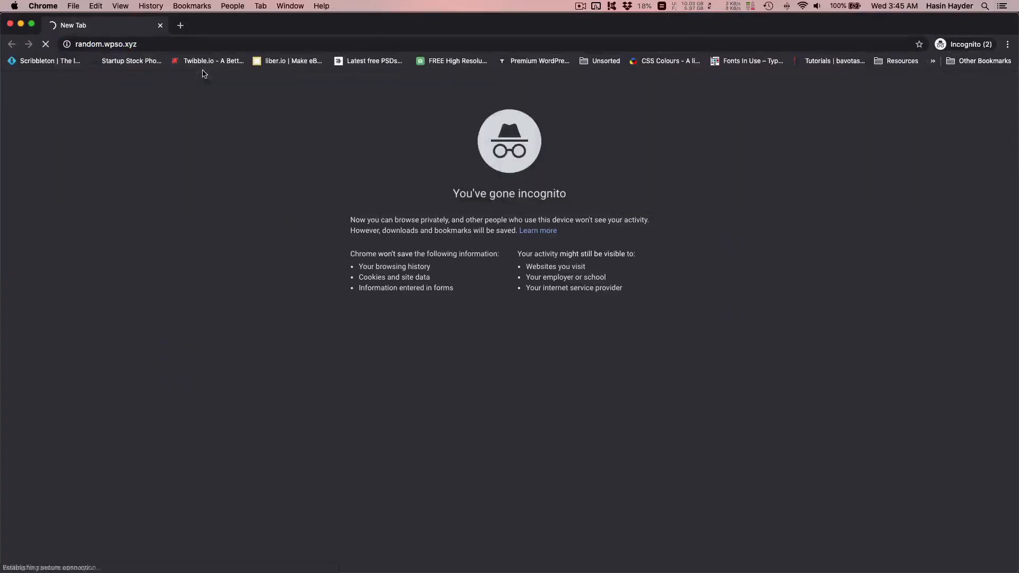
- Examine the homepage's developer console while reloading the page, and close the developer tools and the incognito window
key(super+alt+i)
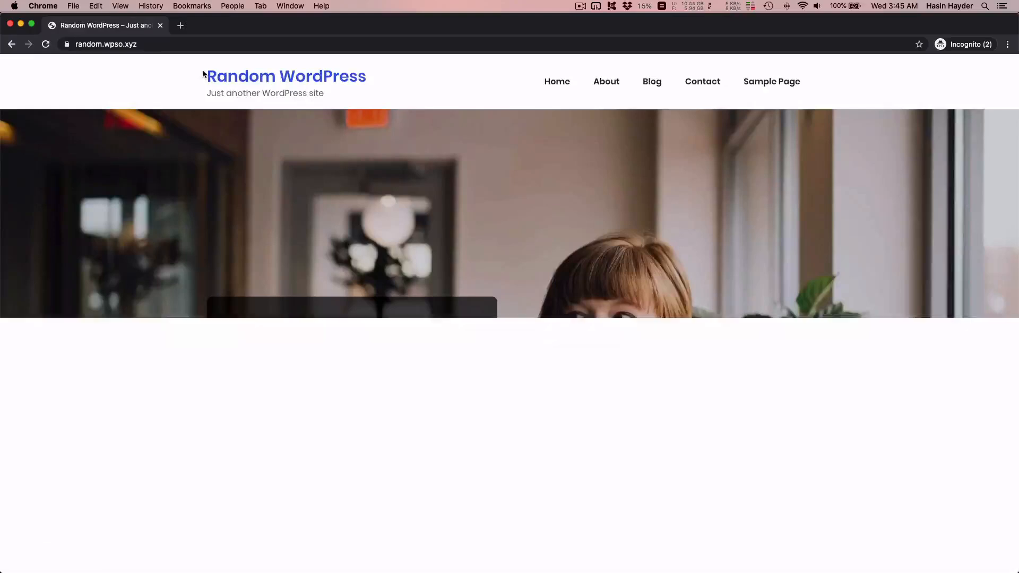
click(93, 325)
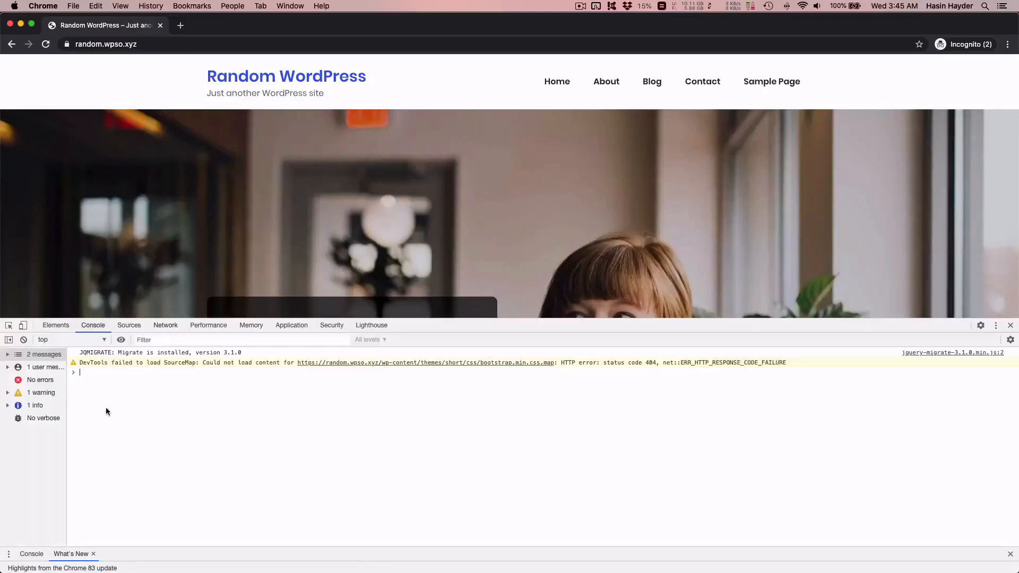
click(45, 44)
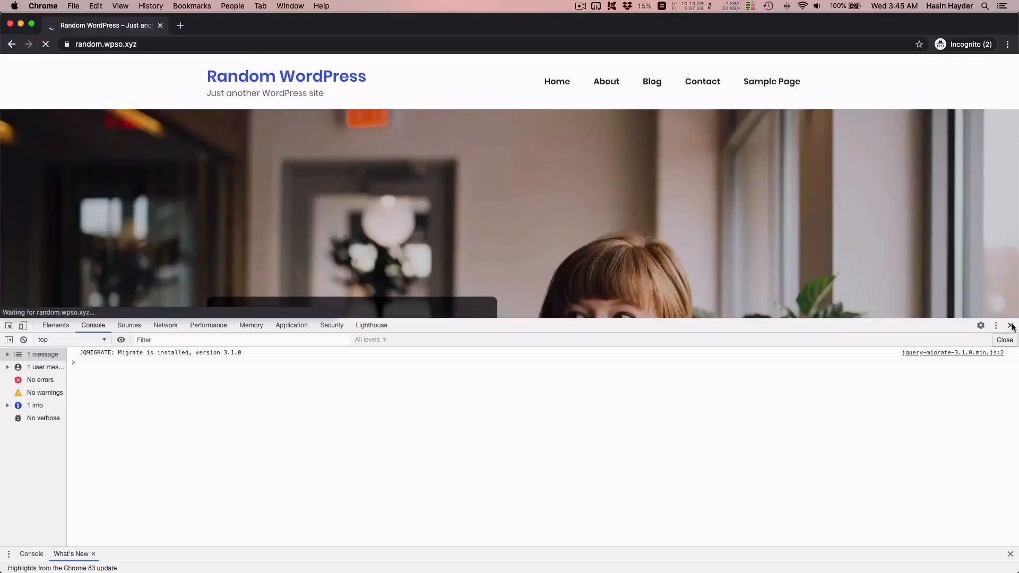
click(1011, 326)
key(super+w)
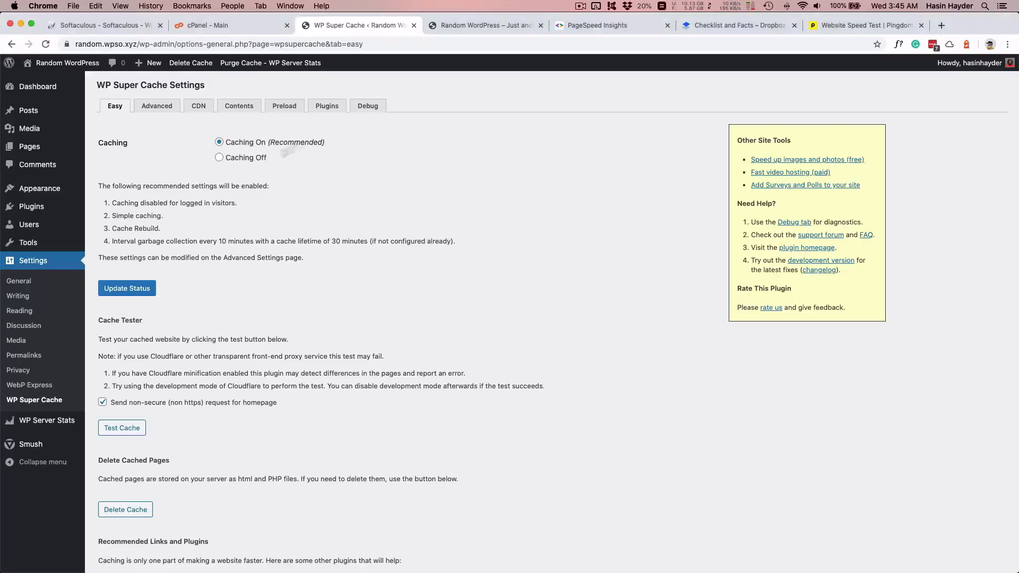
click(620, 26)
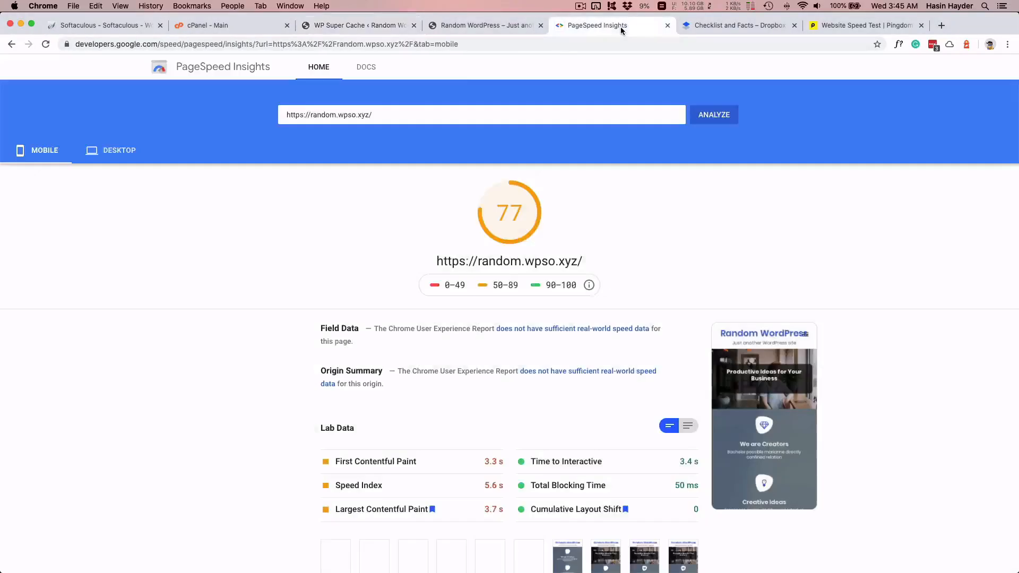
click(714, 114)
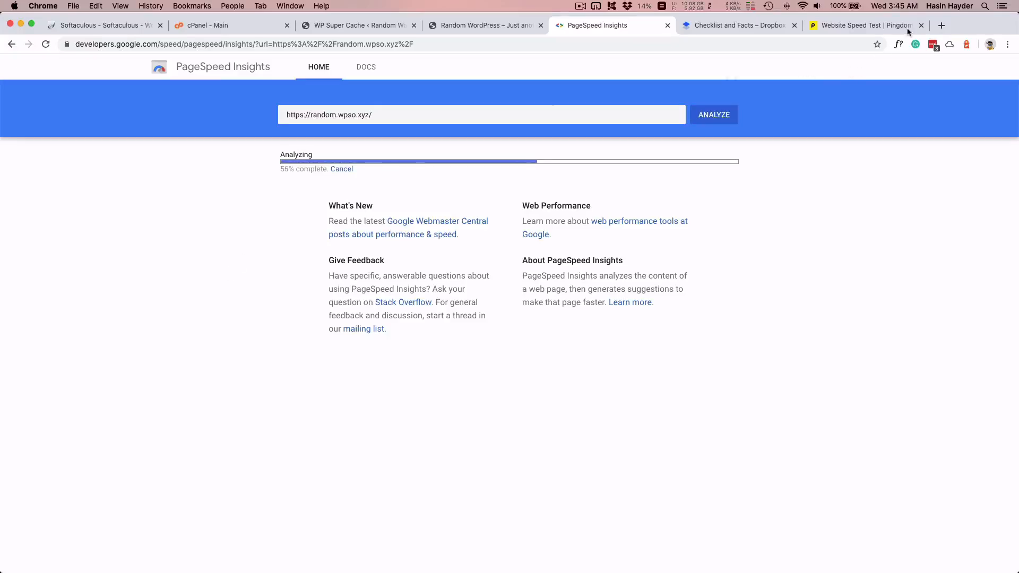
click(867, 27)
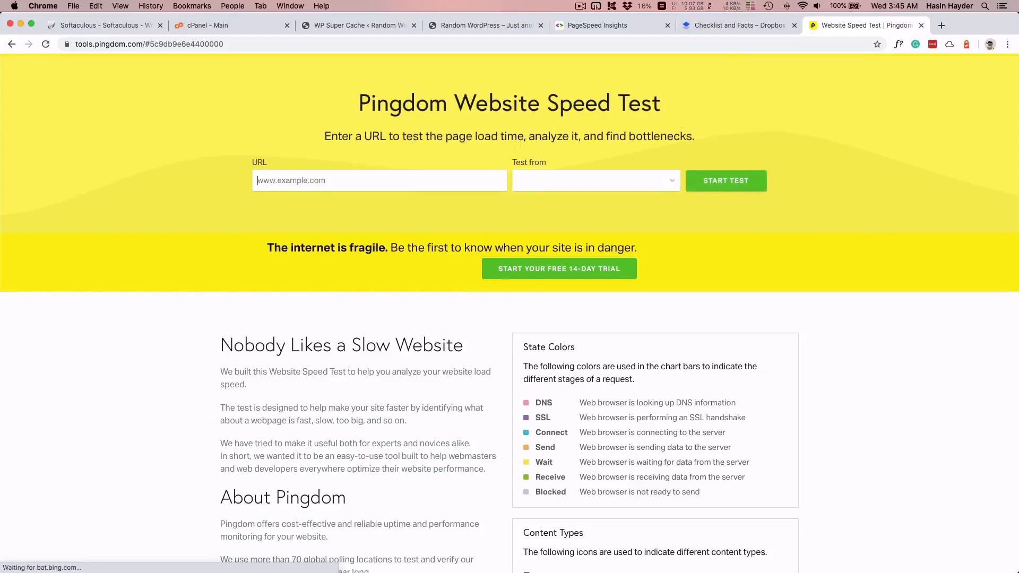
click(614, 182)
click(558, 258)
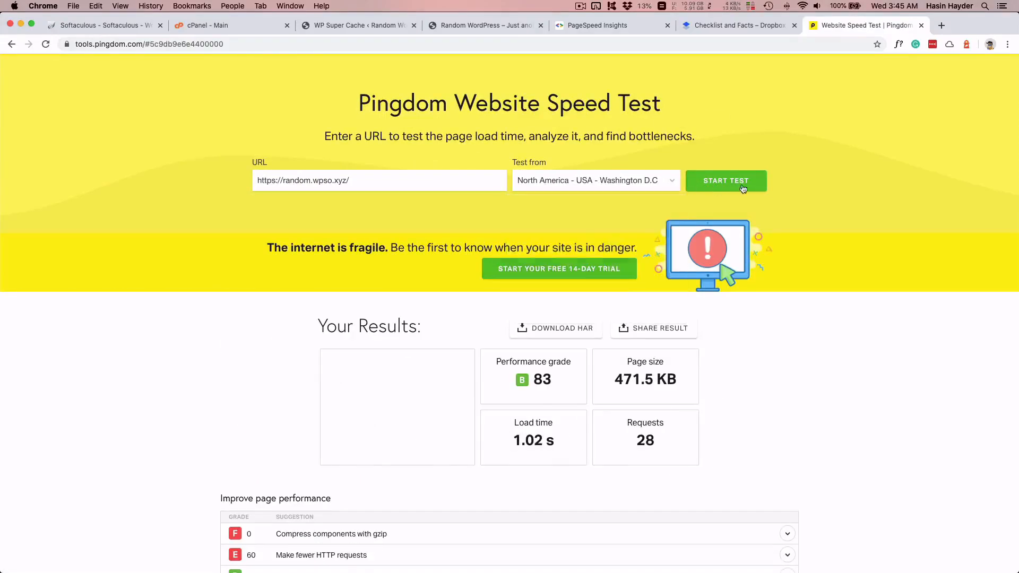
click(741, 182)
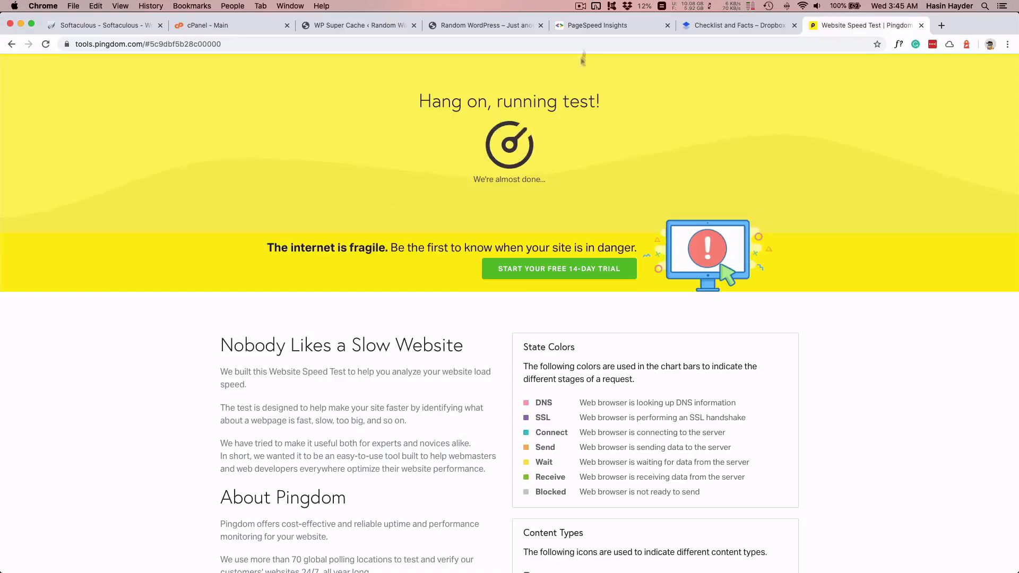
- Examine the new PageSpeed Insights results for mobile and desktop, including the desktop lab data and opportunities
click(586, 27)
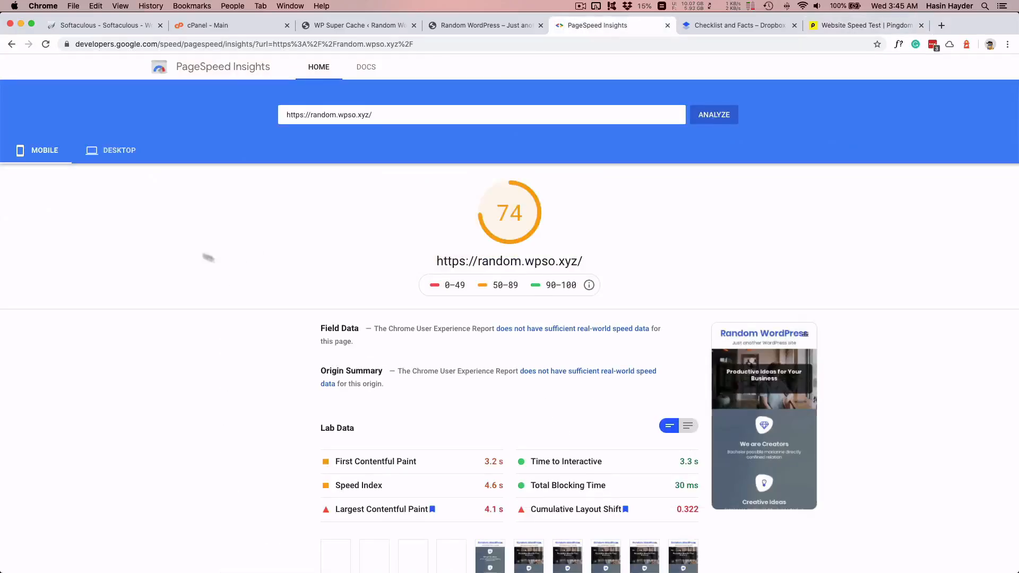
click(109, 152)
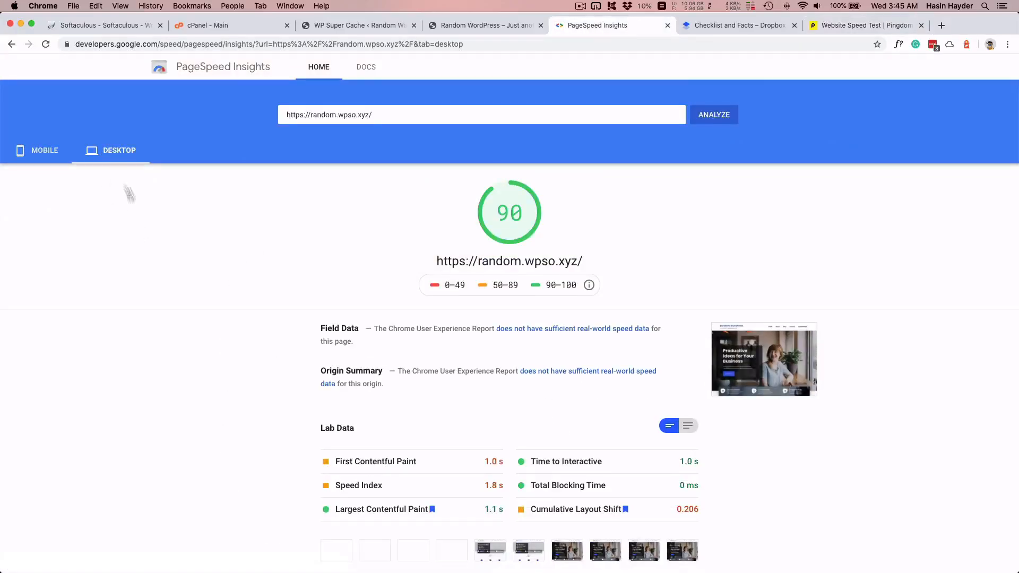
scroll(142, 243, down, 3)
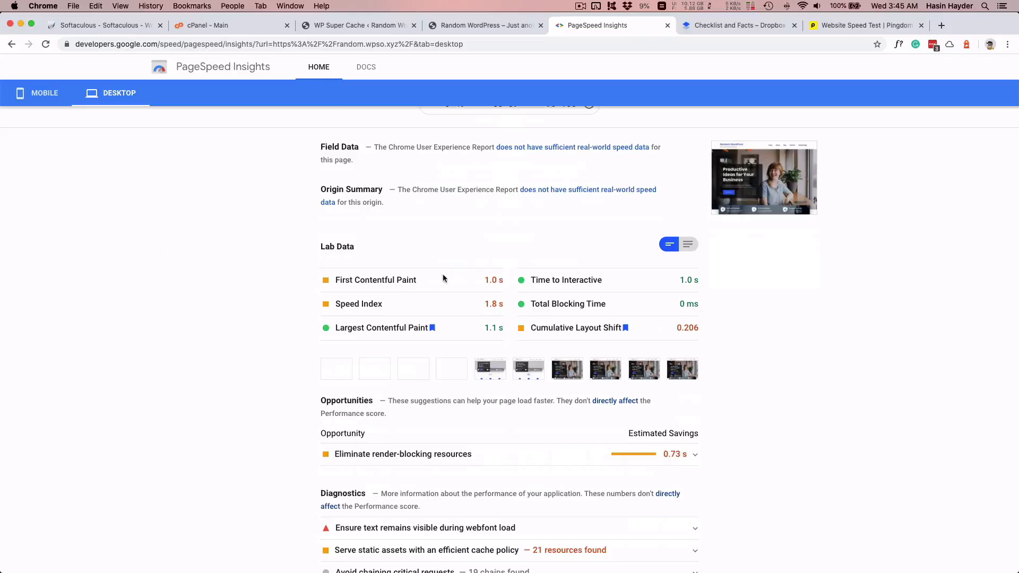
- Expand the Eliminate render-blocking resources opportunity in the desktop report and examine the listed CSS and JavaScript files
scroll(244, 286, down, 3)
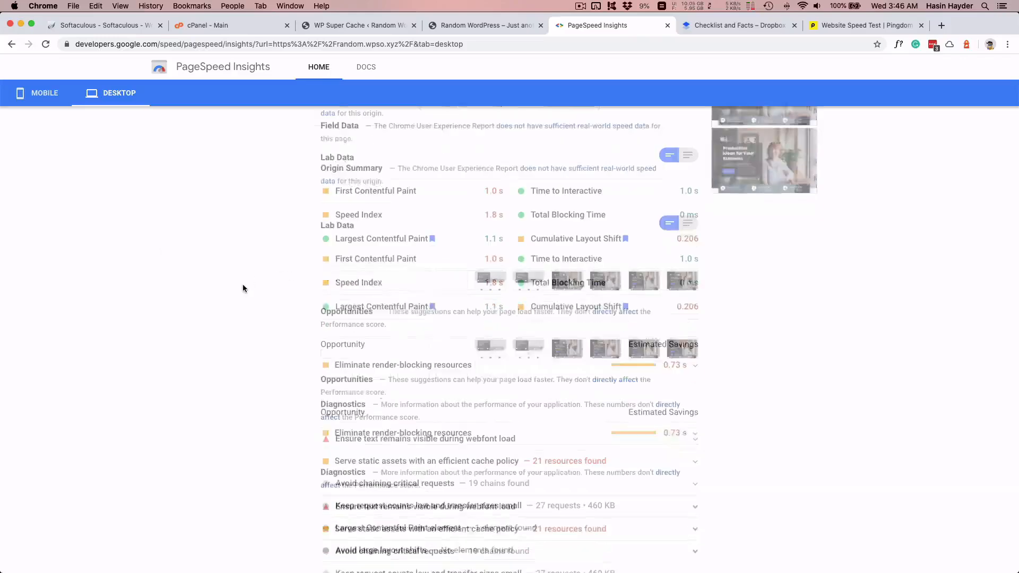
click(414, 371)
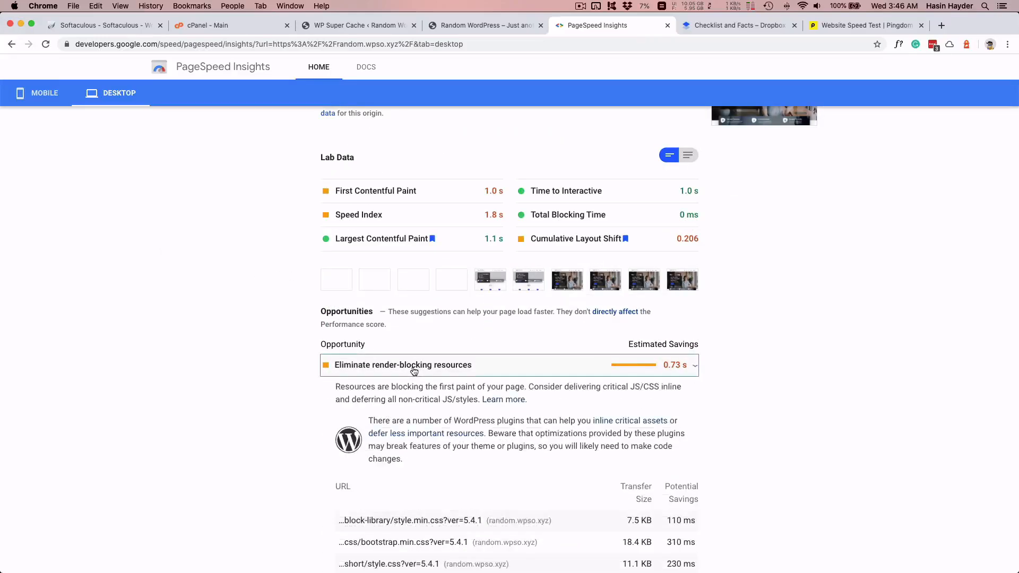
scroll(227, 355, down, 10)
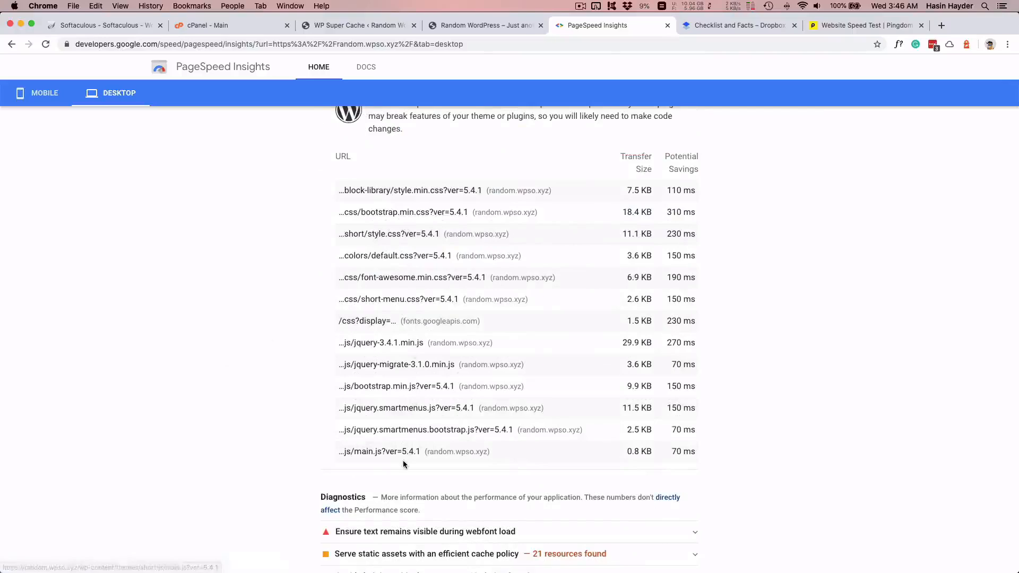
scroll(283, 367, down, 3)
scroll(282, 366, up, 2)
scroll(293, 420, down, 5)
- Expand the webfont text visibility and static asset cache policy diagnostics and examine the listed resources and their cache lifetimes
click(409, 298)
click(411, 422)
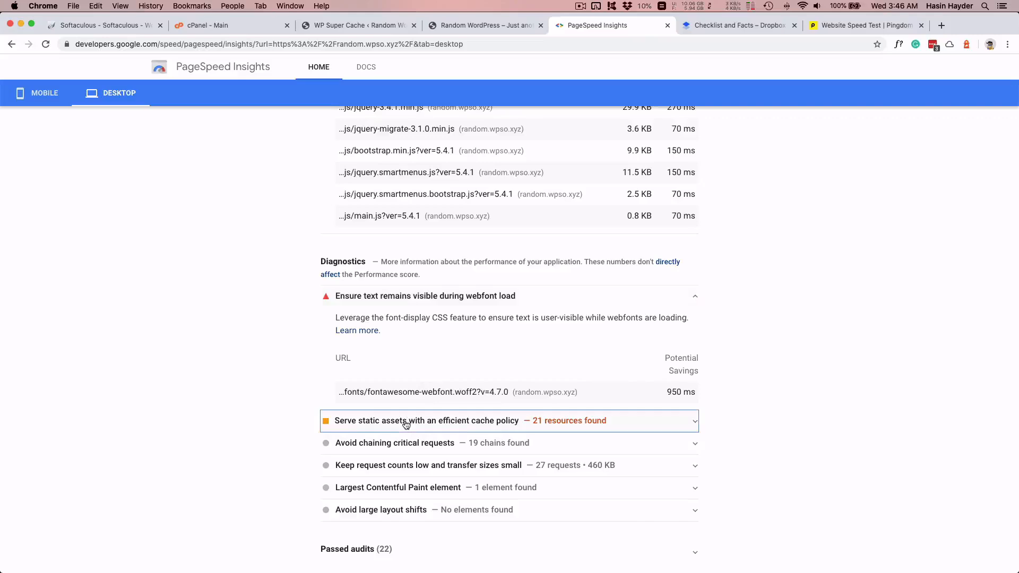
scroll(442, 440, down, 4)
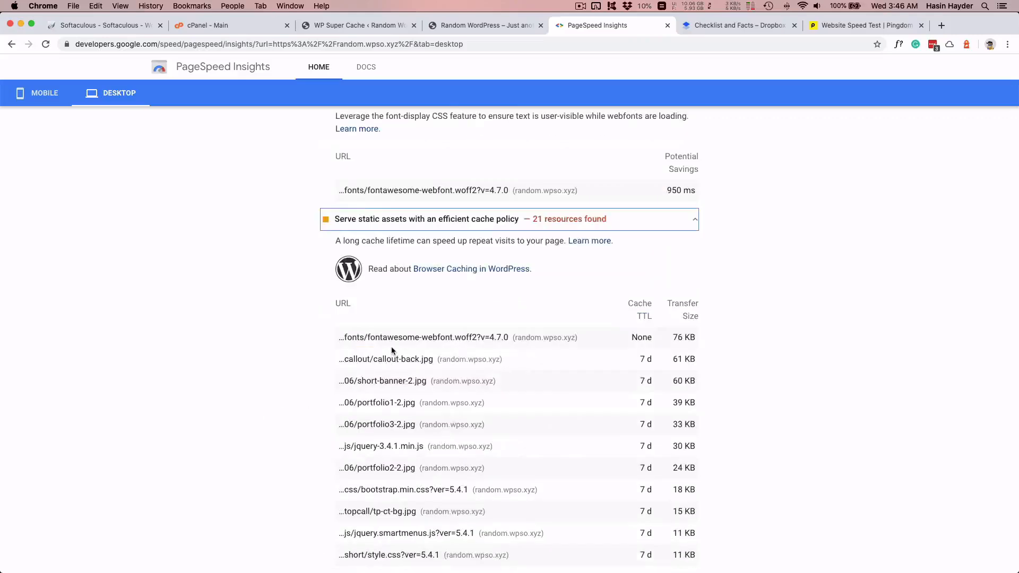
scroll(391, 439, down, 3)
scroll(391, 439, down, 5)
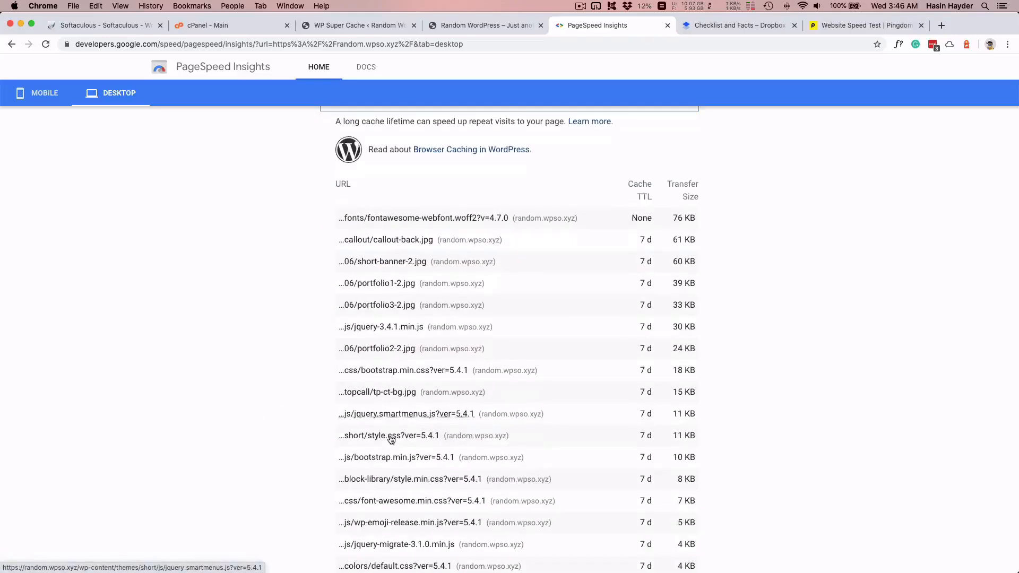
scroll(392, 439, up, 3)
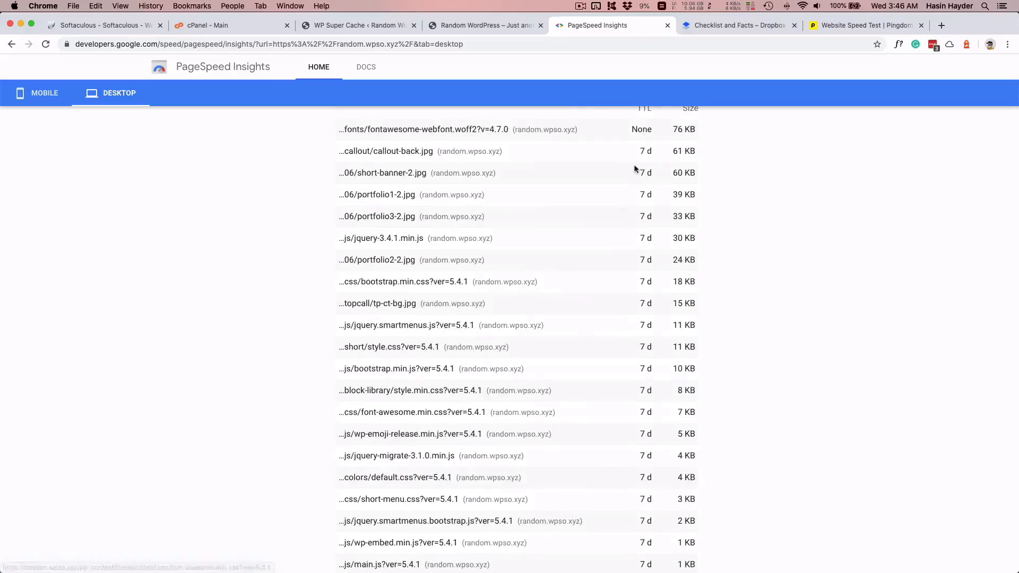
scroll(621, 276, up, 2)
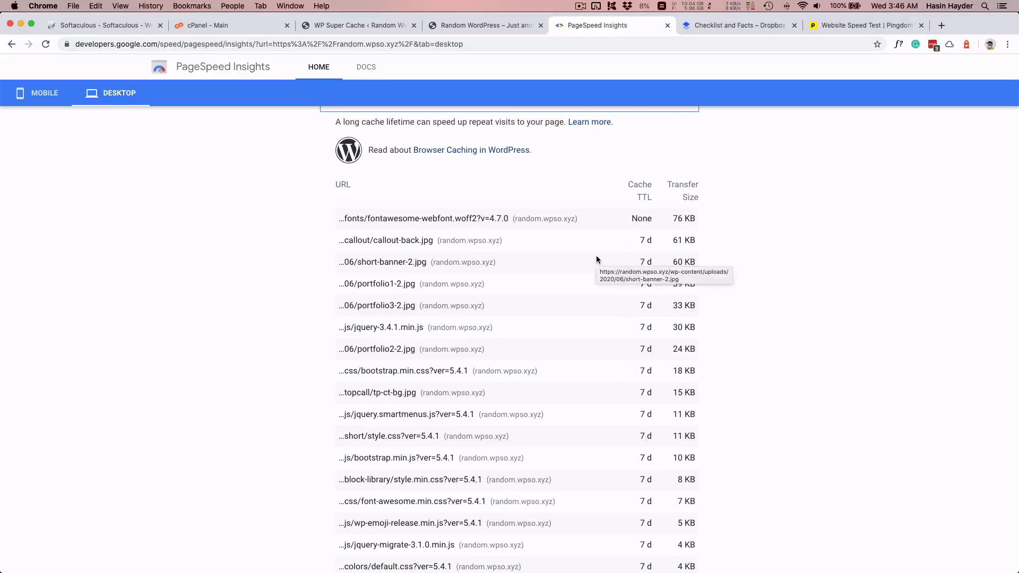
scroll(279, 303, up, 4)
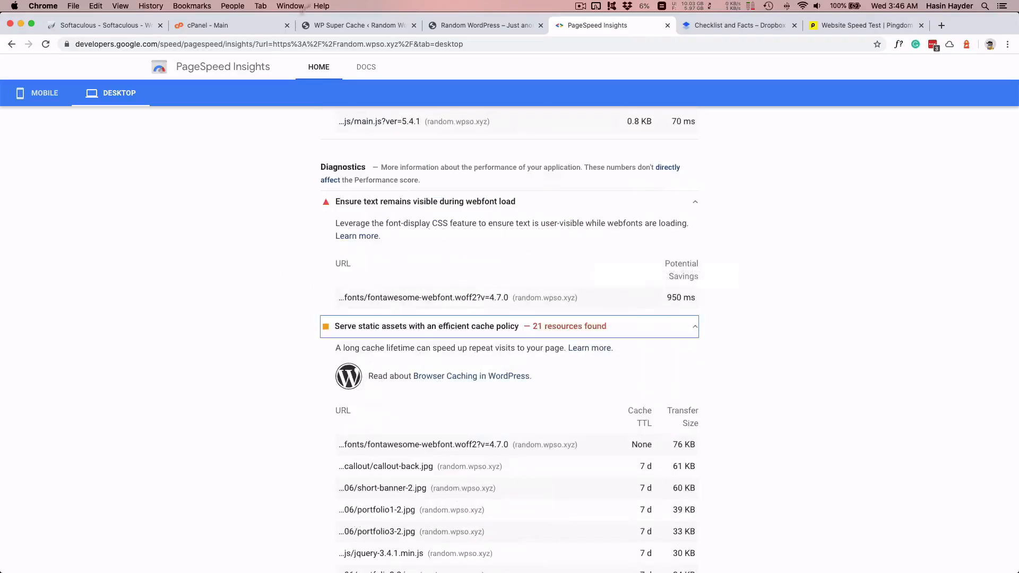
scroll(386, 289, down, 2)
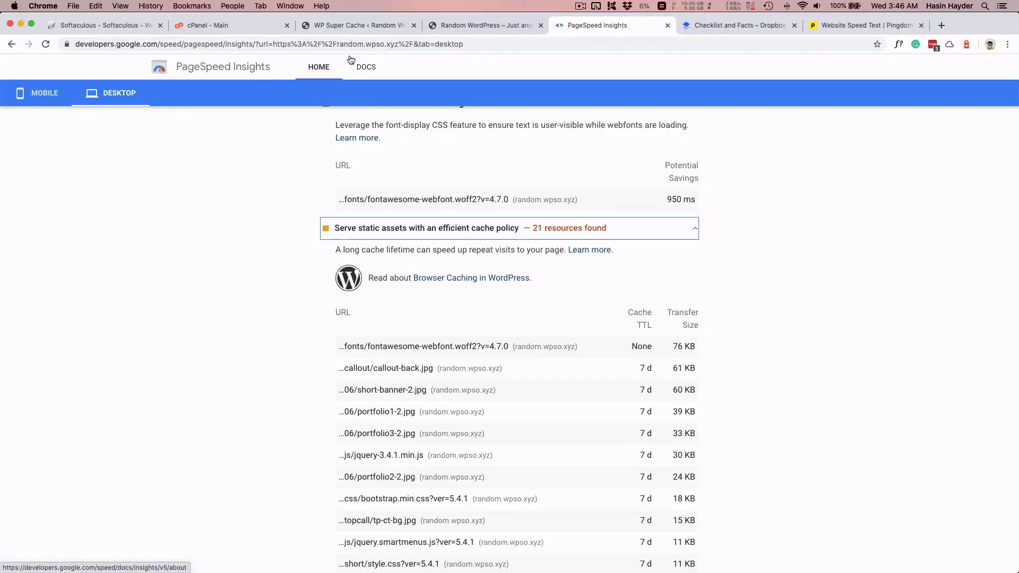
- Review the Advanced and CDN settings of WP Super Cache
click(337, 30)
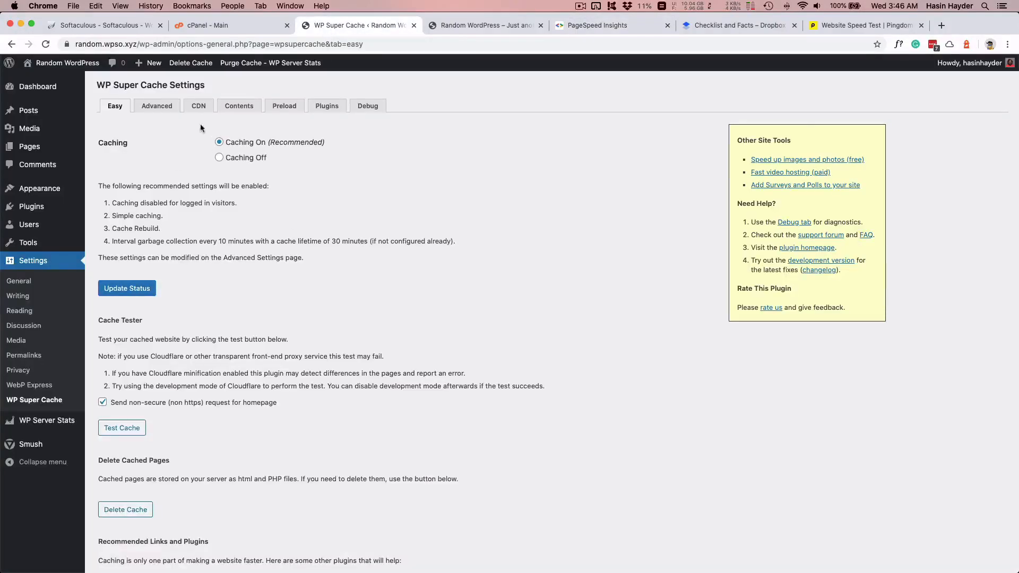
scroll(312, 202, down, 1)
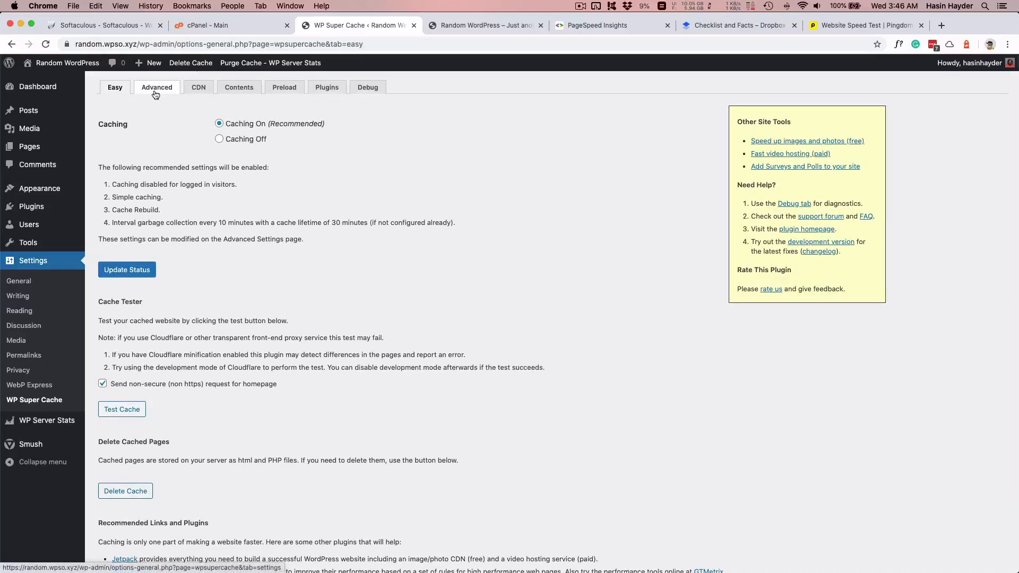
click(155, 94)
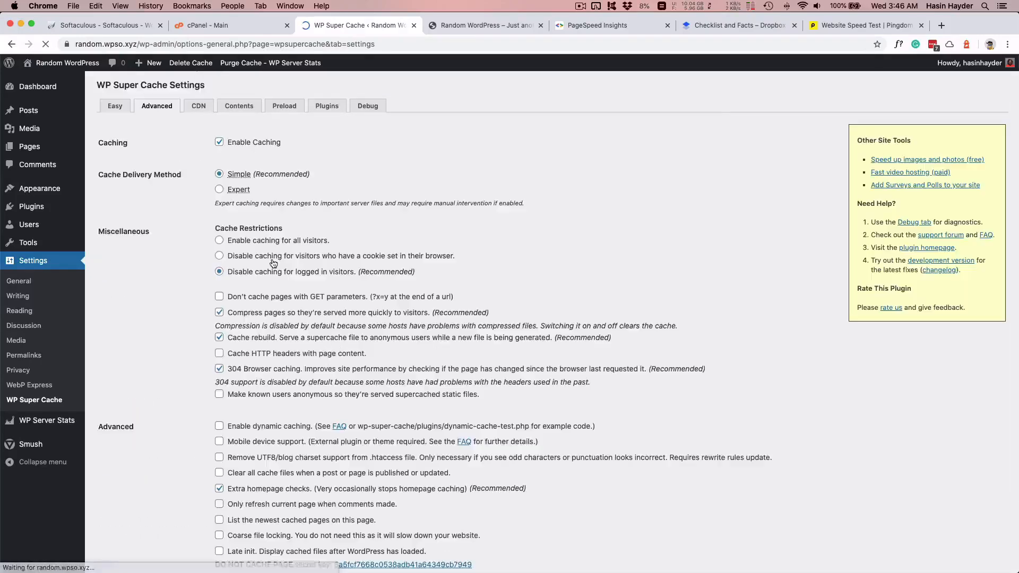
scroll(220, 272, down, 15)
scroll(220, 272, down, 20)
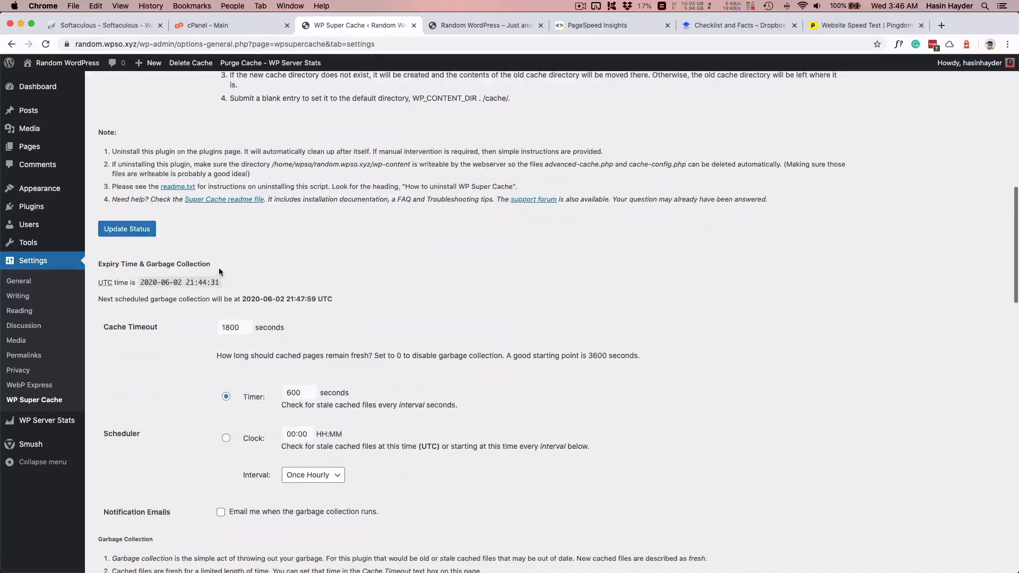
scroll(219, 269, down, 10)
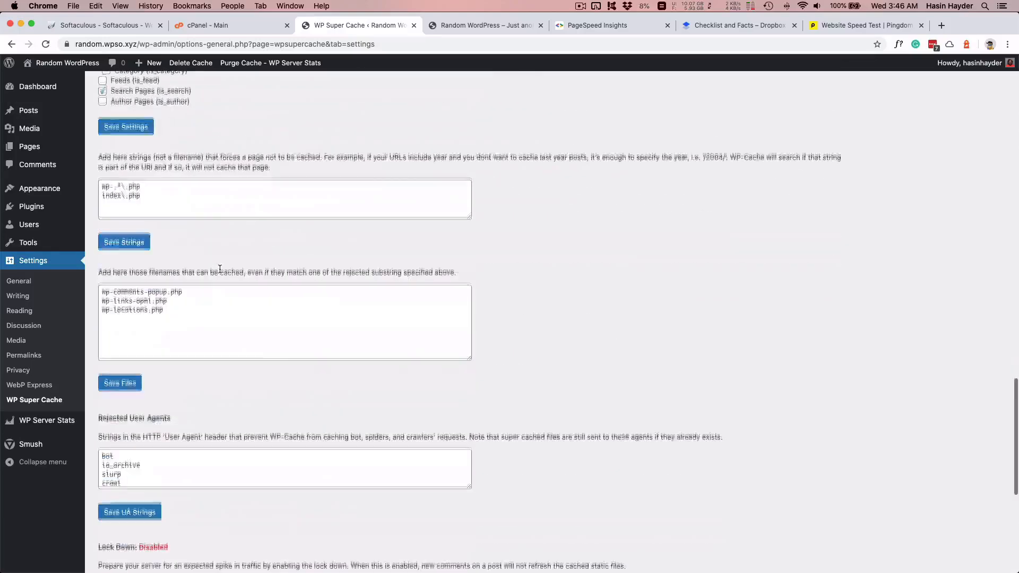
scroll(579, 363, up, 20)
scroll(580, 363, up, 10)
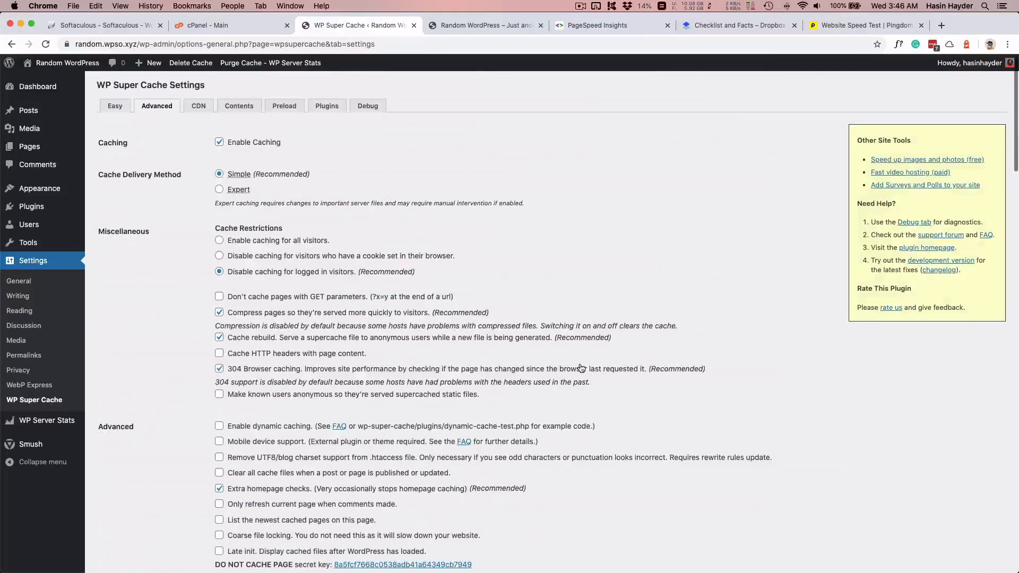
click(198, 106)
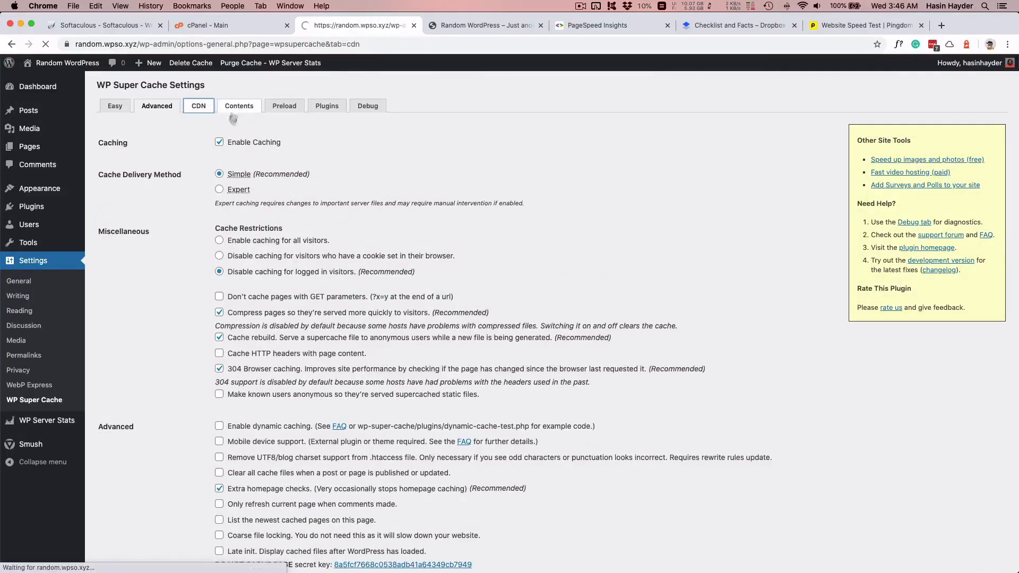
scroll(252, 308, down, 2)
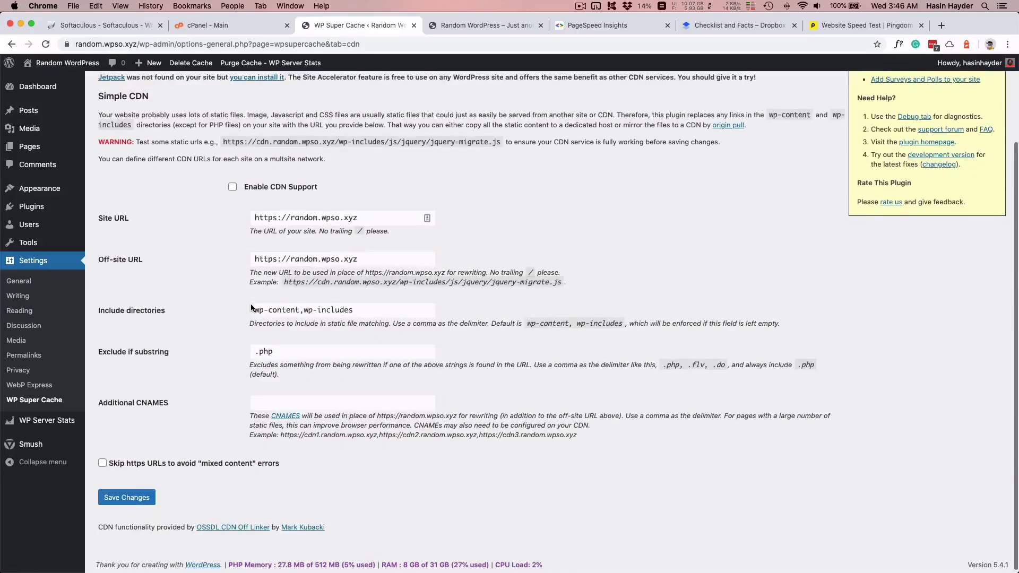
scroll(251, 308, up, 2)
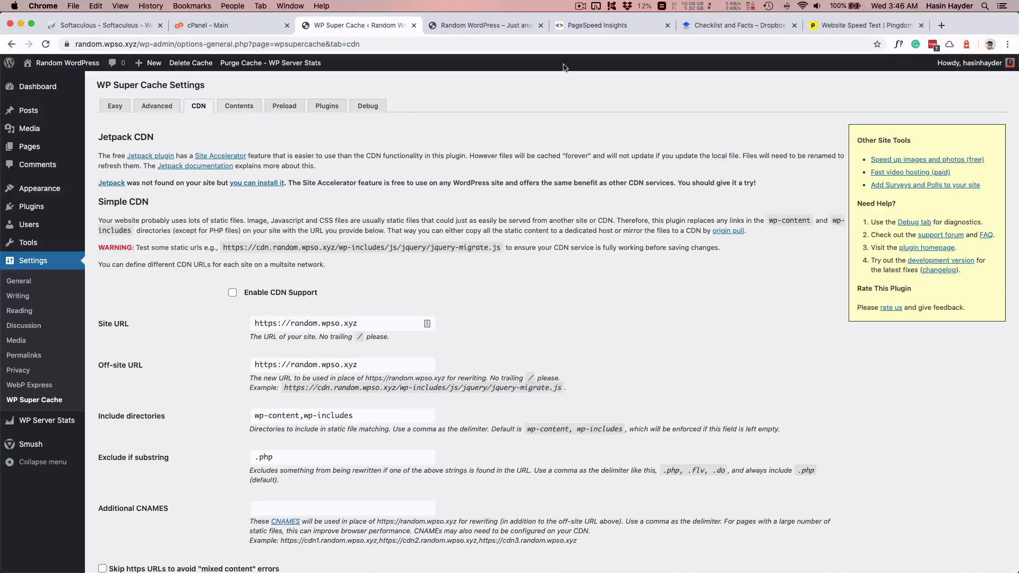
click(605, 28)
scroll(643, 189, up, 15)
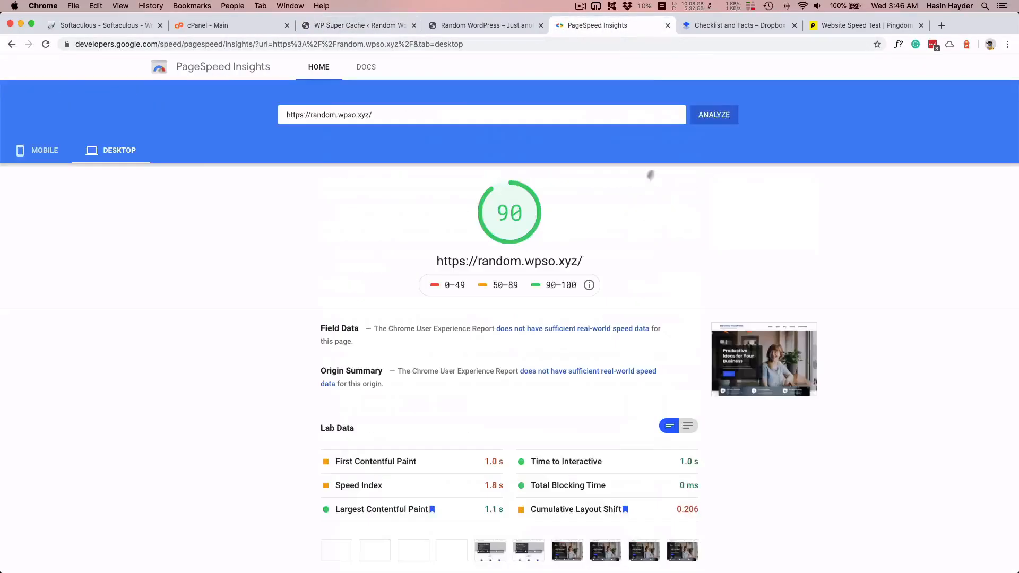
click(714, 115)
- Add a row labelled "WPSuper Cache Recommended Settings" to the Random (cPanel) table in the Checklist and Facts document
click(720, 25)
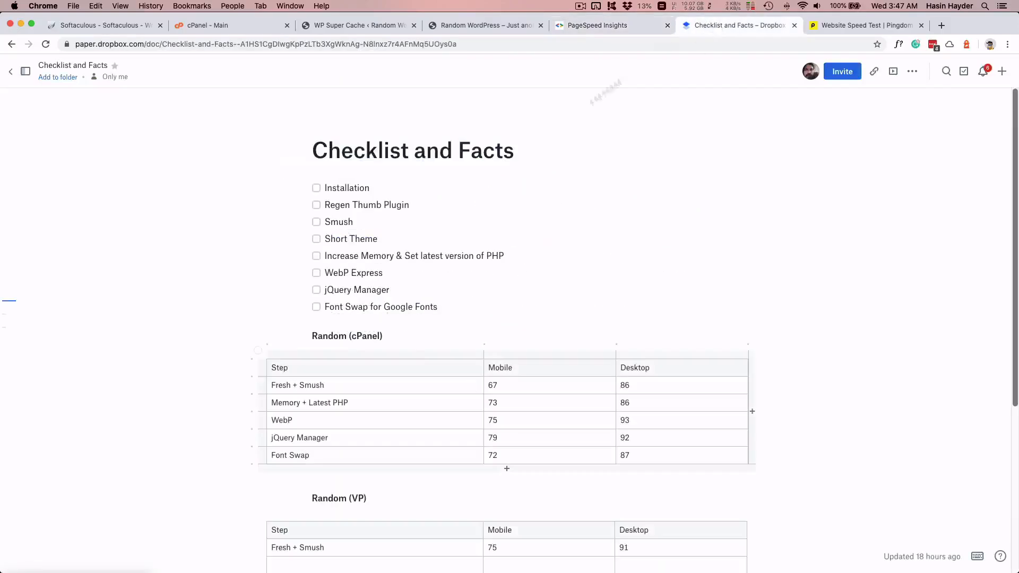
scroll(387, 405, down, 3)
click(508, 381)
click(334, 382)
text(WPSuper Ca)
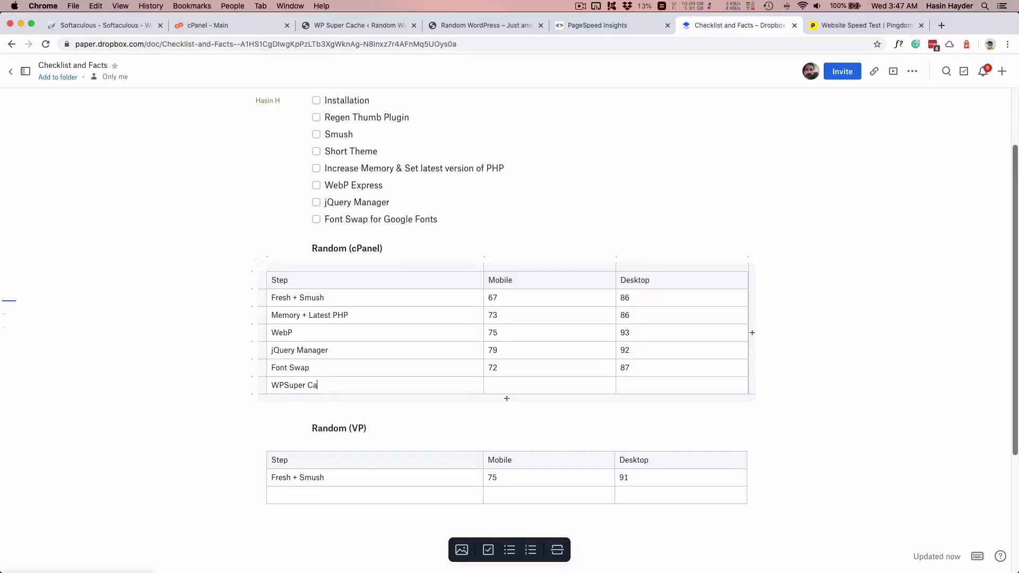
text(che Recommended Settings)
- Check the new PageSpeed scores and record 76 for Mobile and 90 for Desktop in the WPSuper Cache row
click(598, 25)
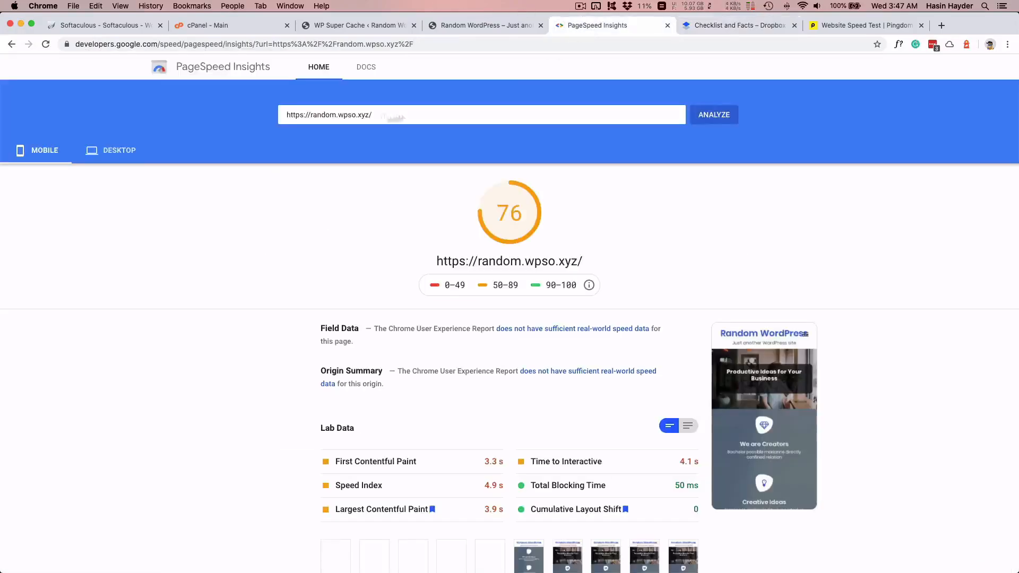
click(104, 151)
click(39, 154)
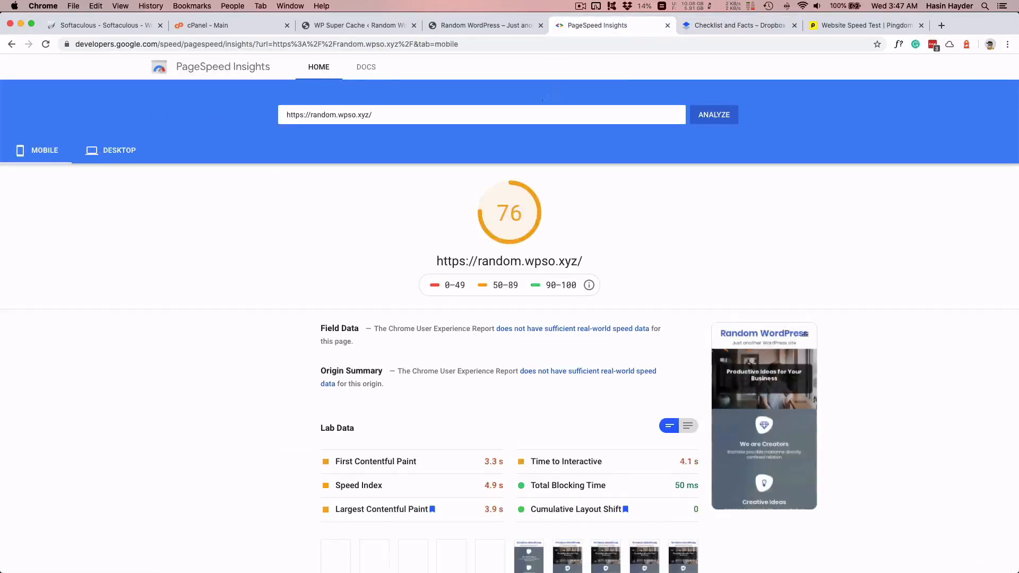
click(731, 27)
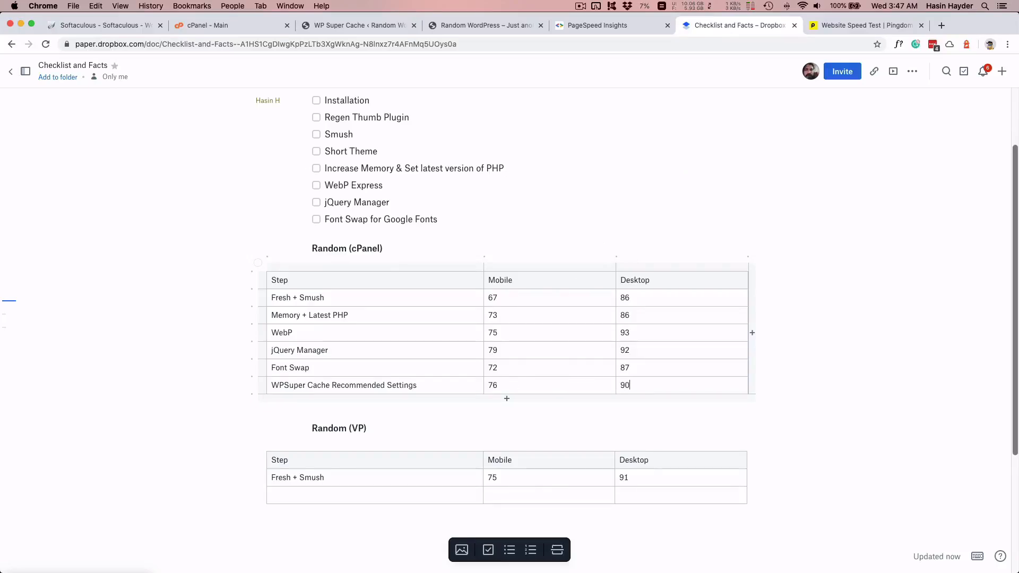
- Search the WordPress plugin directory for "fast velocity", and install and activate Fast Velocity Minify
click(376, 25)
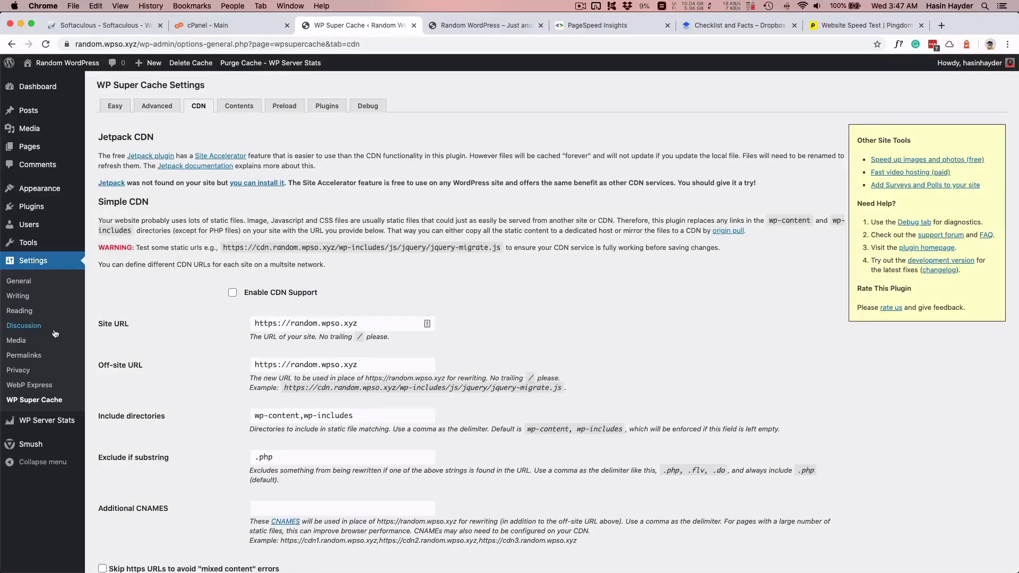
click(22, 355)
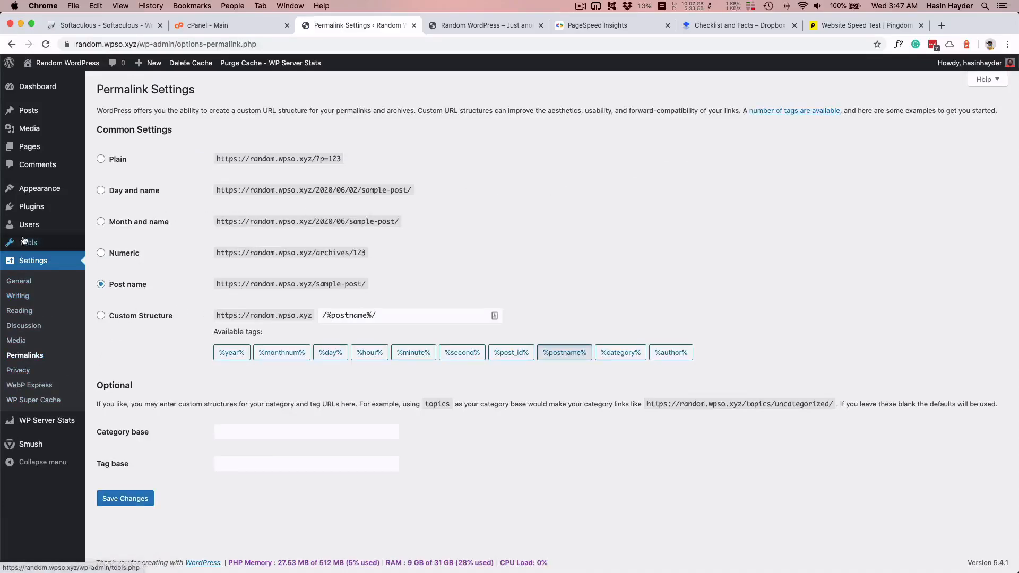
mouse_move(33, 221)
click(106, 223)
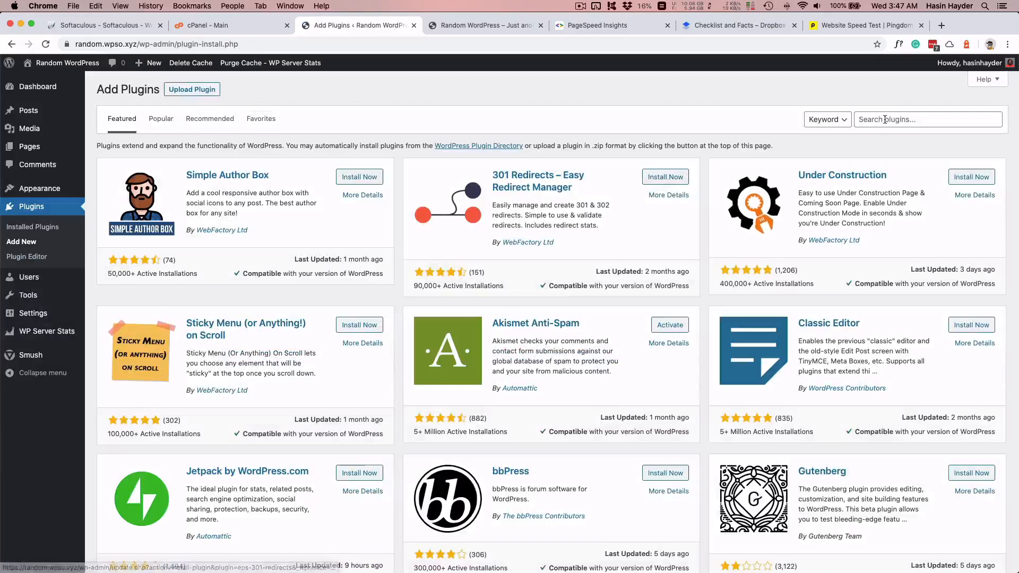
click(885, 119)
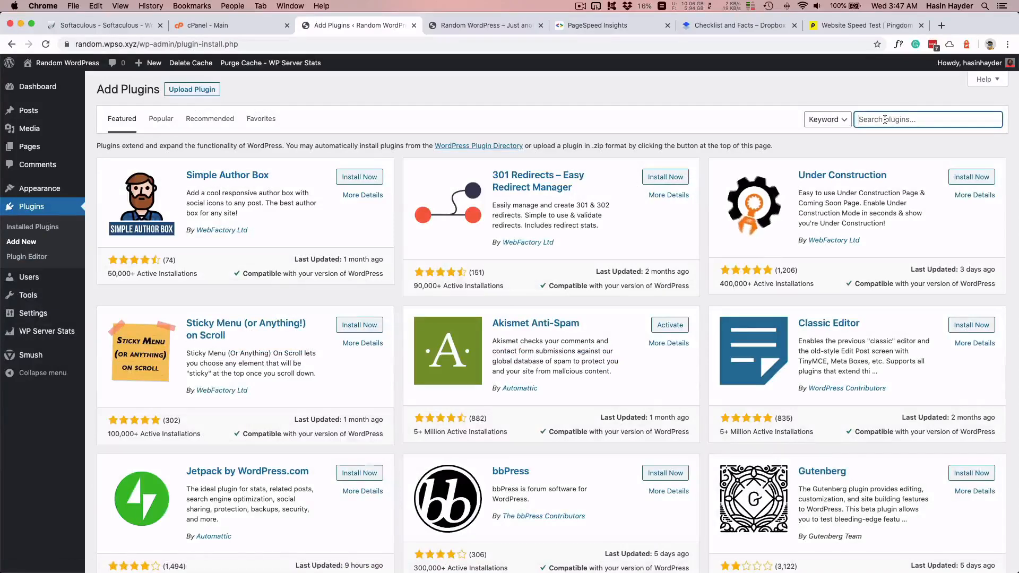
text(fast velocity)
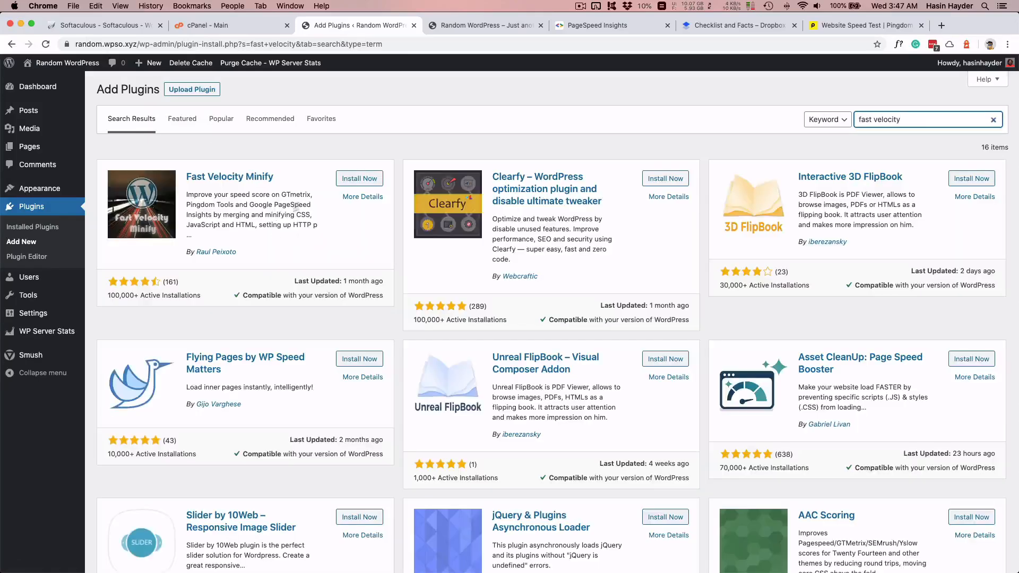
click(374, 180)
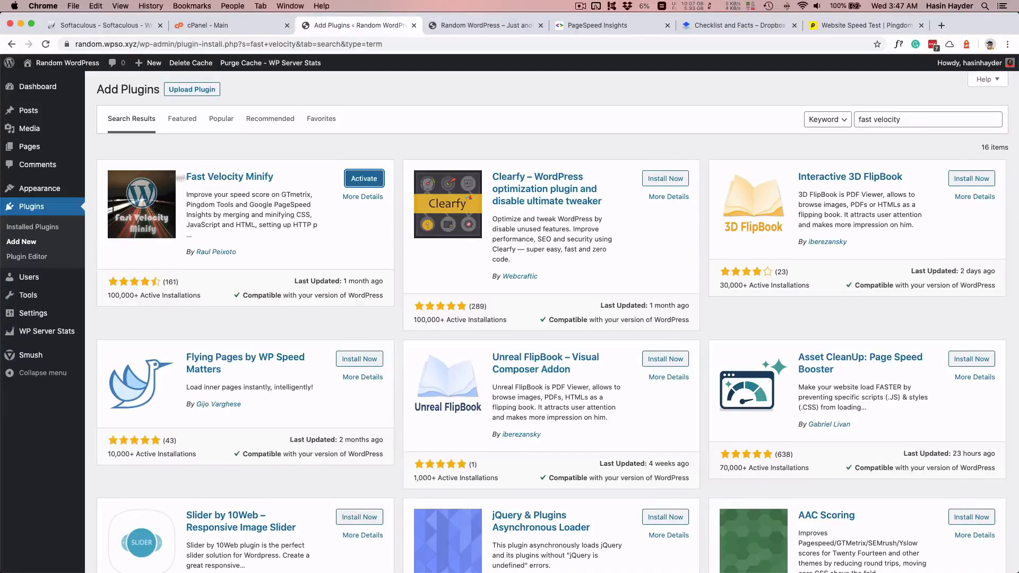
click(375, 182)
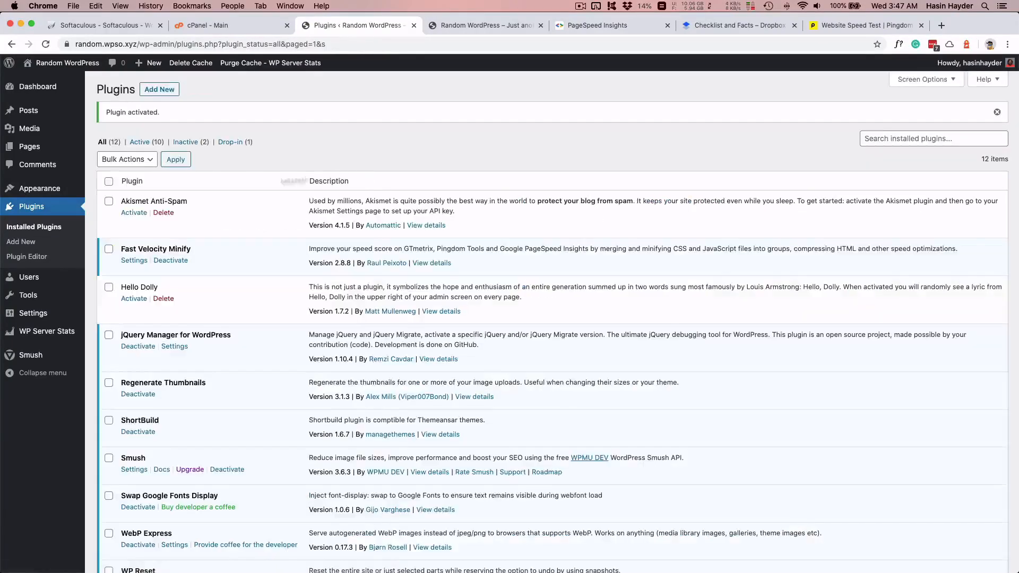
- Open the Fast Velocity Minify settings page in the WordPress admin
mouse_move(40, 283)
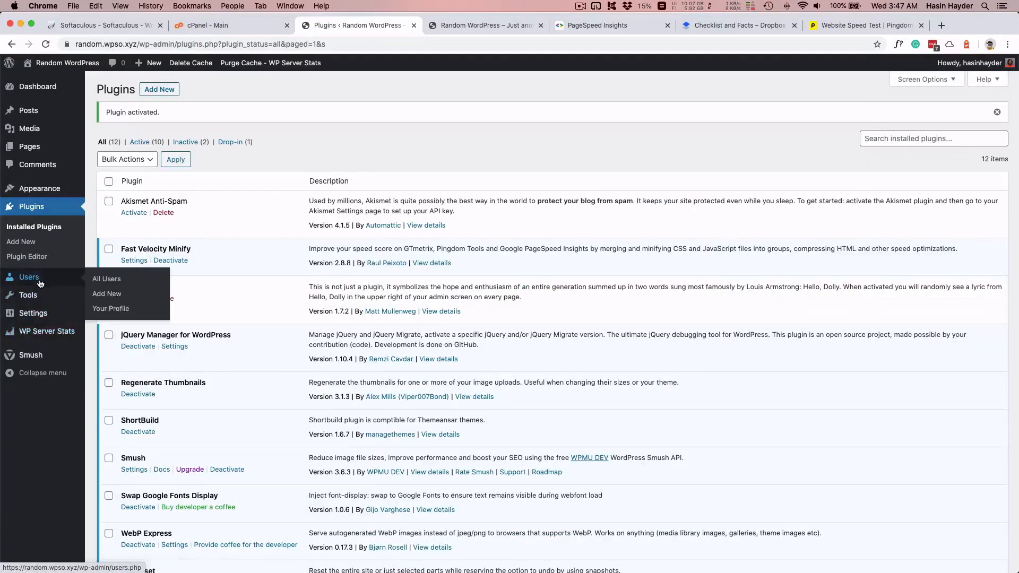
mouse_move(40, 317)
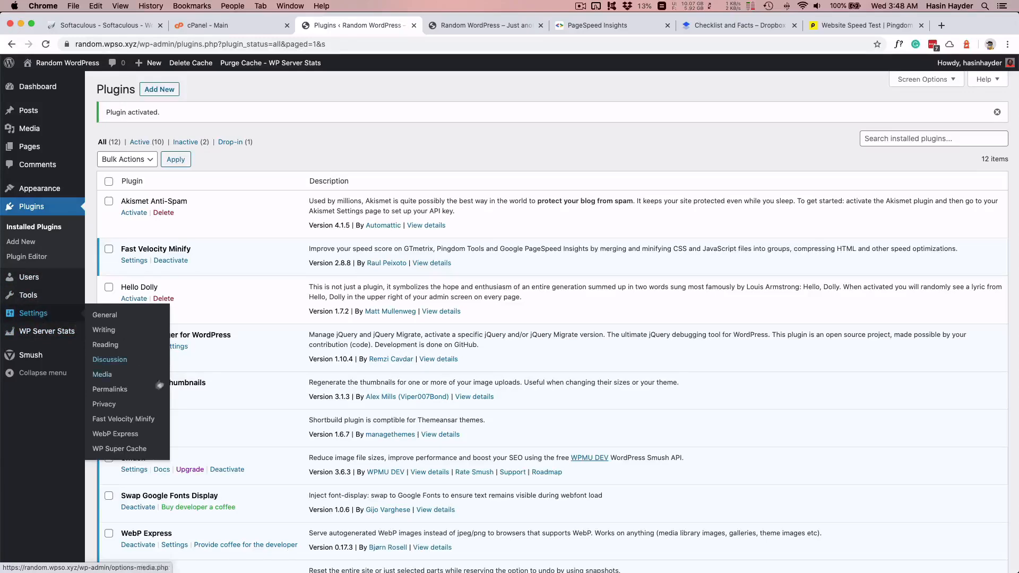
click(123, 419)
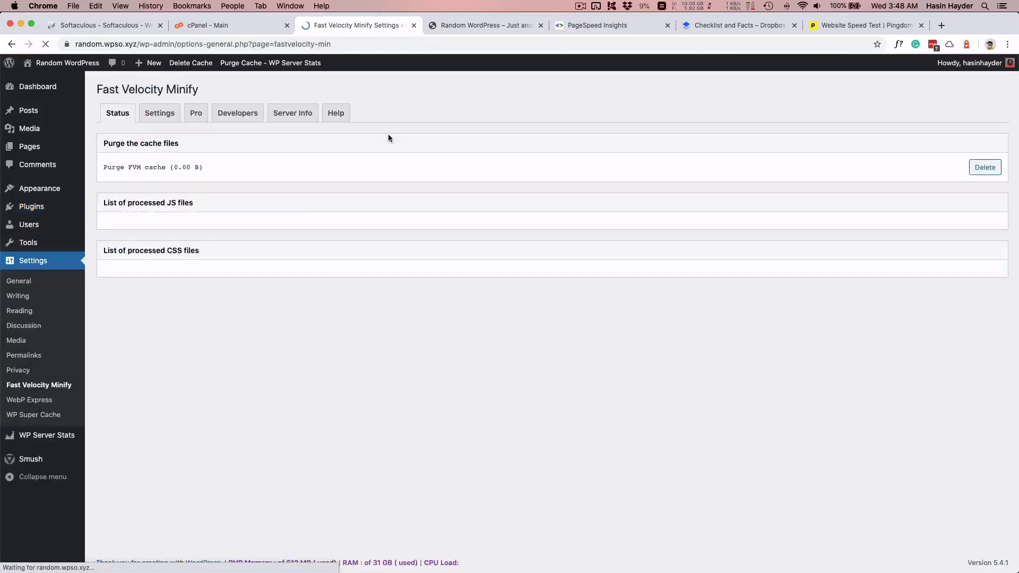
- Enable the Admin Bar Purge option in the Fast Velocity Minify basic settings
click(152, 114)
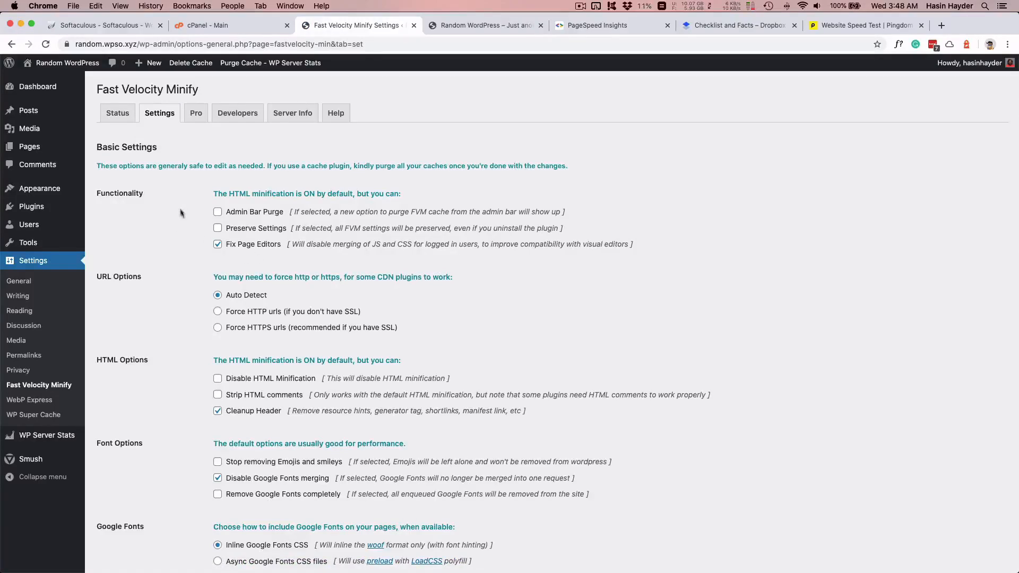
scroll(183, 219, down, 1)
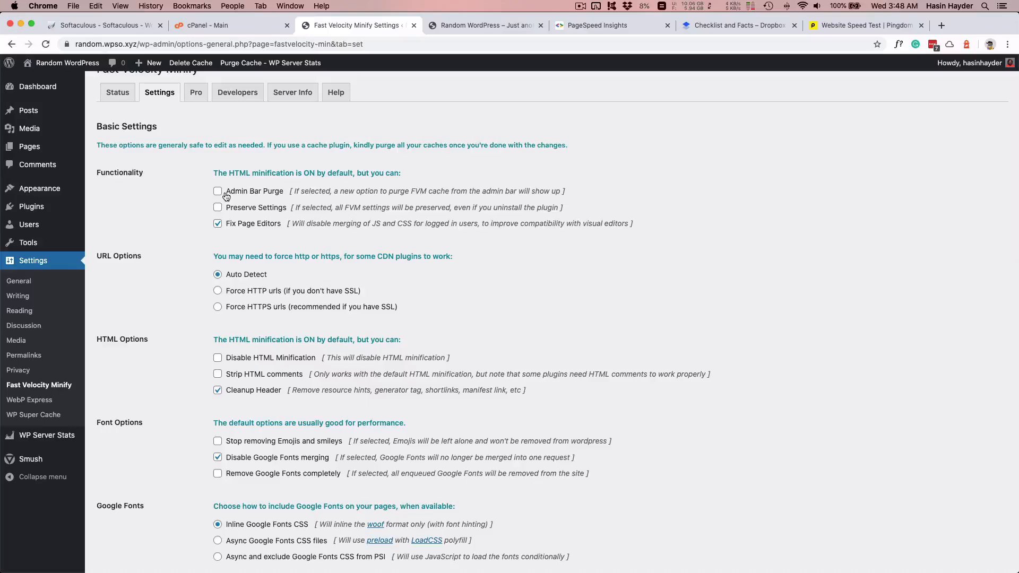
click(226, 195)
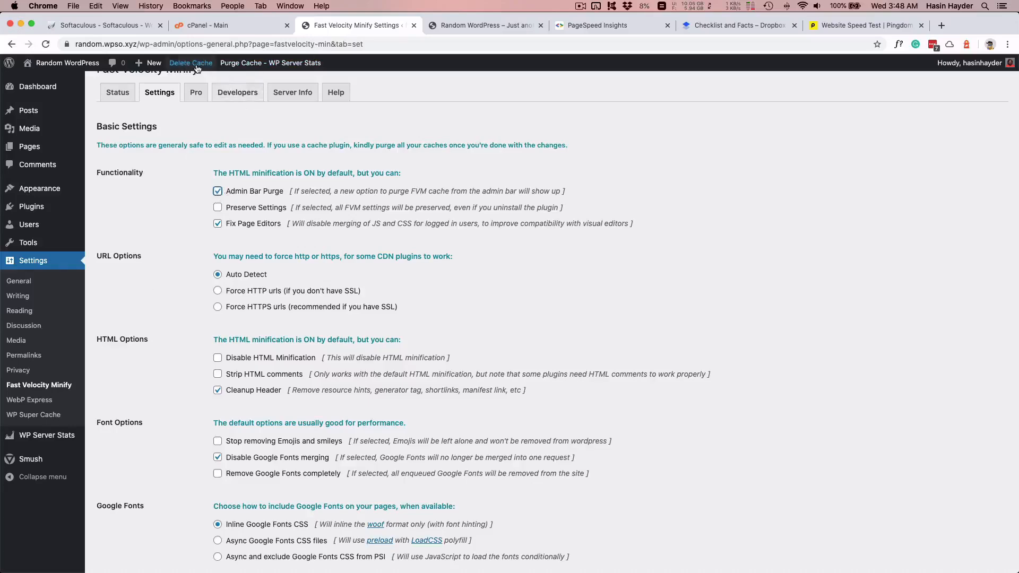
- Set the Font Awesome handling to "Async and exclude Font Awesome CSS from PSI"
scroll(200, 248, down, 2)
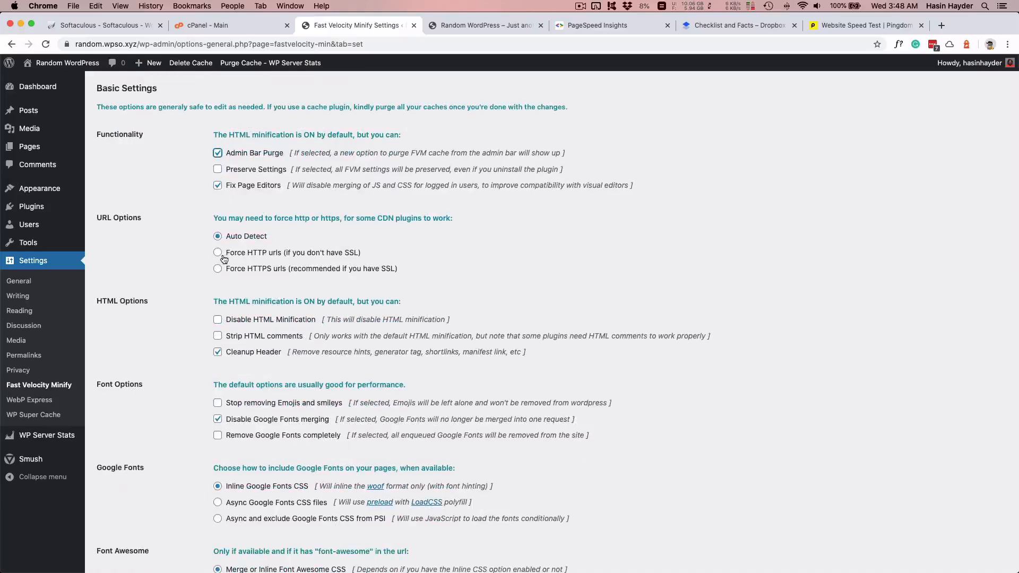
scroll(212, 291, down, 2)
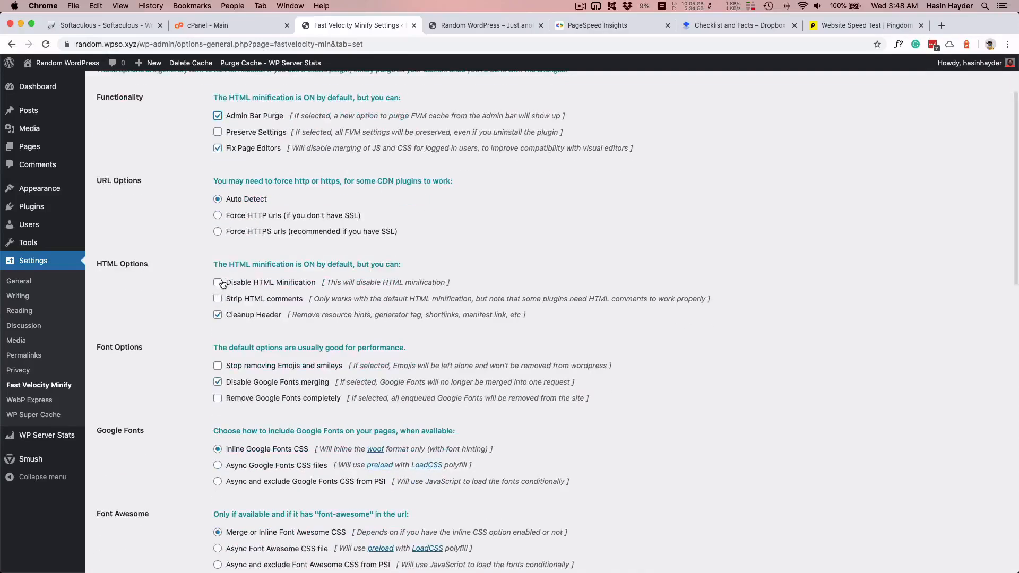
scroll(200, 298, down, 2)
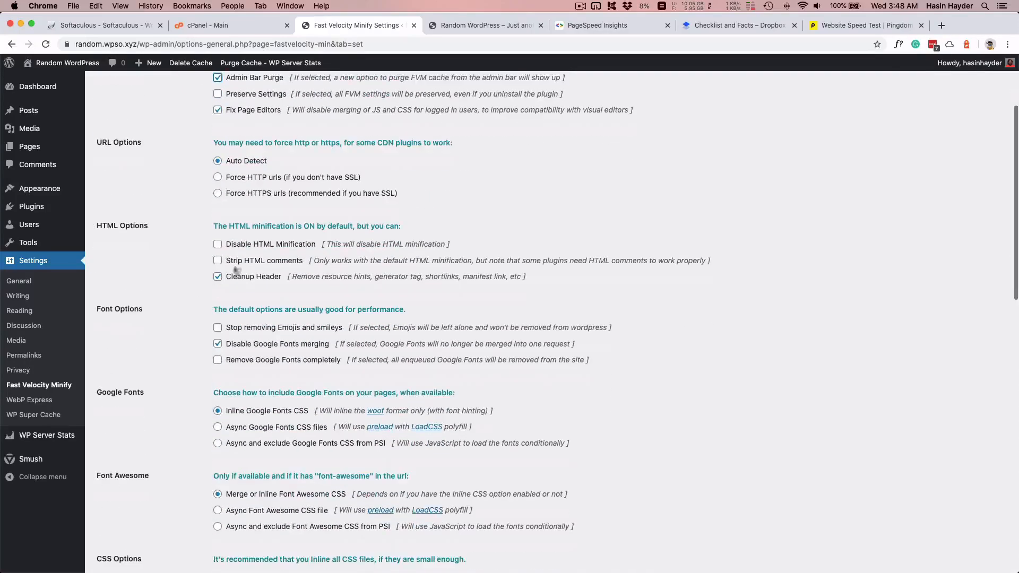
scroll(184, 298, down, 2)
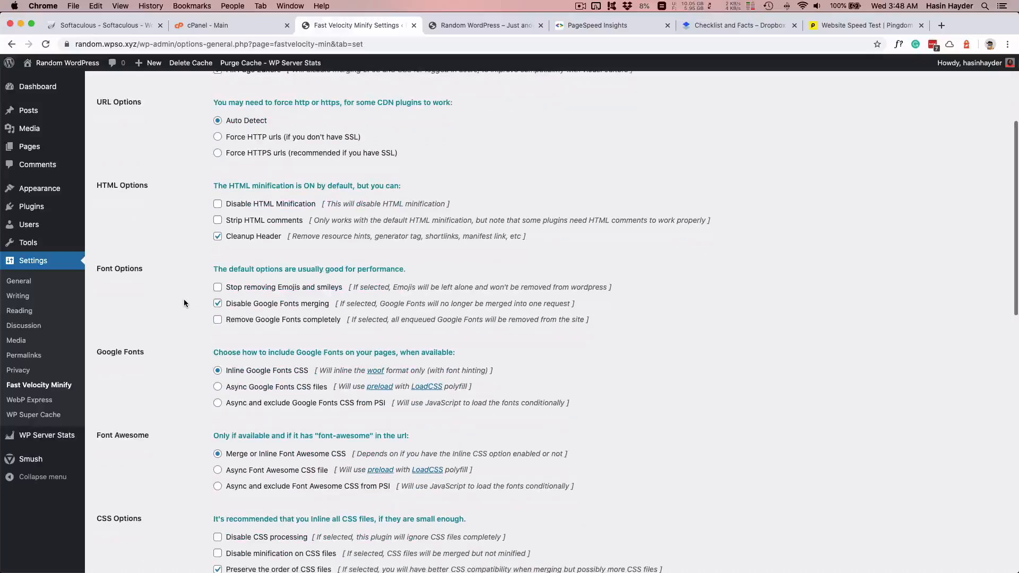
scroll(183, 298, down, 1)
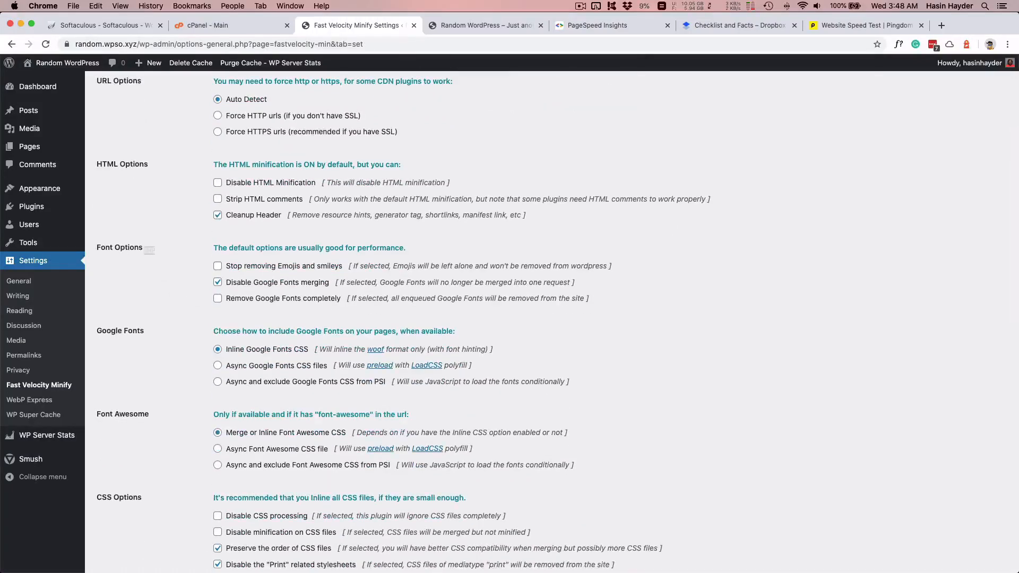
click(218, 283)
scroll(169, 310, down, 1)
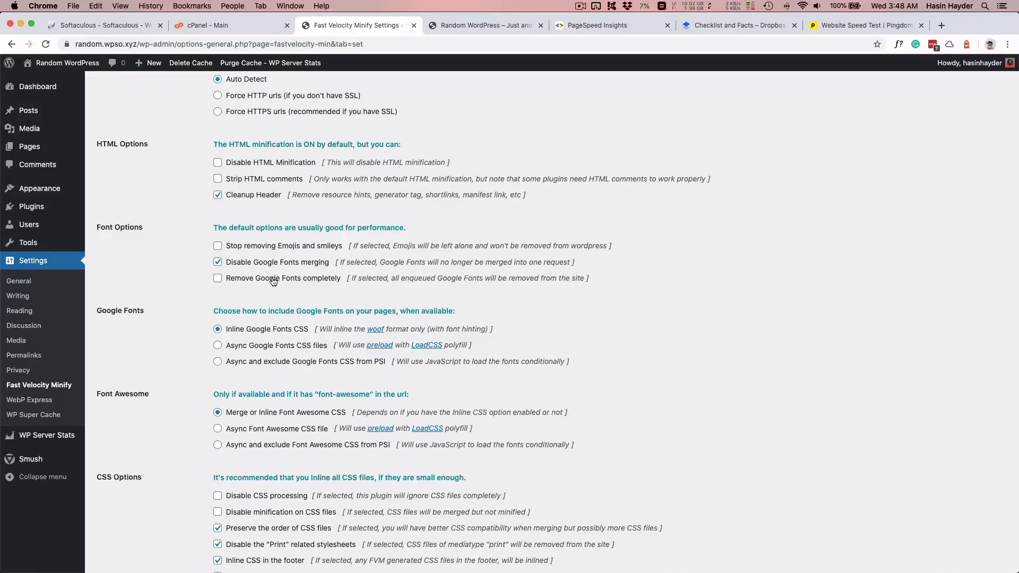
scroll(157, 275, down, 5)
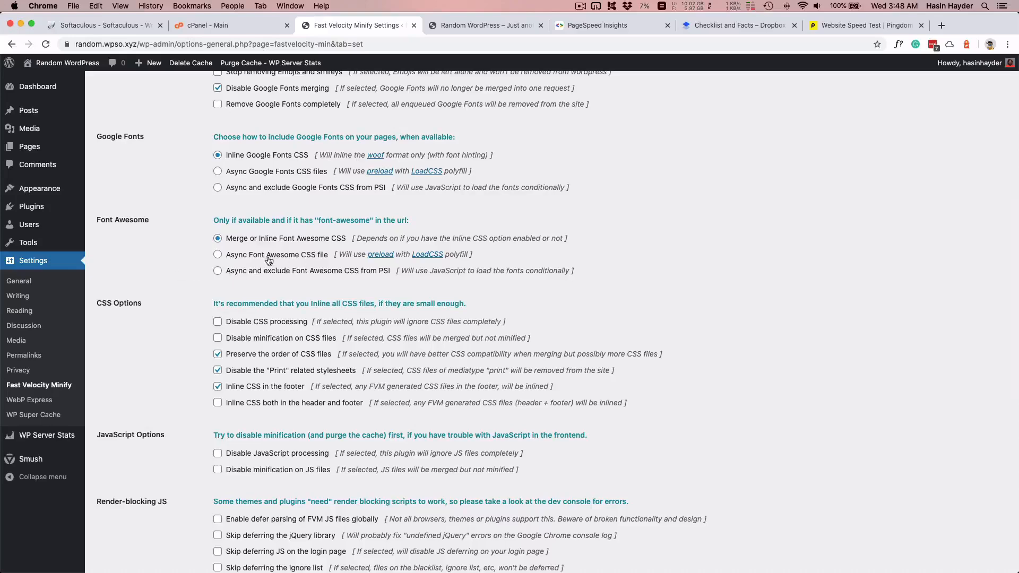
click(243, 273)
scroll(281, 287, down, 1)
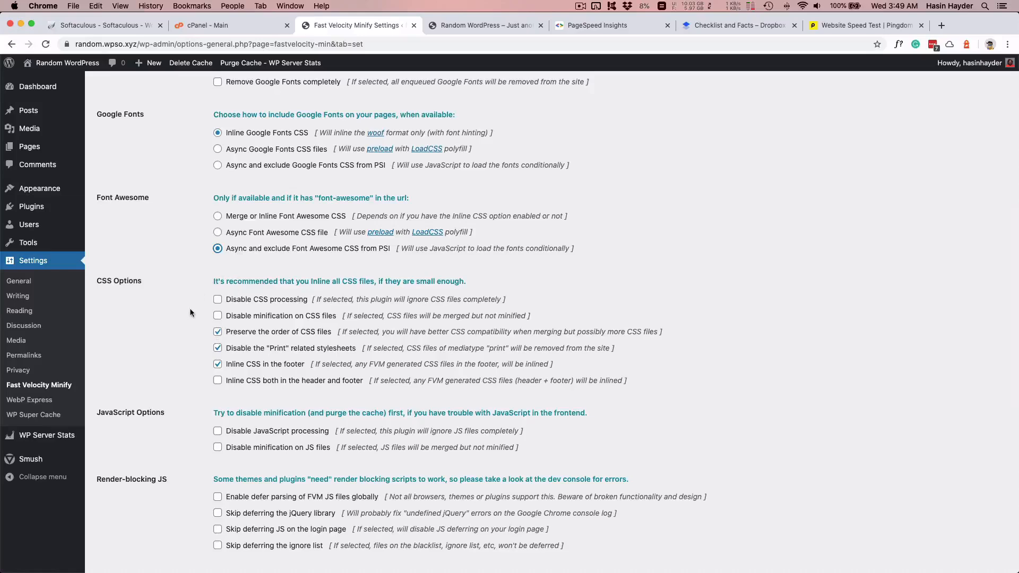
scroll(196, 318, down, 1)
click(218, 362)
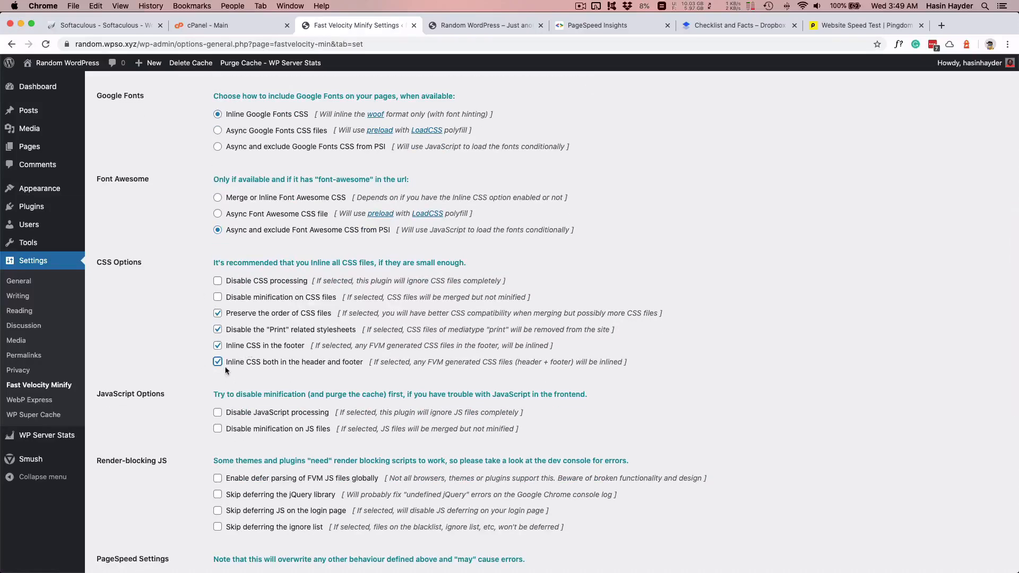
click(234, 358)
- Enable "Enable defer of all JS files for PSI only" in the PageSpeed settings and save the changes
scroll(172, 374, down, 2)
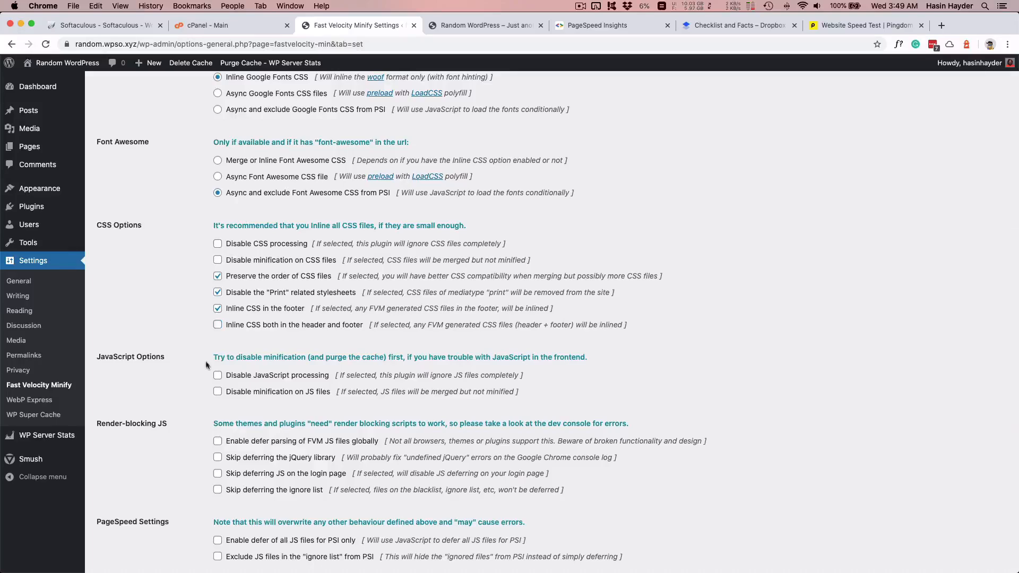
scroll(205, 358, down, 2)
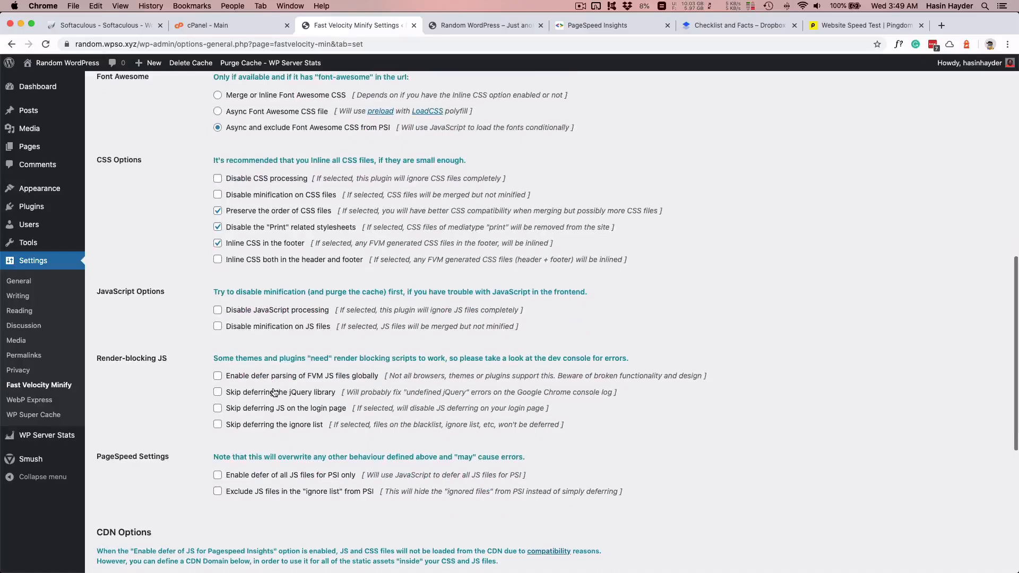
scroll(272, 390, down, 1)
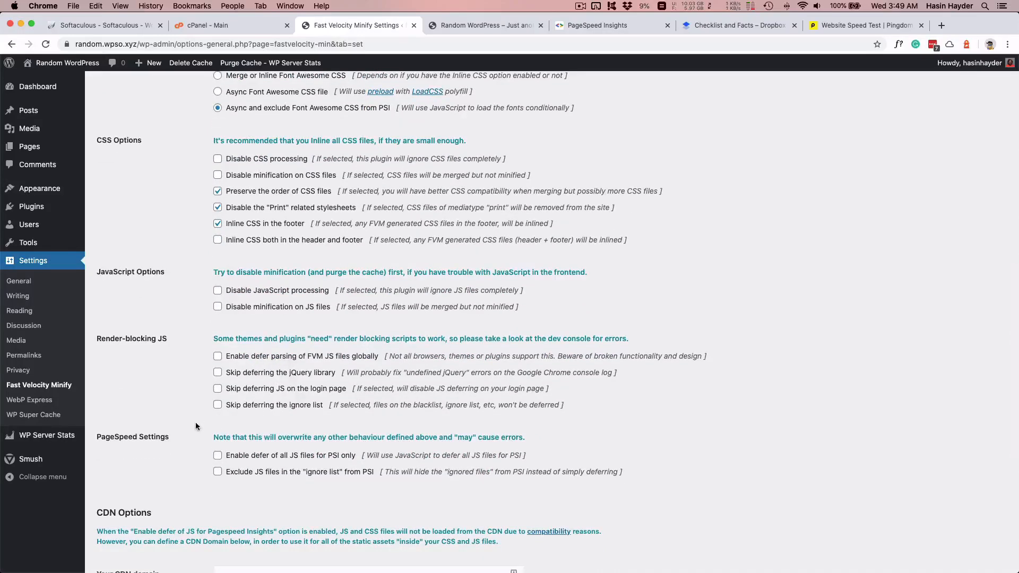
scroll(228, 405, down, 2)
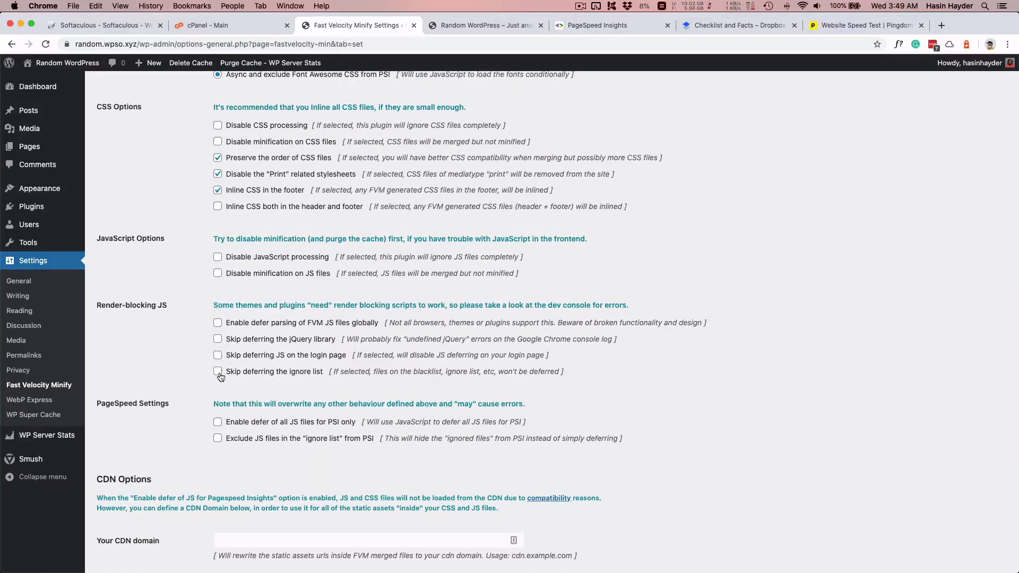
scroll(221, 376, down, 3)
click(217, 364)
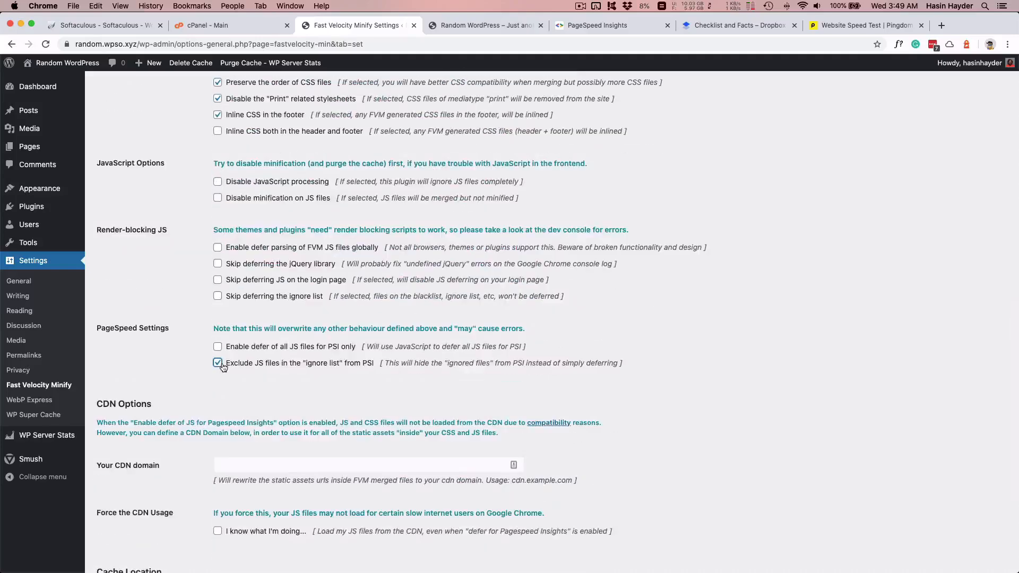
click(218, 363)
click(239, 350)
scroll(177, 385, down, 5)
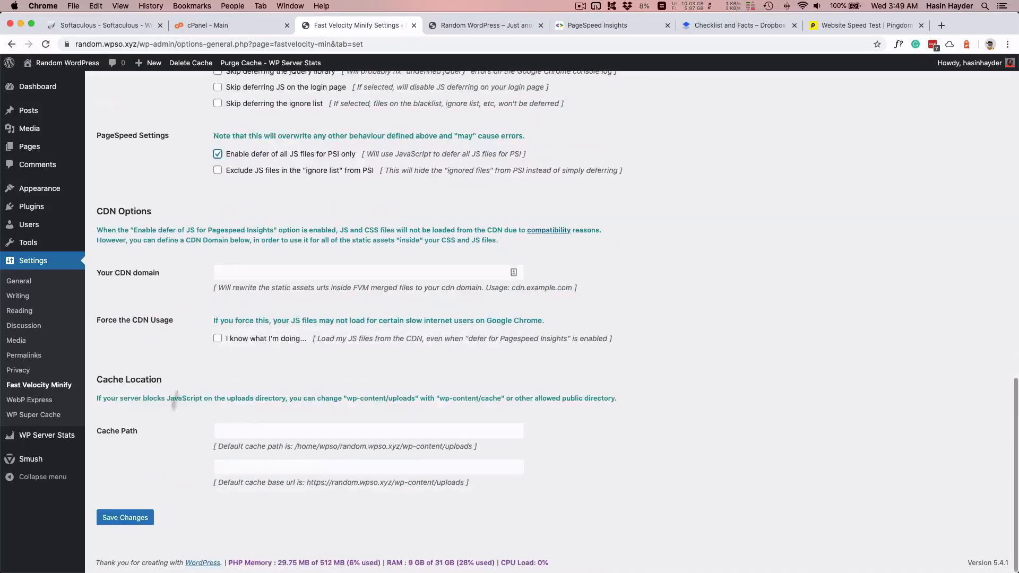
click(125, 517)
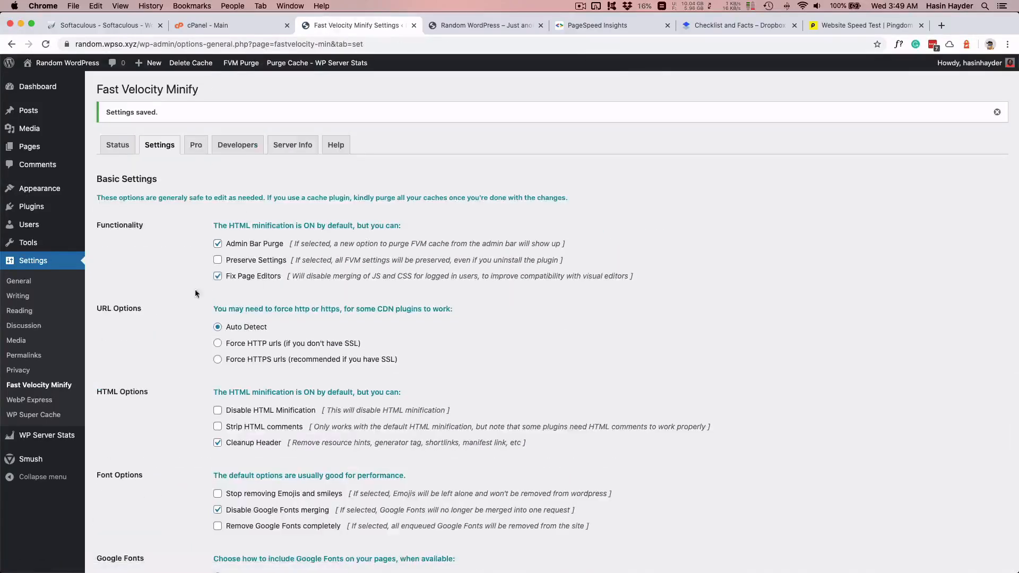
- Look through the special JS and CSS exceptions in Fast Velocity Minify's Pro settings
click(196, 144)
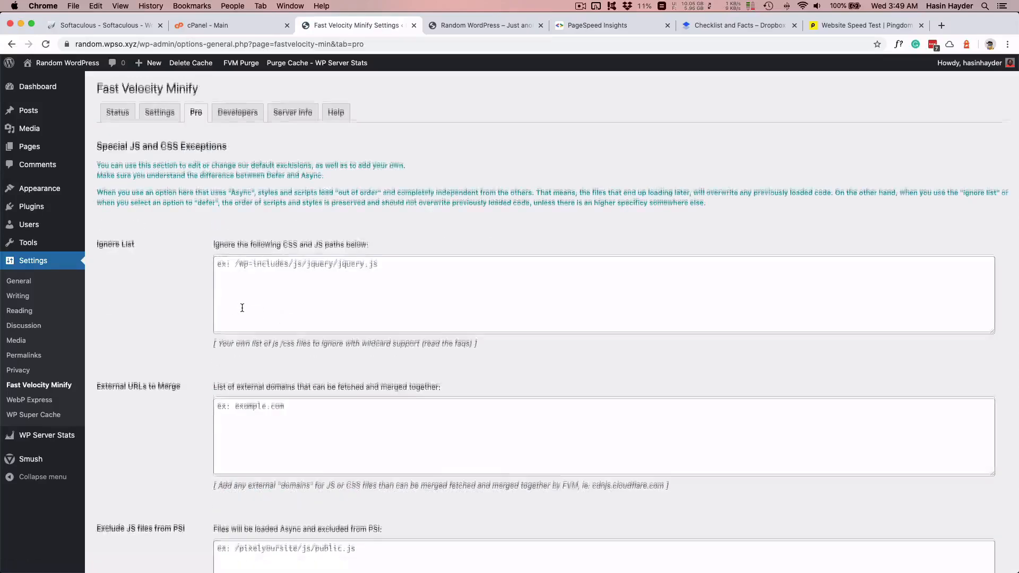
scroll(240, 307, down, 10)
scroll(190, 301, up, 10)
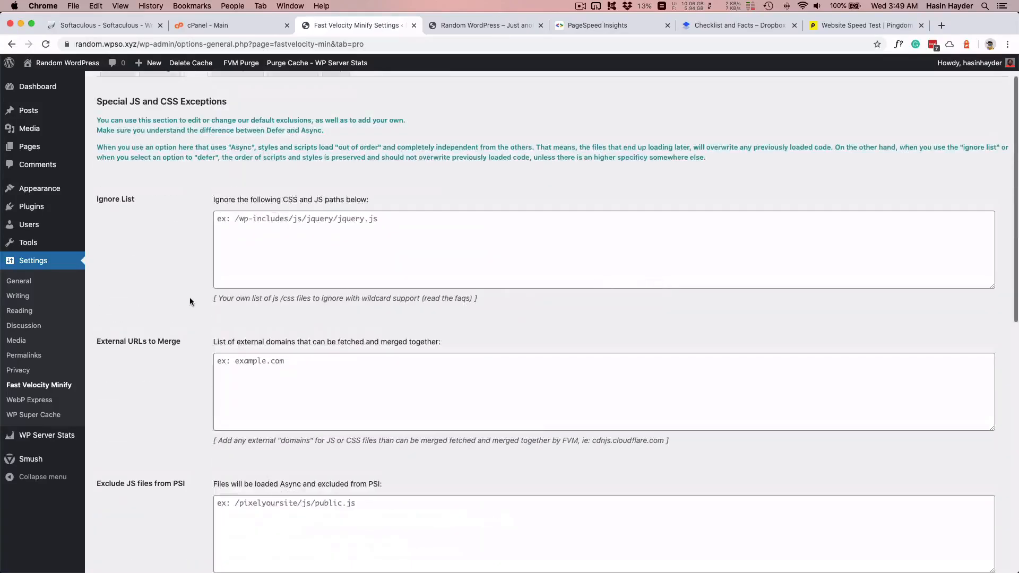
- Enable preloading of FVM CSS files and FVM JS files in the developer options and save the changes
click(238, 114)
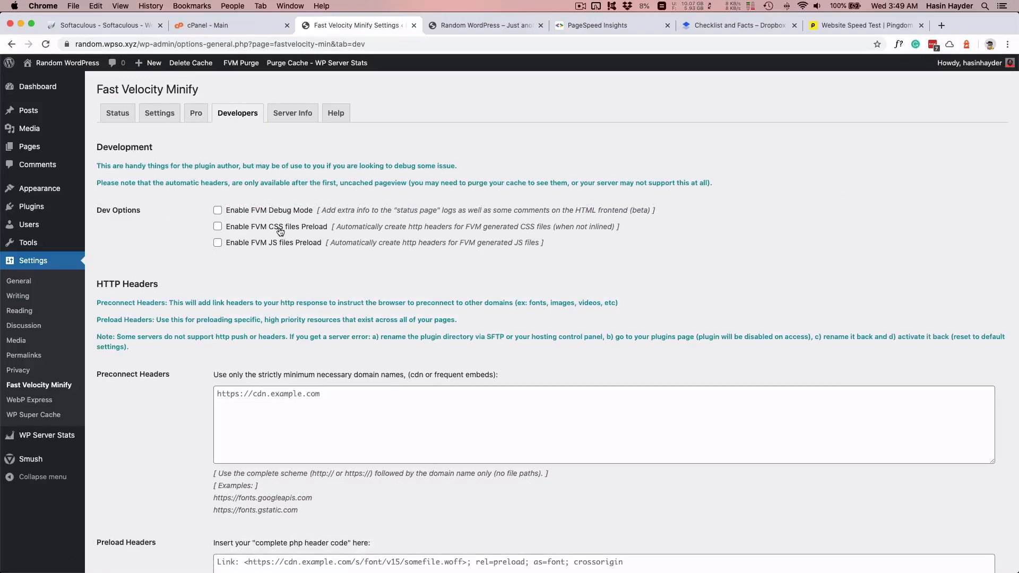
click(280, 231)
click(271, 245)
scroll(195, 329, down, 5)
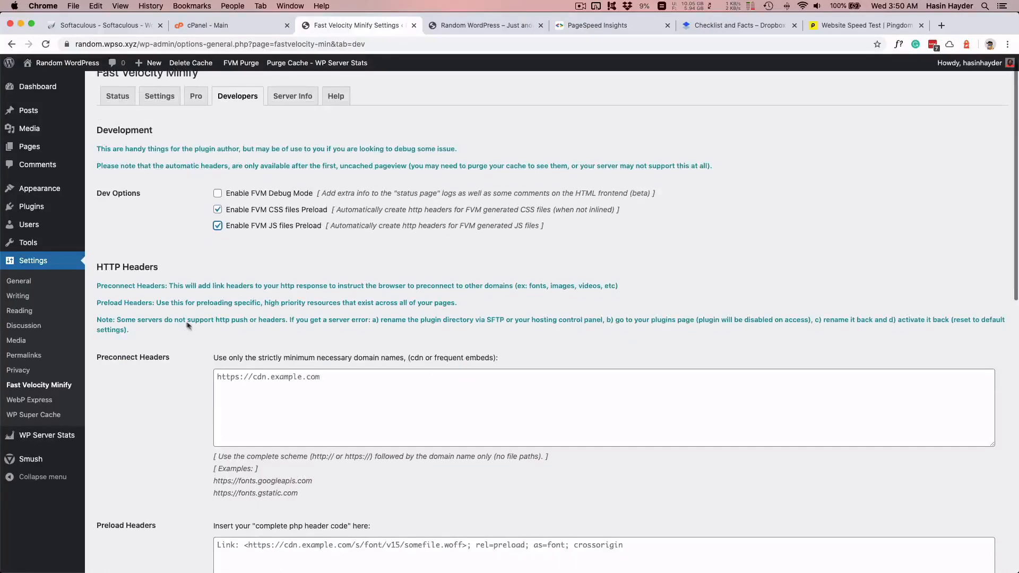
scroll(170, 315, down, 7)
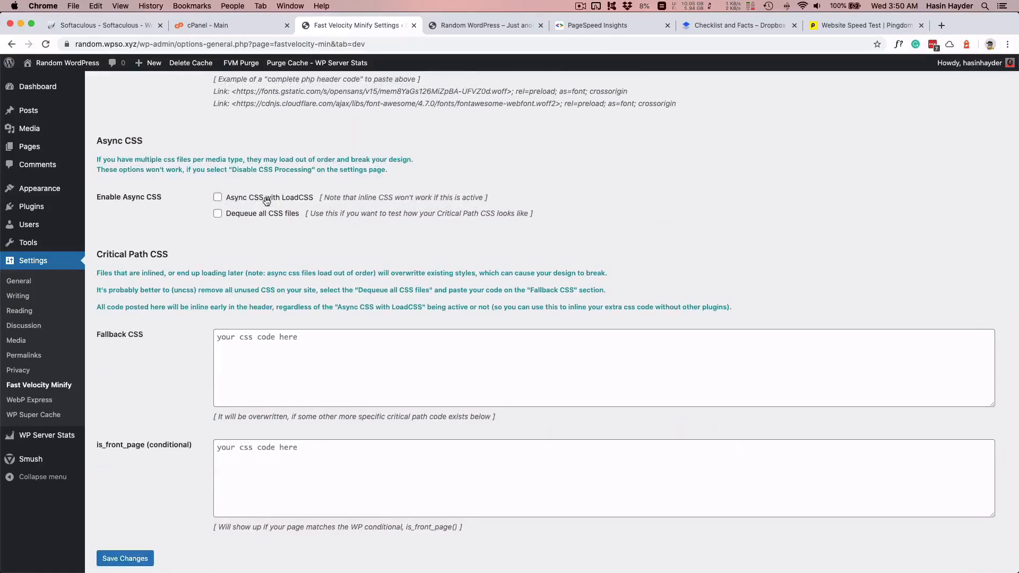
scroll(150, 471, down, 2)
click(125, 518)
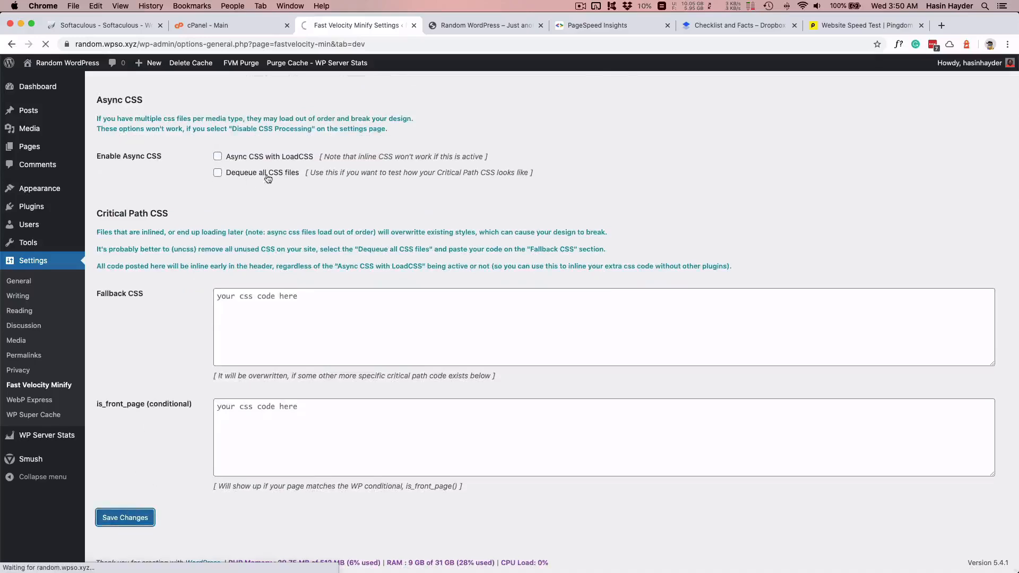
scroll(303, 148, down, 3)
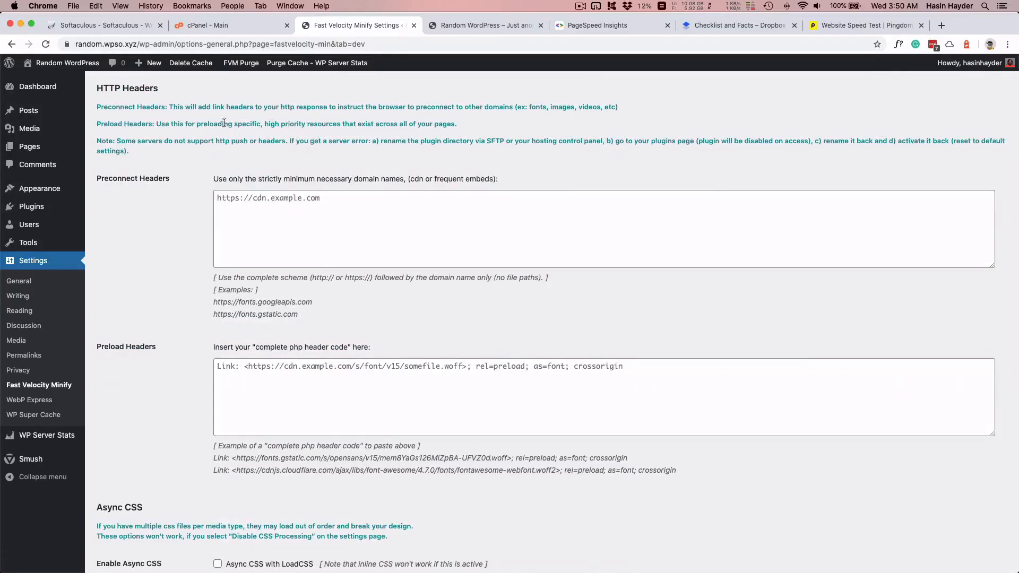
click(191, 63)
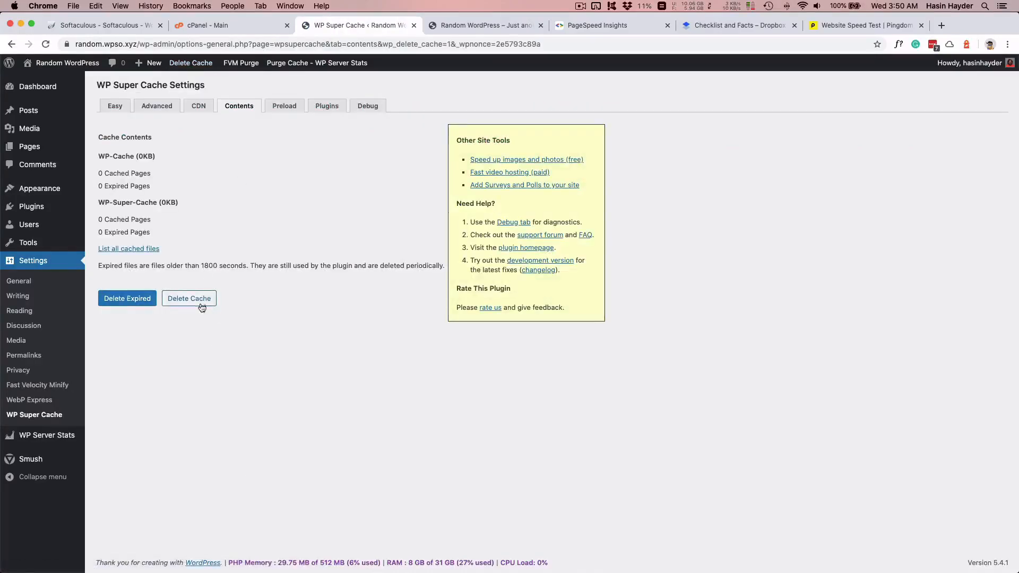
click(205, 302)
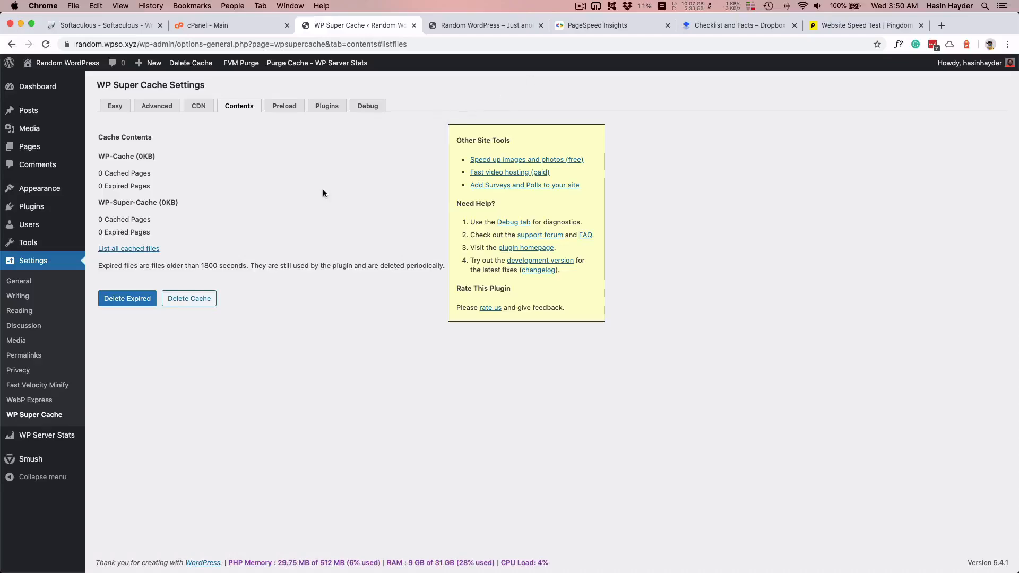
click(597, 26)
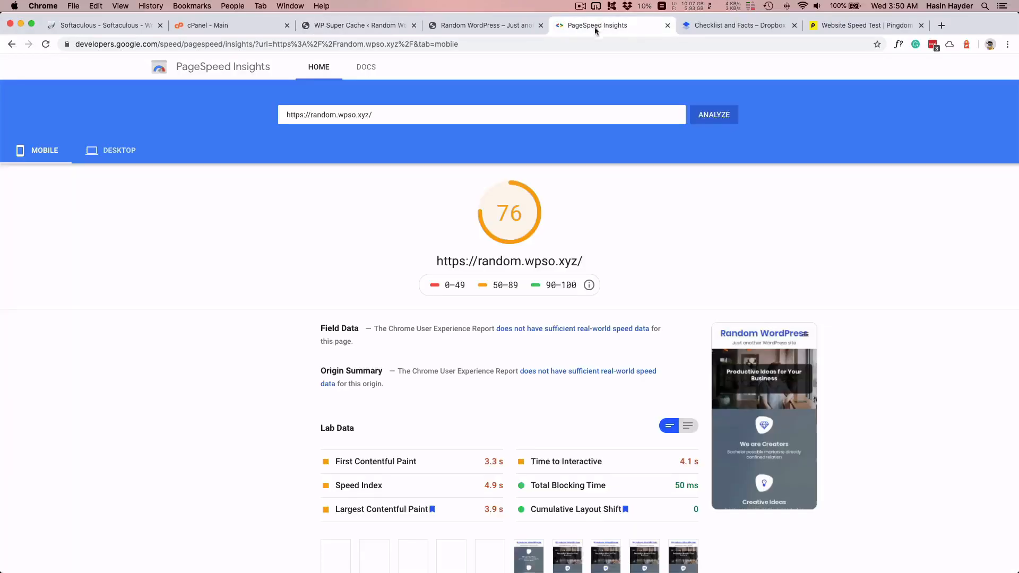
click(701, 118)
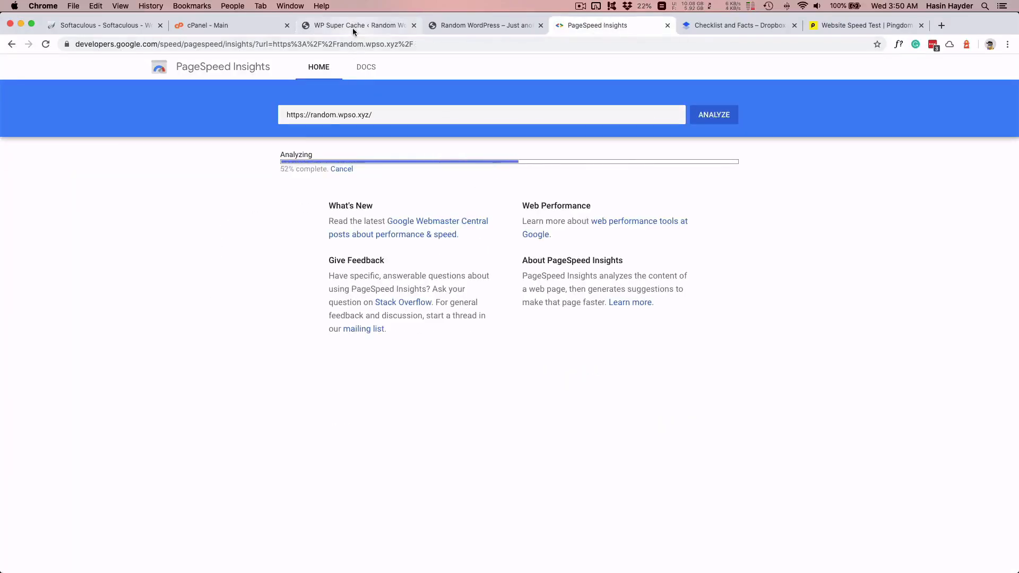
- Open the Fast Velocity Minify status page in a separate browser tab
click(353, 27)
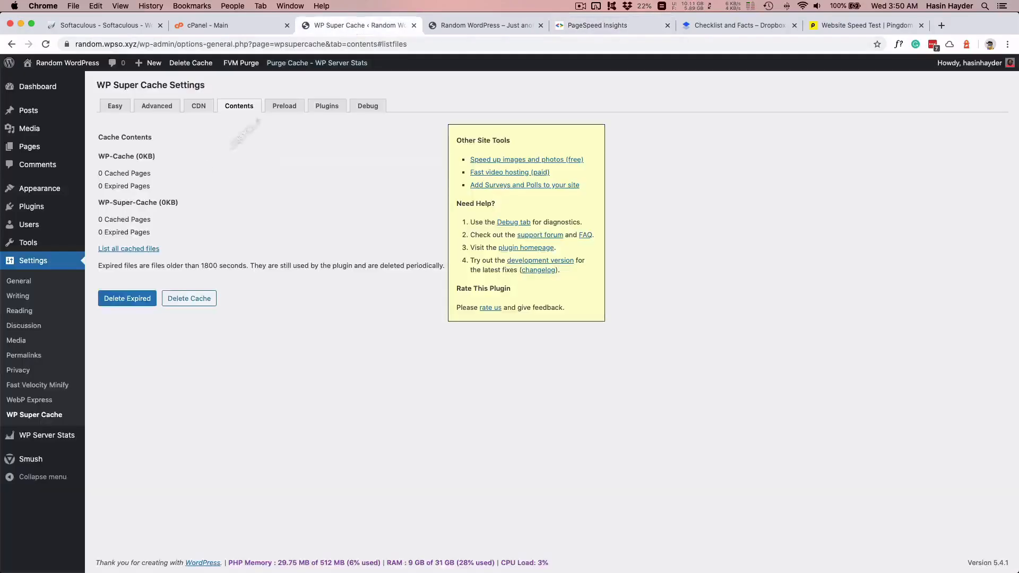
super+click(29, 386)
click(429, 27)
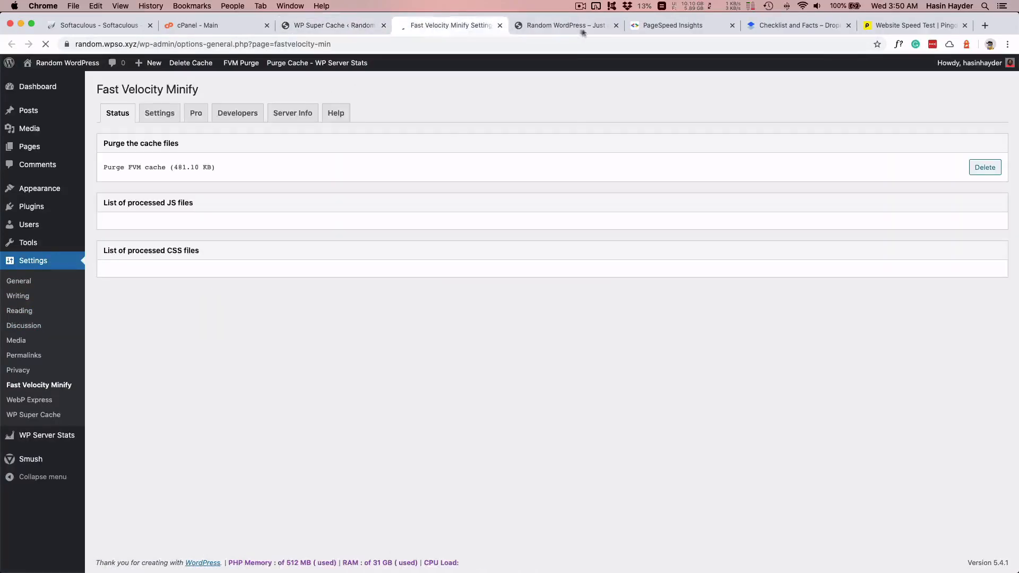
click(882, 29)
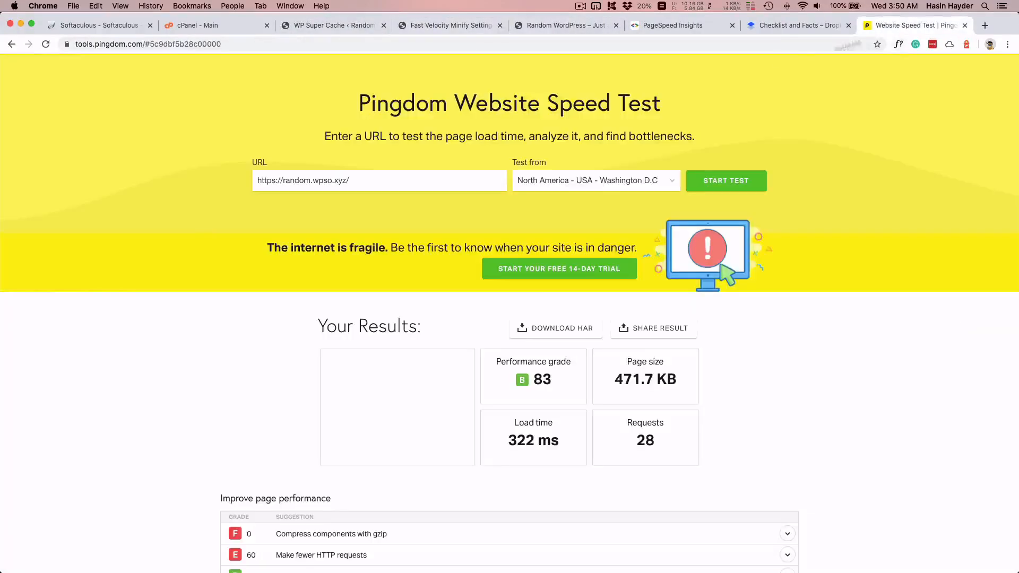
scroll(170, 367, down, 2)
scroll(170, 369, up, 4)
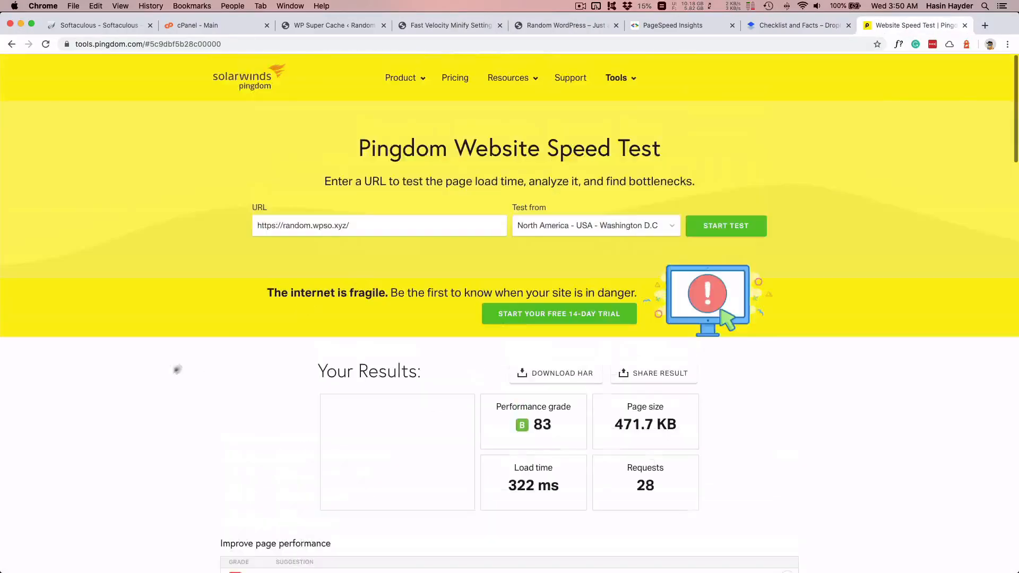
key(Return)
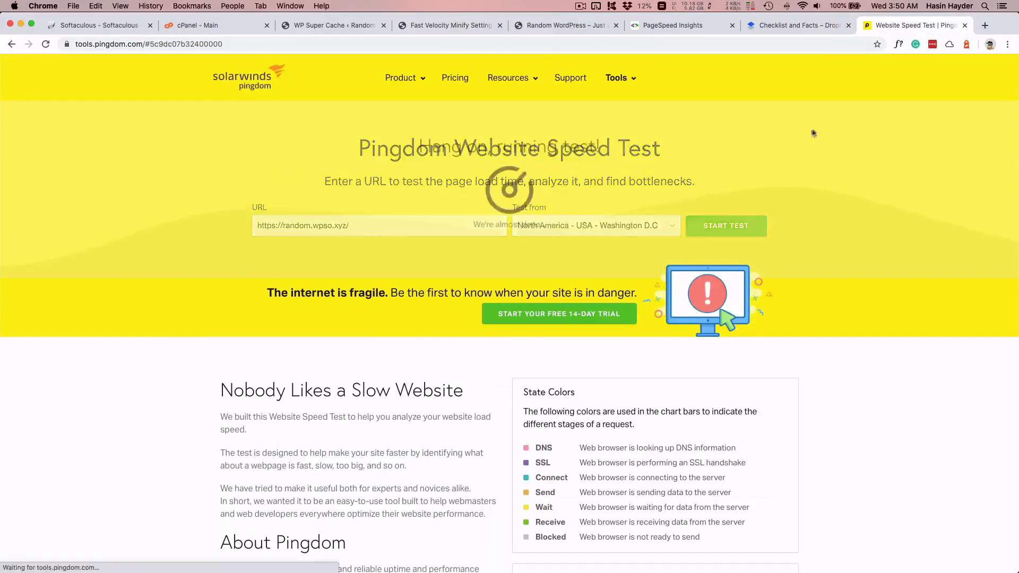
click(658, 25)
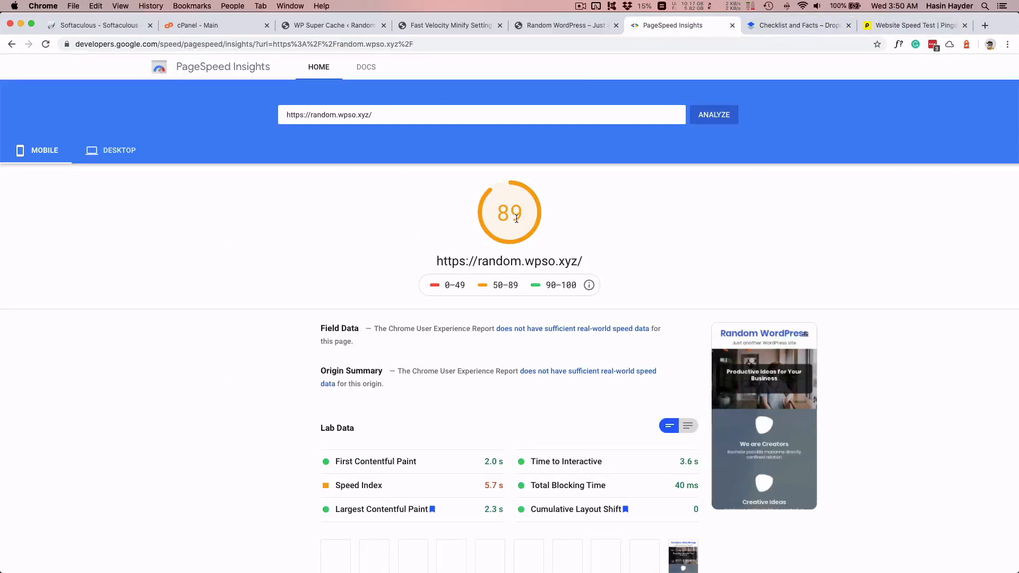
click(129, 156)
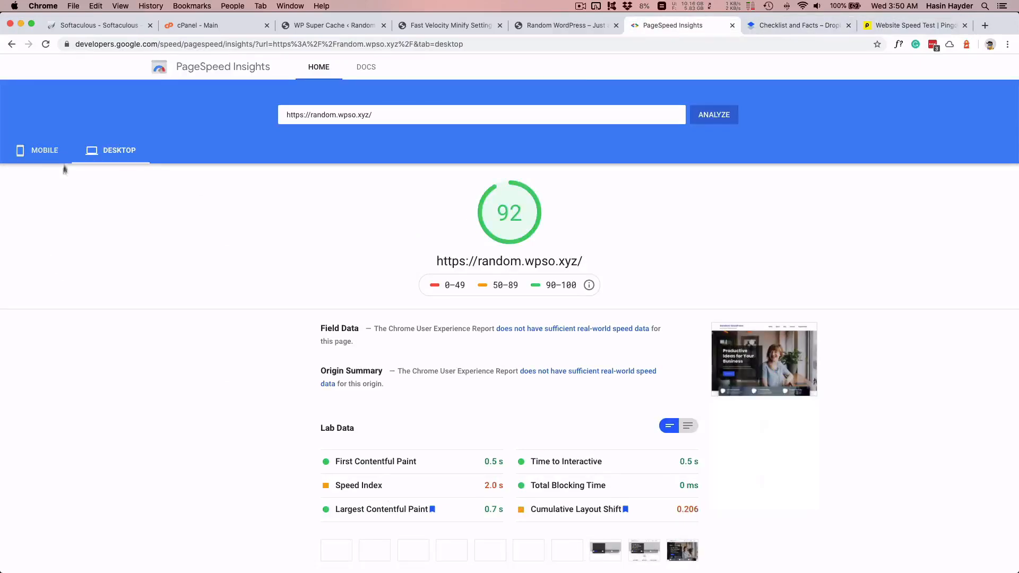
click(711, 119)
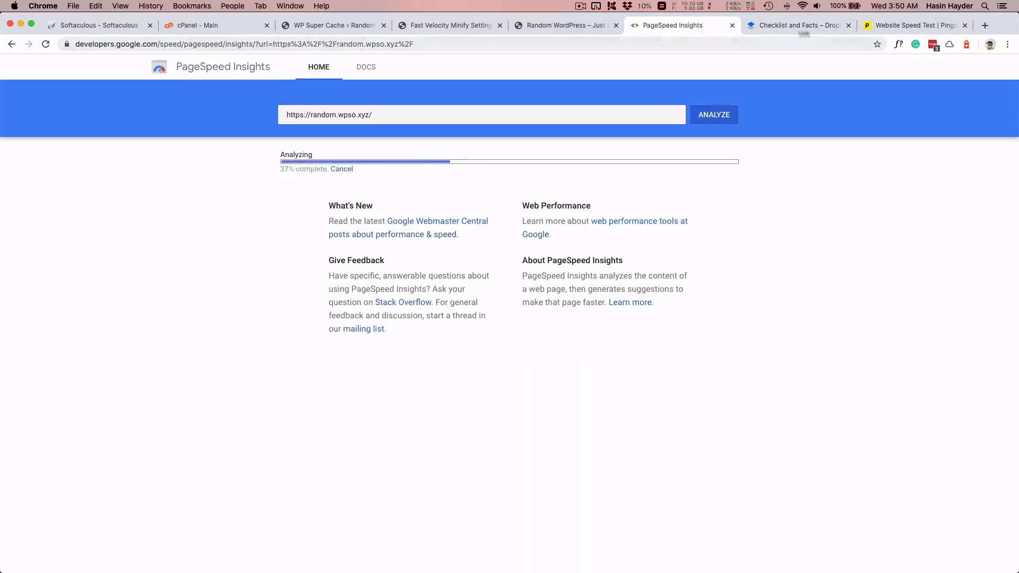
- Record an FVM Recommended row in the Random (cPanel) table of the checklist document with Mobile 88 and Desktop 92
key(ctrl+Tab)
click(507, 398)
text(FVM Recommended)
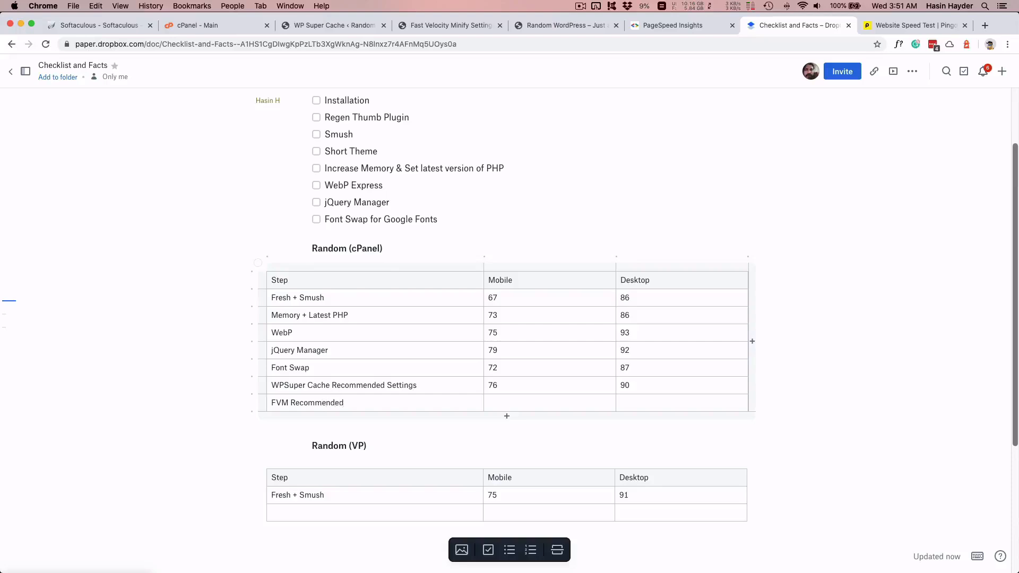
click(564, 407)
text(88)
- Check the new mobile and desktop PageSpeed scores and append /93 and /99 to the matching FVM Recommended cells
click(661, 26)
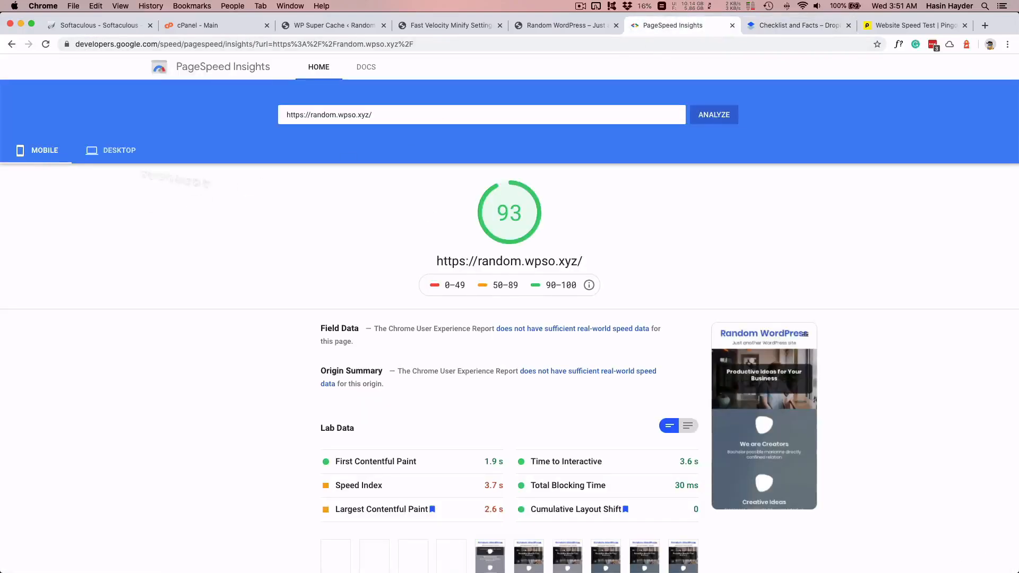
click(120, 153)
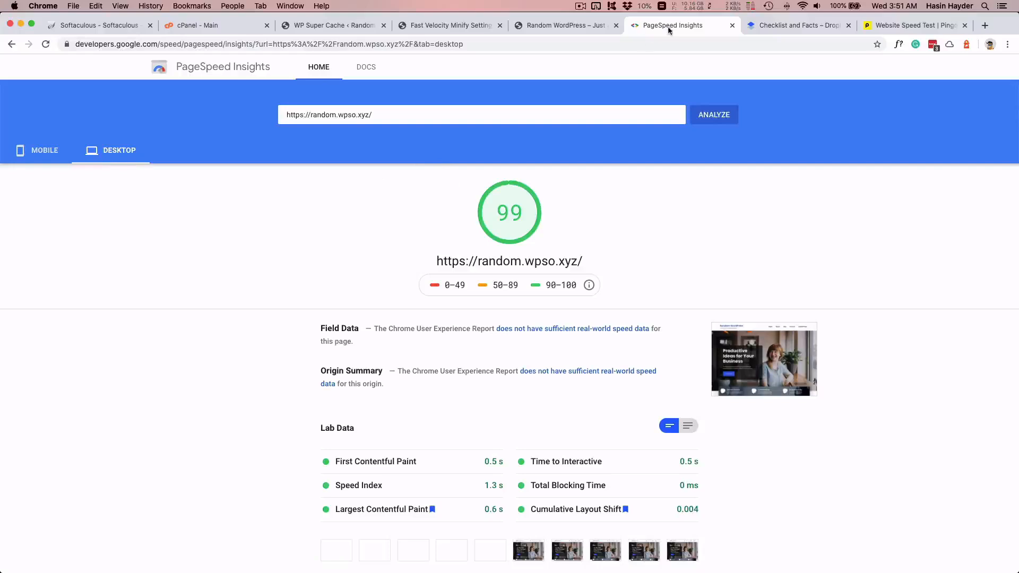
click(773, 24)
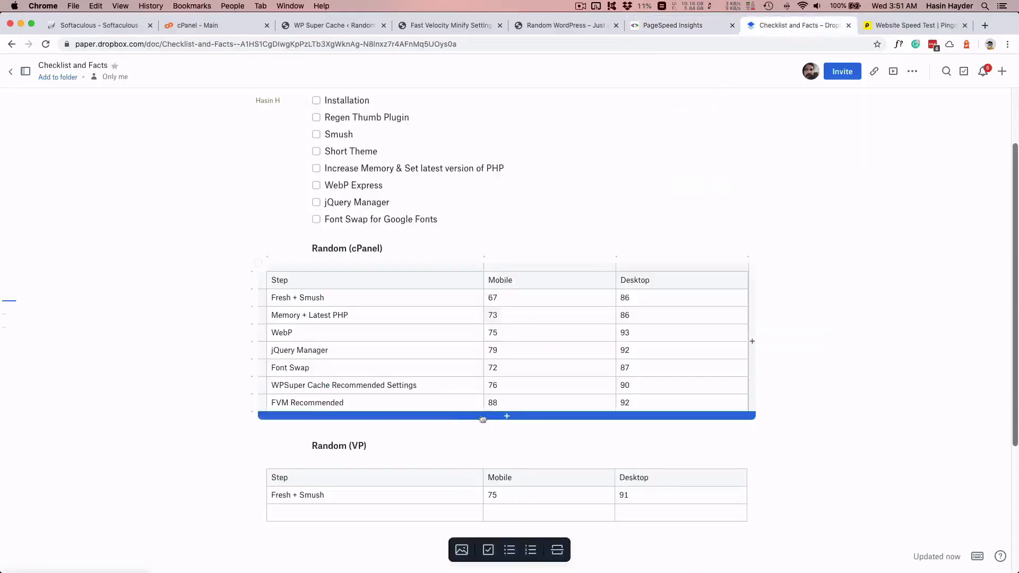
click(516, 400)
text(/93)
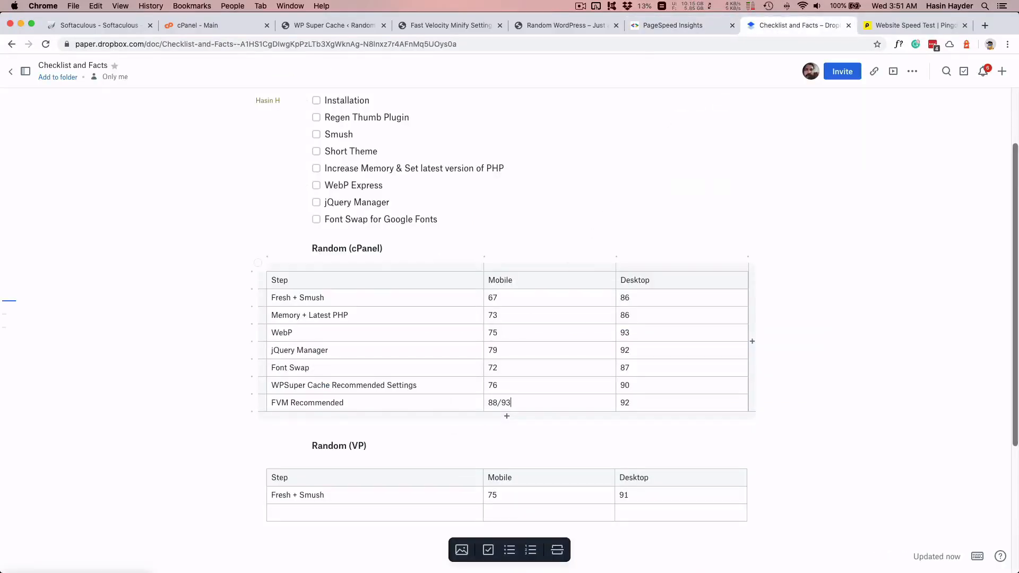
key(Tab)
key(Down)
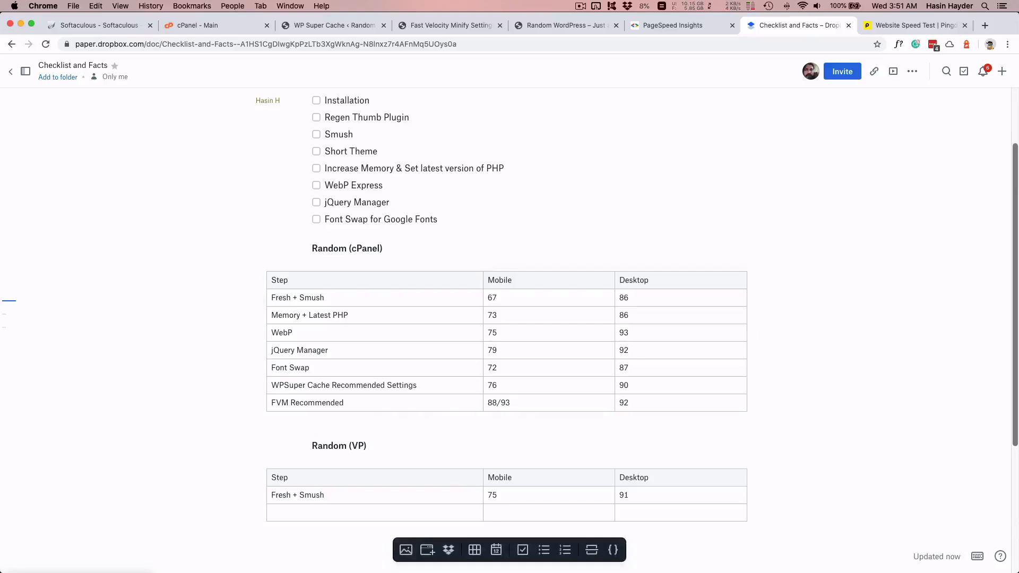
click(647, 403)
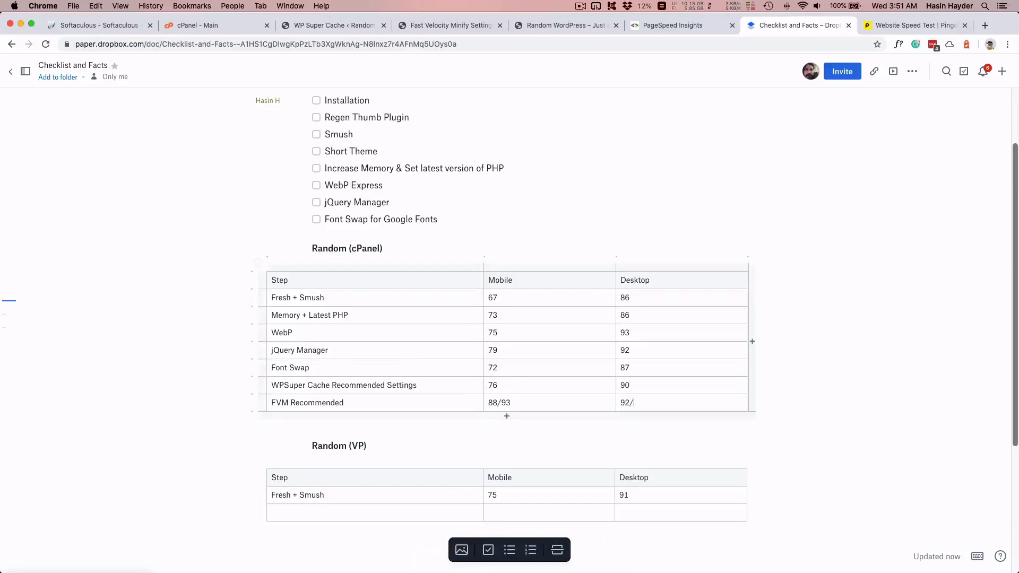
scroll(557, 372, down, 2)
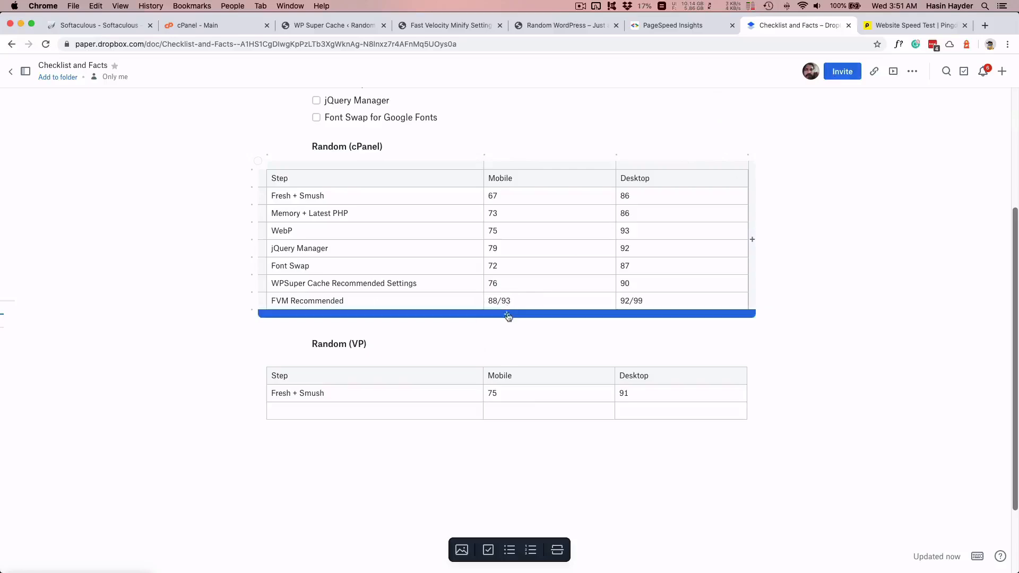
- Review the Pingdom test results, including the performance grade, load time, requests and improvement suggestions
click(926, 25)
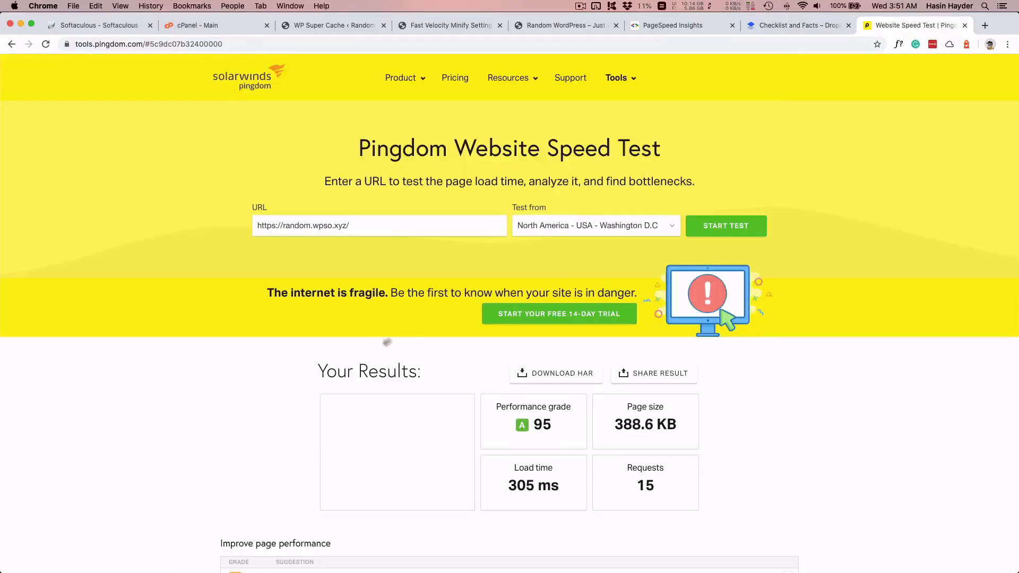
scroll(538, 418, down, 4)
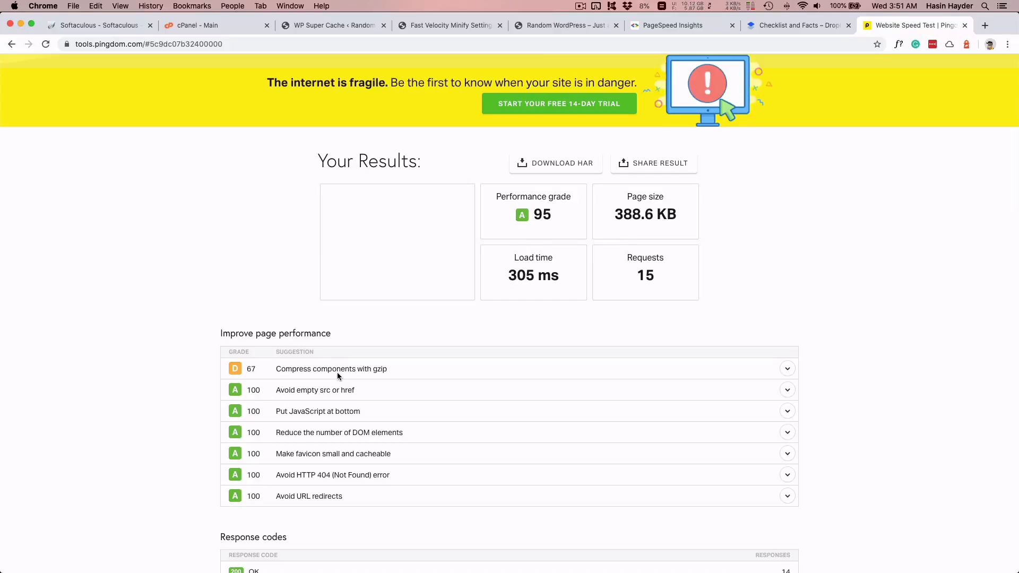
scroll(284, 297, up, 4)
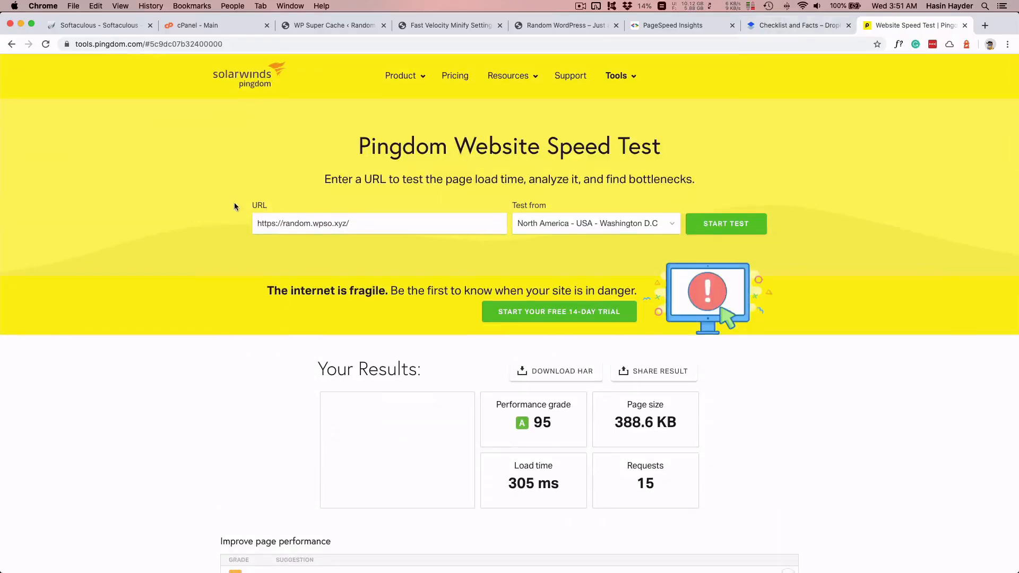
scroll(236, 205, down, 6)
scroll(238, 208, up, 2)
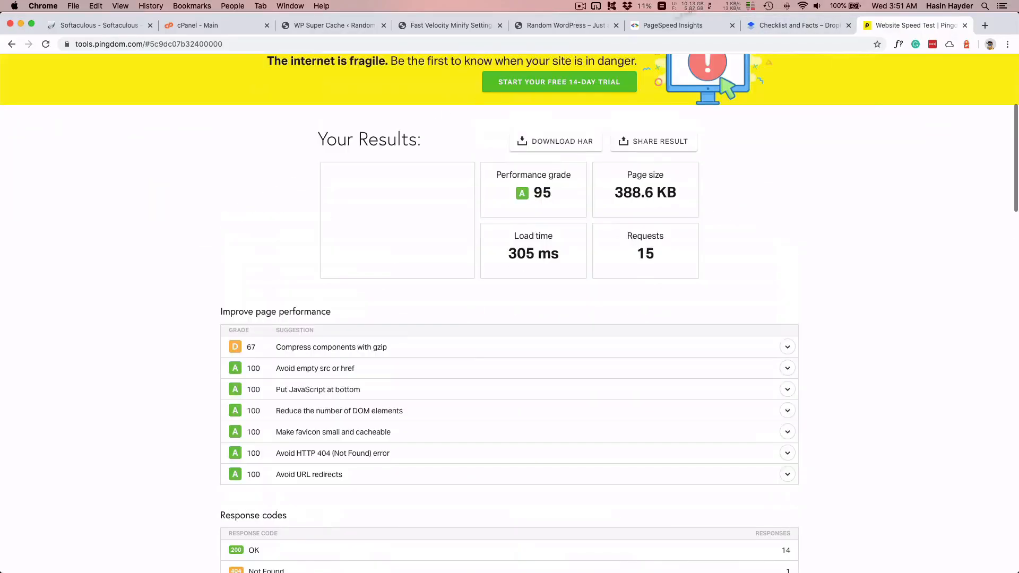
- Examine the desktop PageSpeed opportunities and diagnostics, expanding the details on reducing initial server response time
click(672, 25)
scroll(320, 316, down, 4)
scroll(320, 317, down, 4)
scroll(316, 289, up, 1)
click(430, 239)
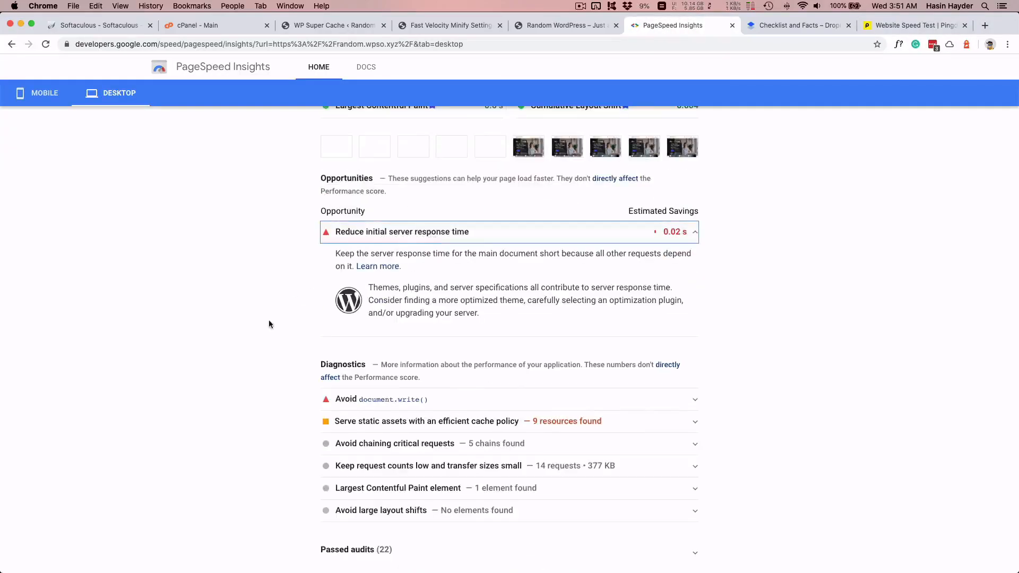
scroll(270, 317, up, 1)
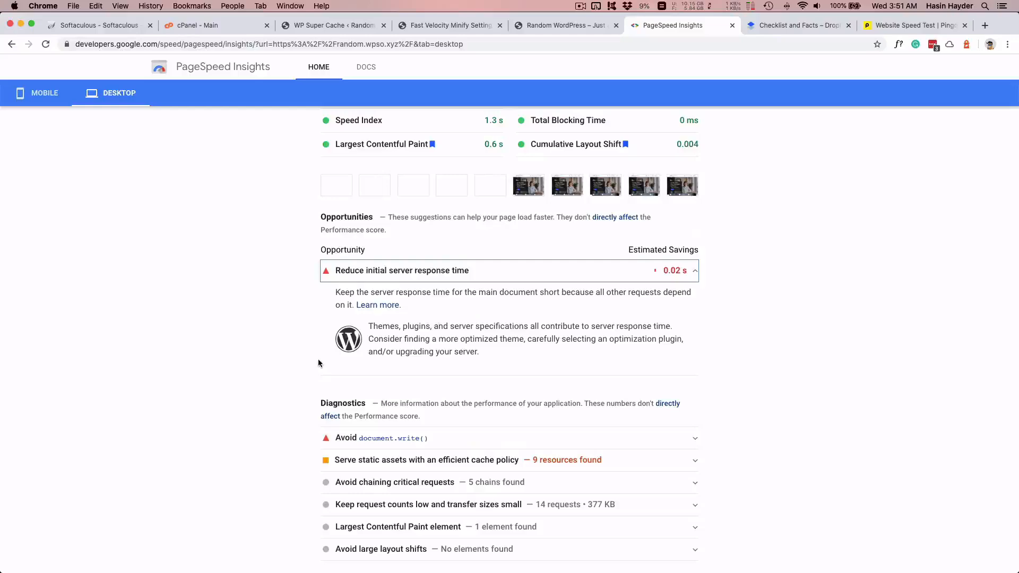
scroll(318, 362, down, 2)
scroll(318, 363, up, 4)
scroll(319, 362, down, 4)
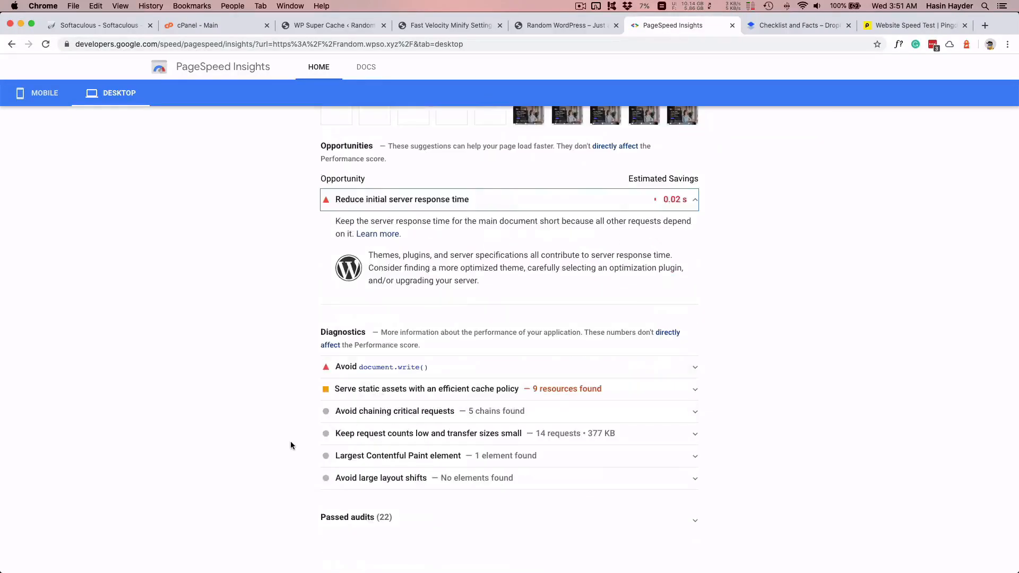
scroll(292, 441, down, 1)
scroll(294, 443, up, 2)
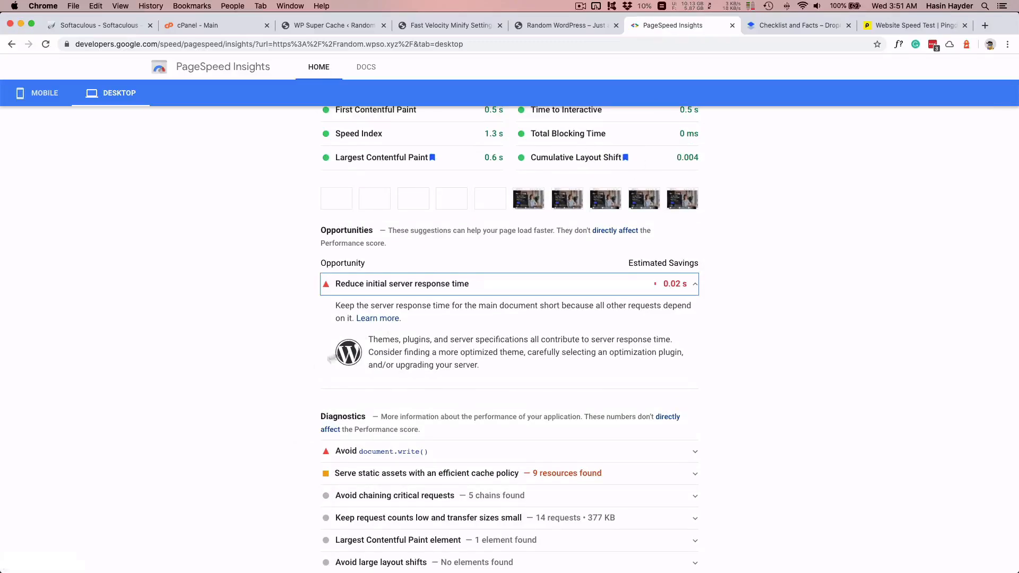
scroll(314, 371, down, 5)
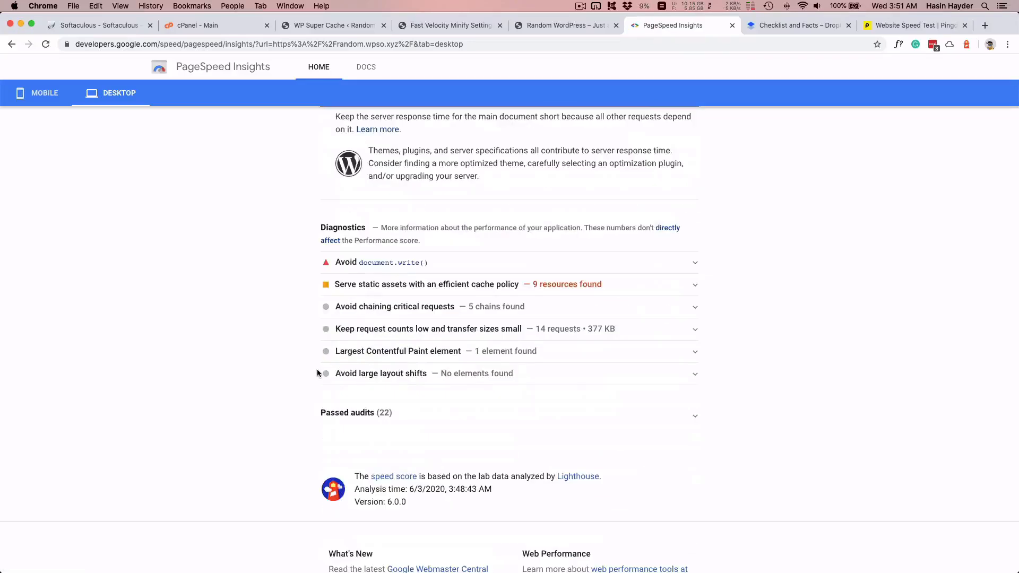
- Expand the Largest Contentful Paint element, view its image short-banner-2.jpg in a separate browser tab, and return to the diagnostics
click(418, 357)
drag(679, 434, 384, 436)
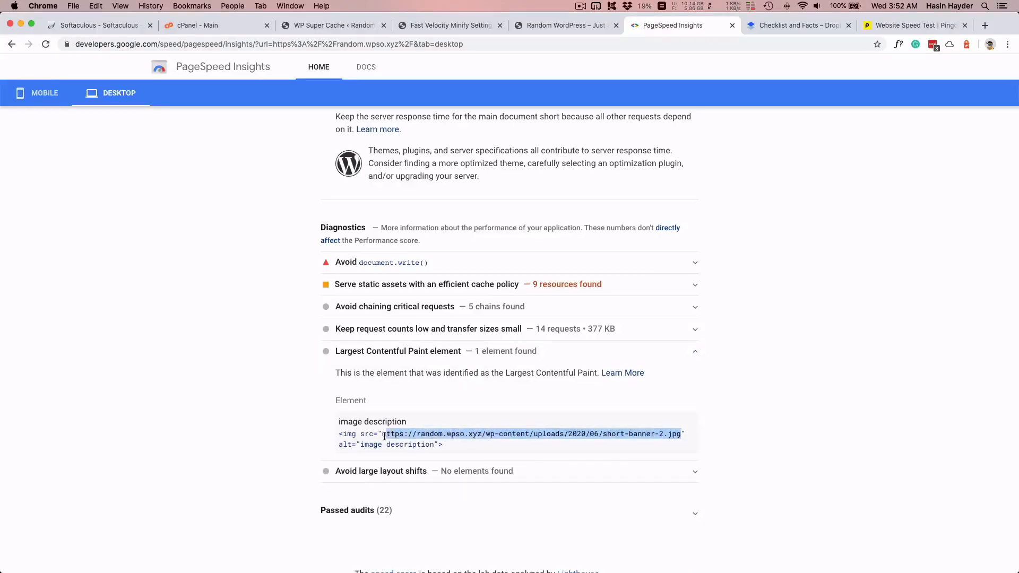
key(super+c)
key(super+t)
key(super+v)
key(Return)
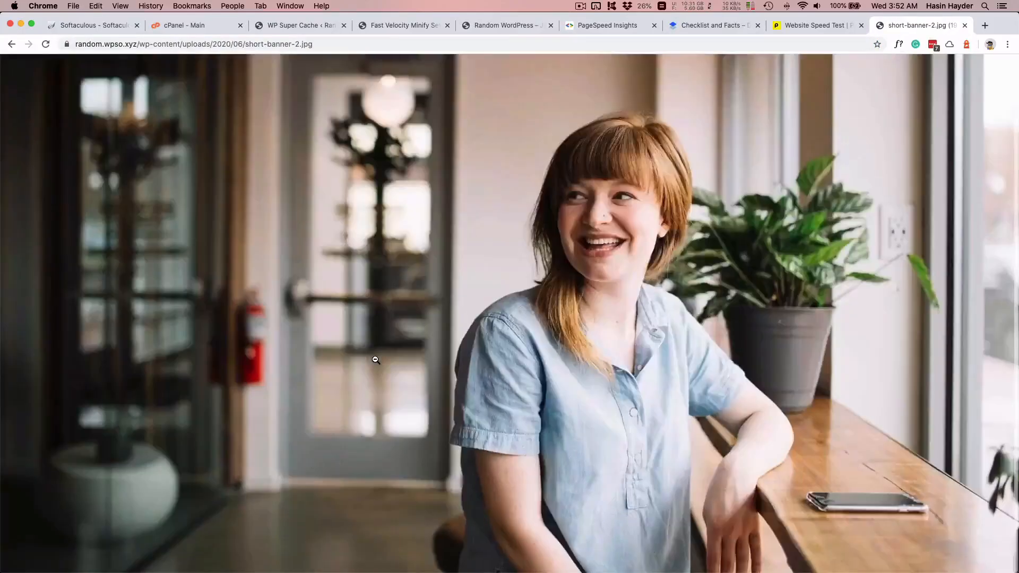
click(376, 360)
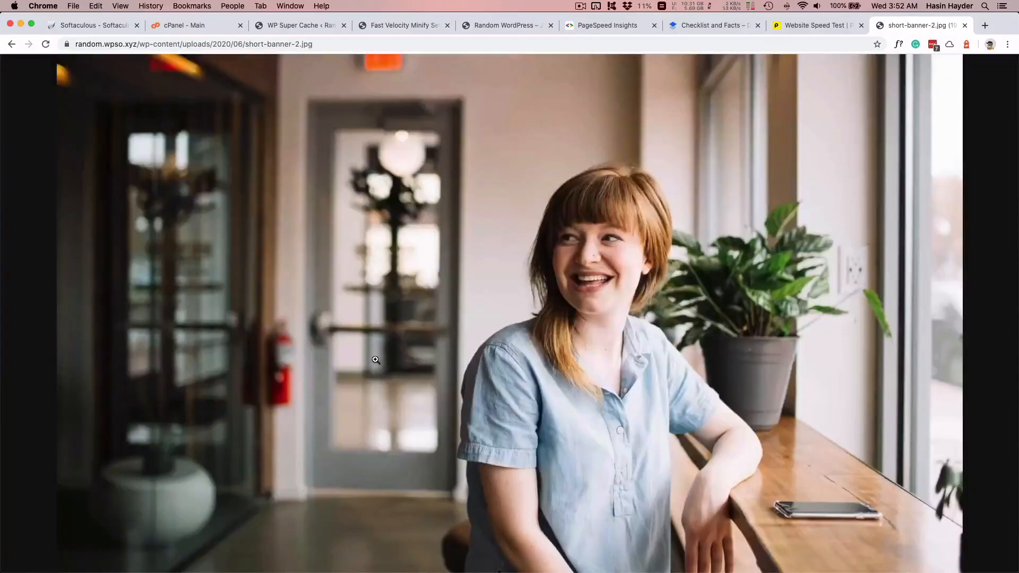
key(super+w)
click(219, 421)
scroll(221, 419, down, 2)
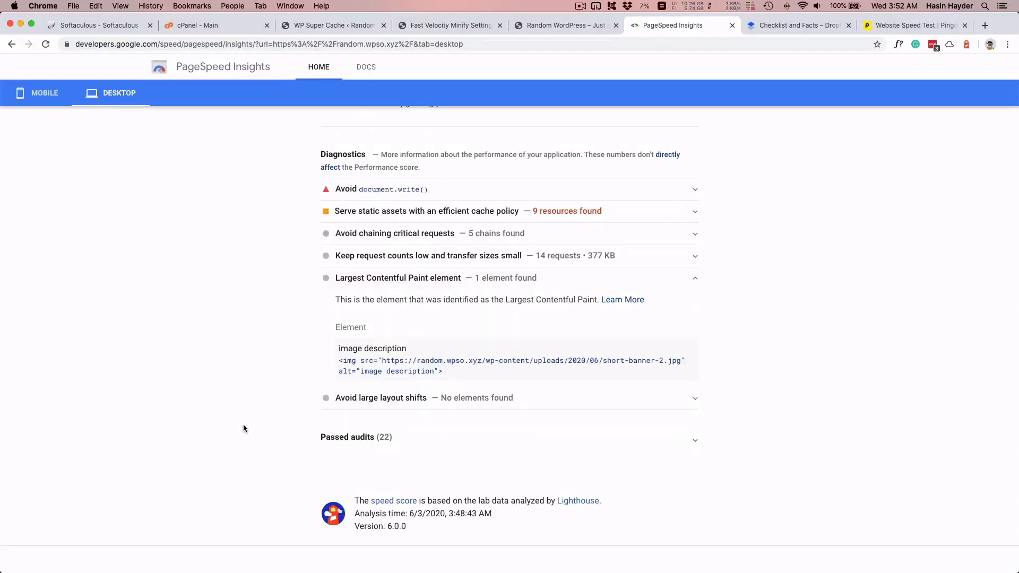
scroll(248, 428, down, 1)
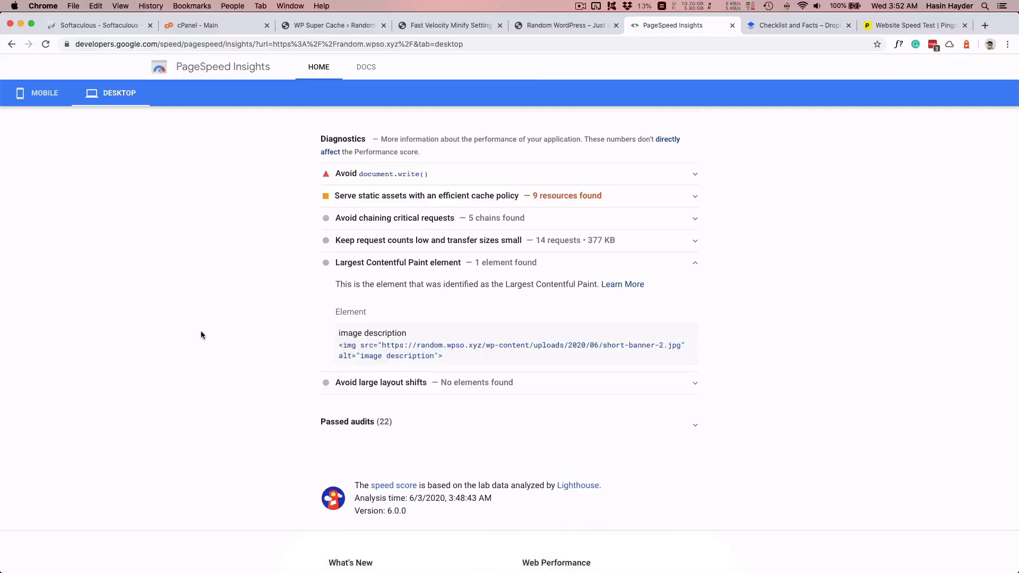
- Reload random.wpso.xyz in the incognito window, inspect its JavaScript console for errors, and close the developer tools
key(super+grave)
click(46, 44)
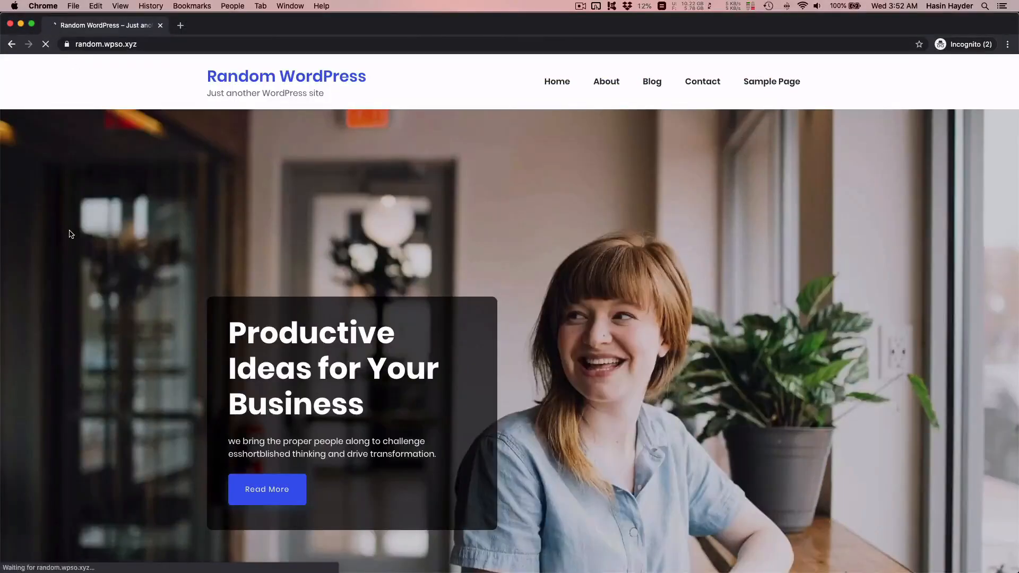
key(super+alt+j)
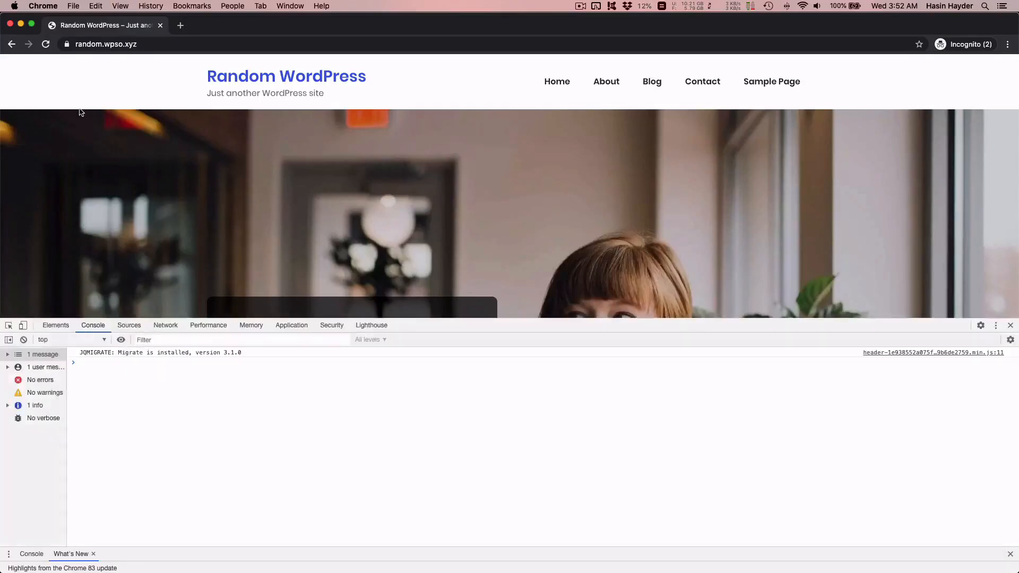
click(45, 44)
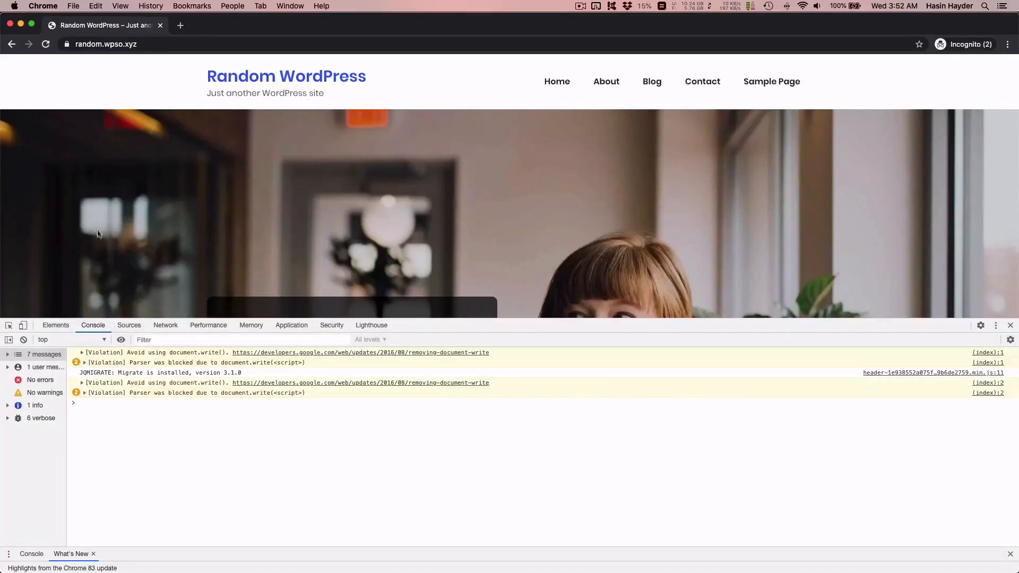
click(46, 44)
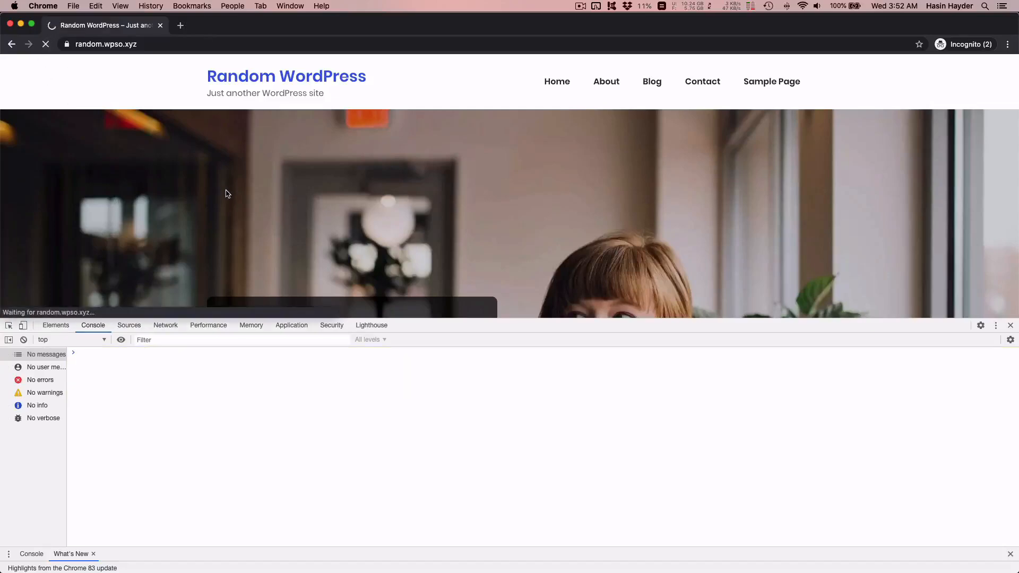
click(1009, 326)
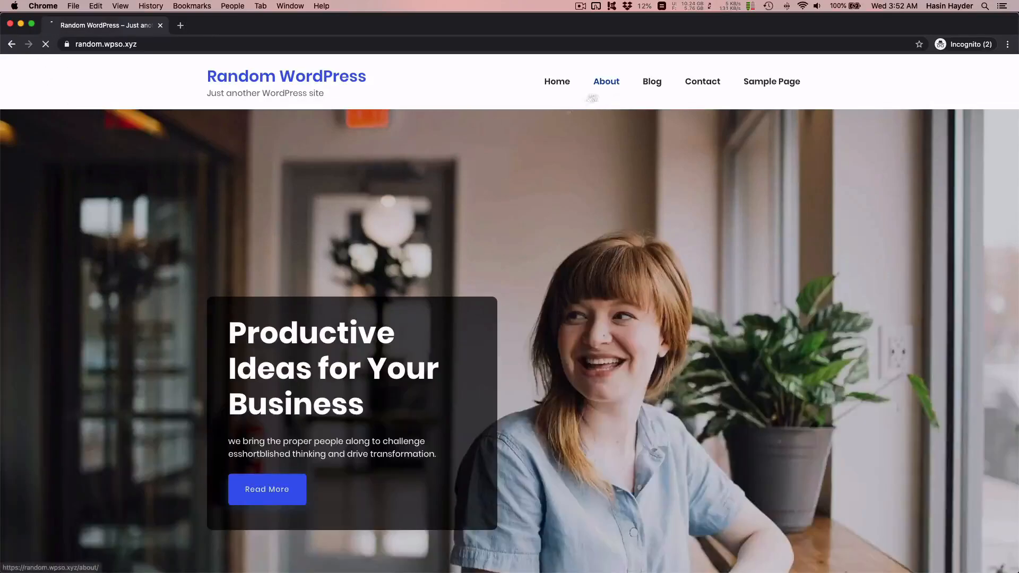
- Visit the site's About, Contact and Sample Page pages in the incognito window, and return to Home
click(606, 88)
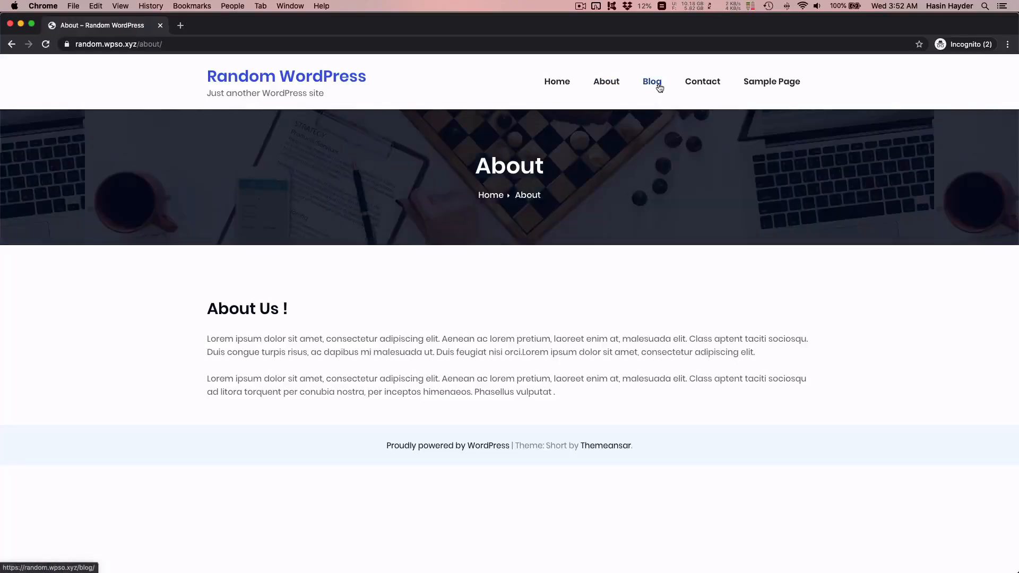
click(696, 82)
click(763, 86)
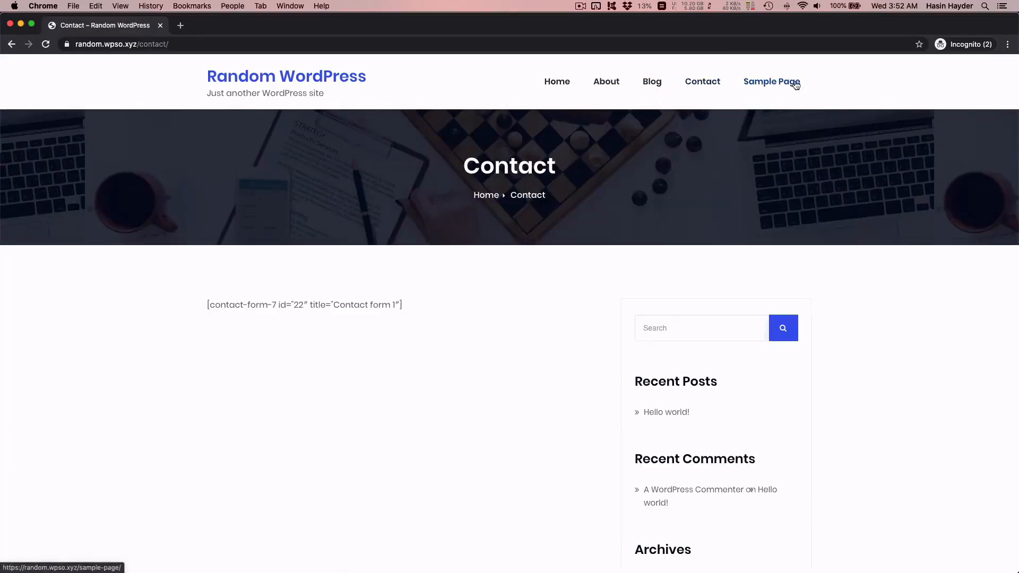
click(558, 85)
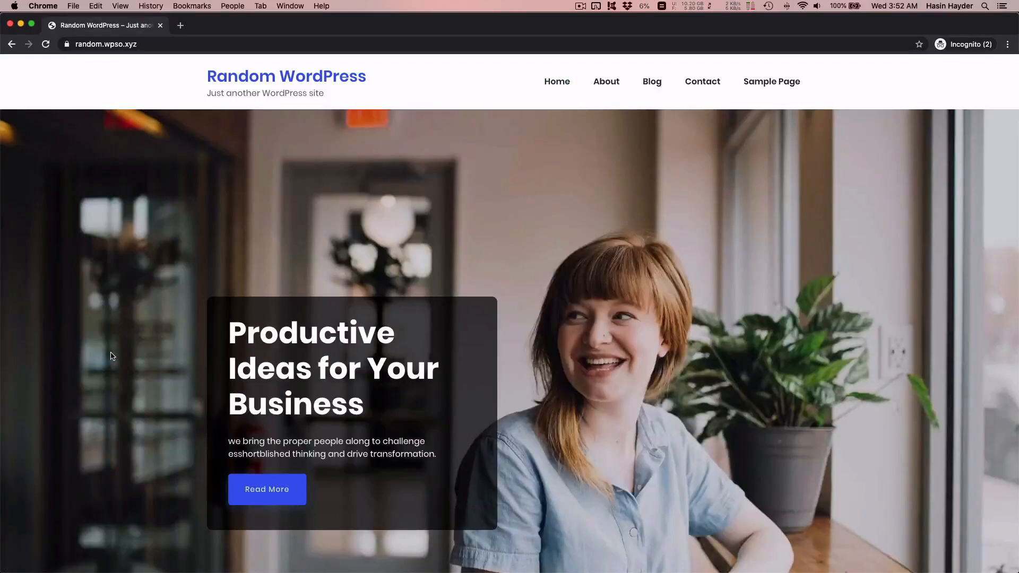
- Enable Dequeue all CSS files in Fast Velocity Minify's developer options and save the changes
key(super+grave)
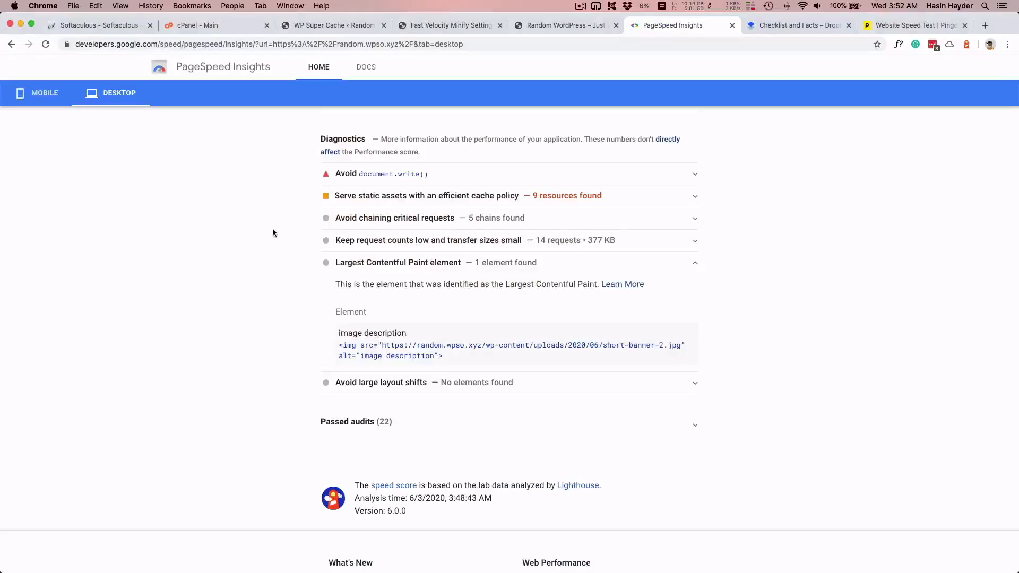
scroll(272, 228, up, 15)
click(555, 25)
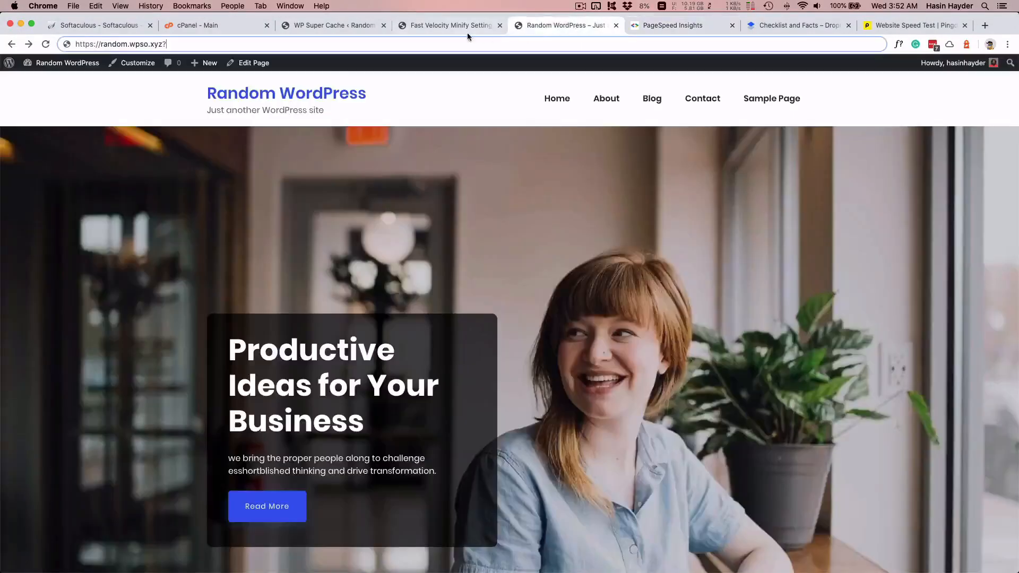
click(466, 28)
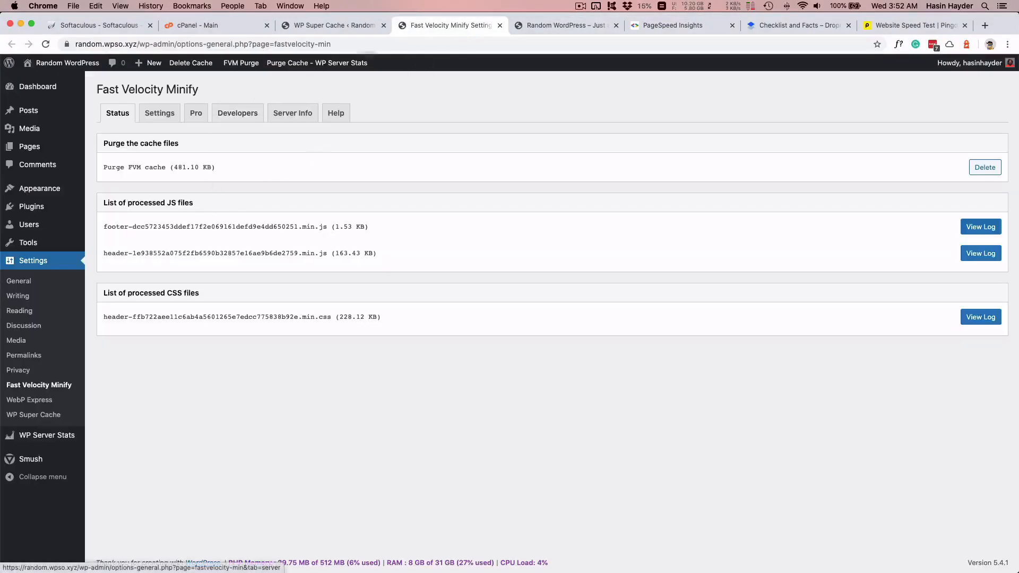
click(237, 112)
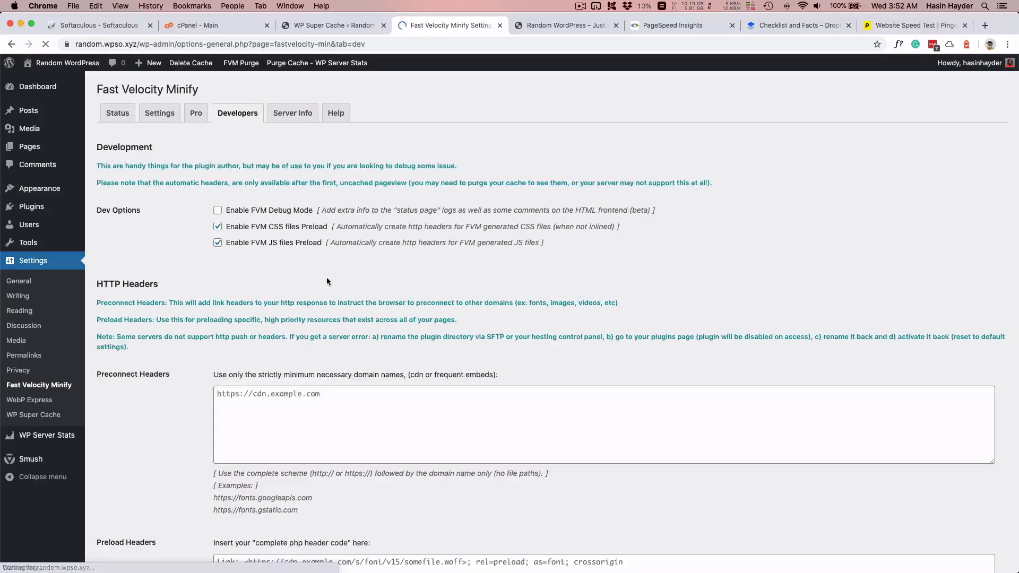
scroll(326, 281, down, 15)
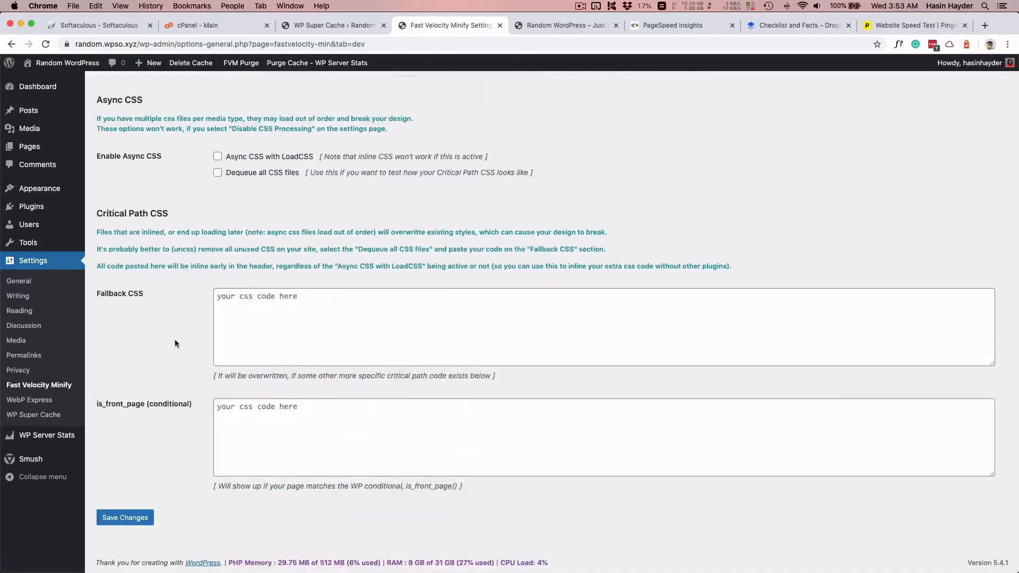
scroll(175, 339, up, 4)
scroll(175, 339, down, 2)
click(217, 279)
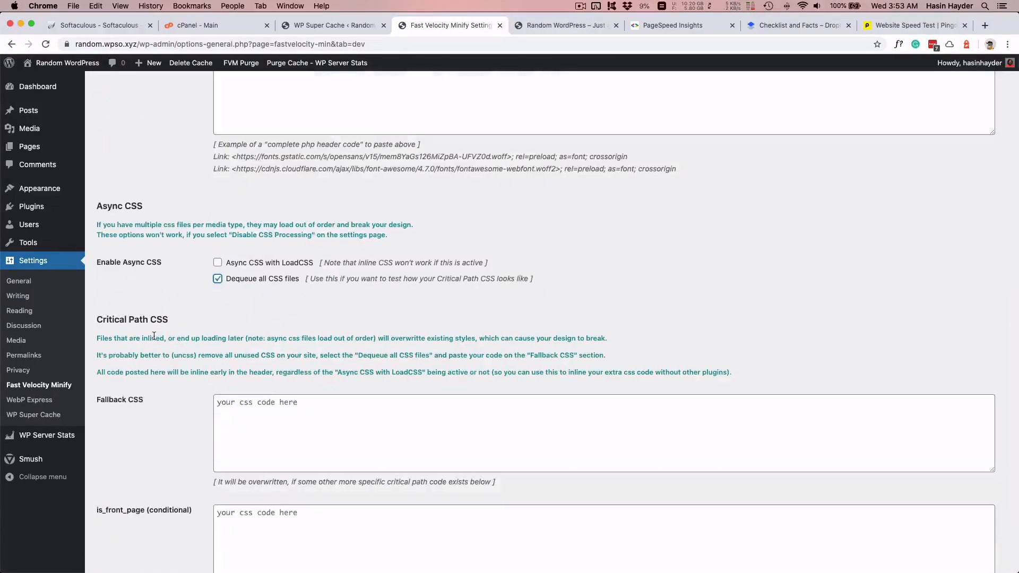
scroll(157, 329, down, 2)
click(127, 517)
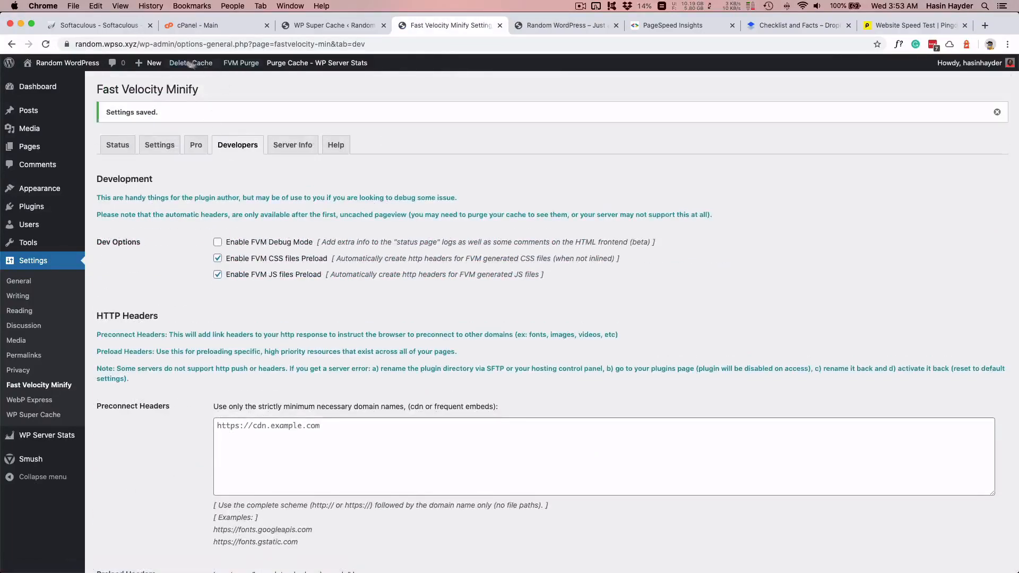
- Purge the Fast Velocity Minify cache and delete the WP Super Cache contents
click(224, 65)
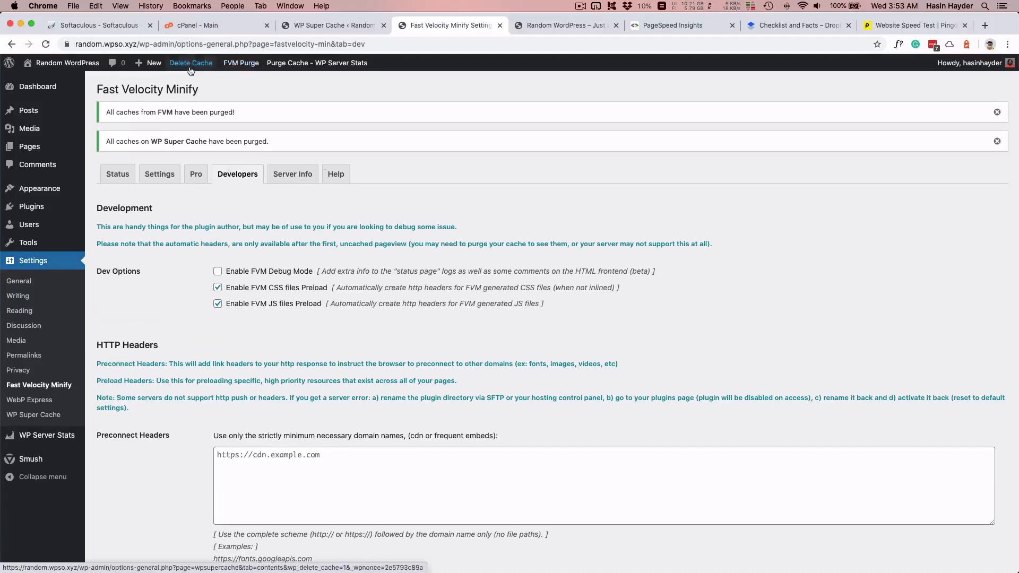
click(190, 63)
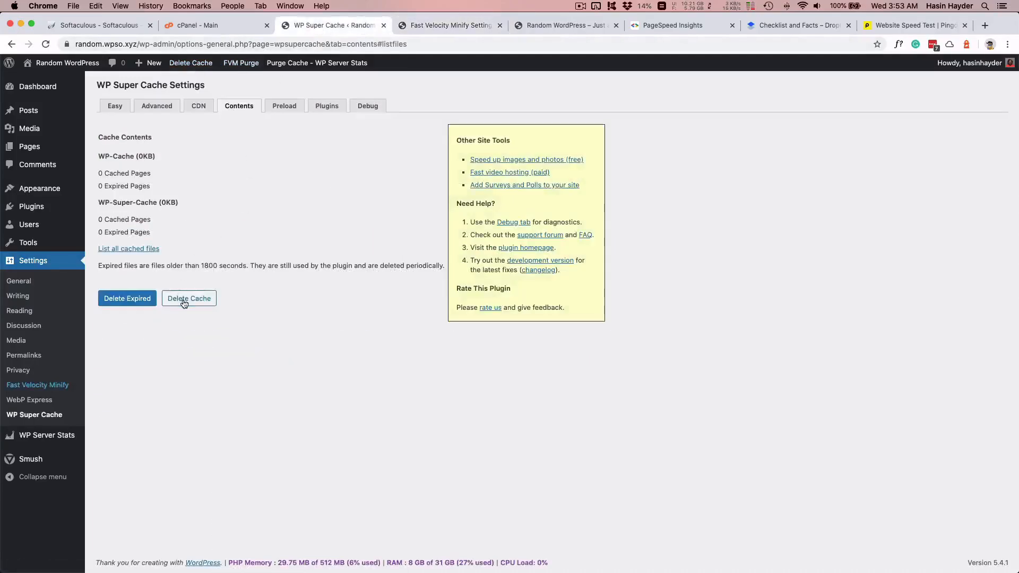
click(183, 298)
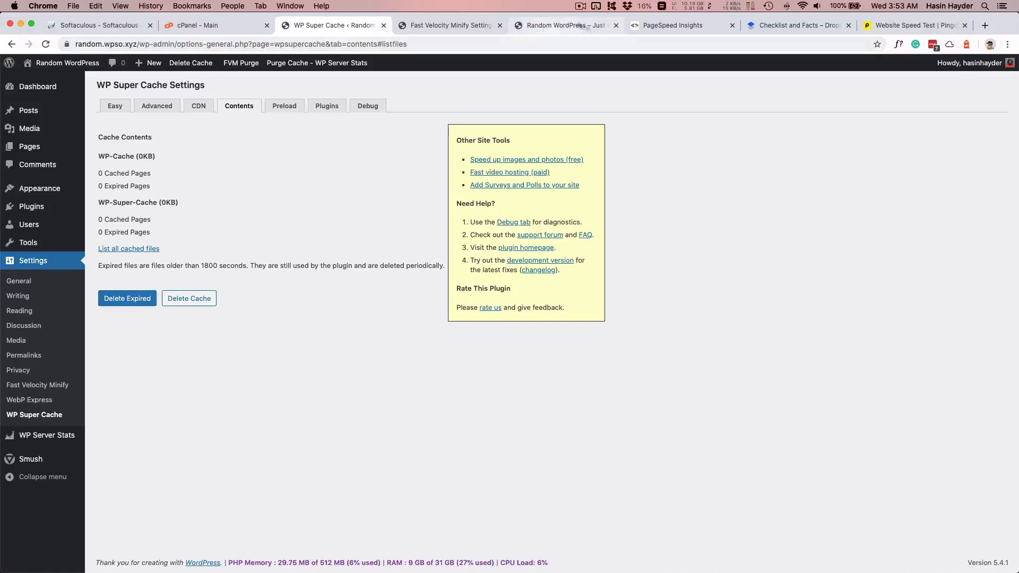
click(661, 26)
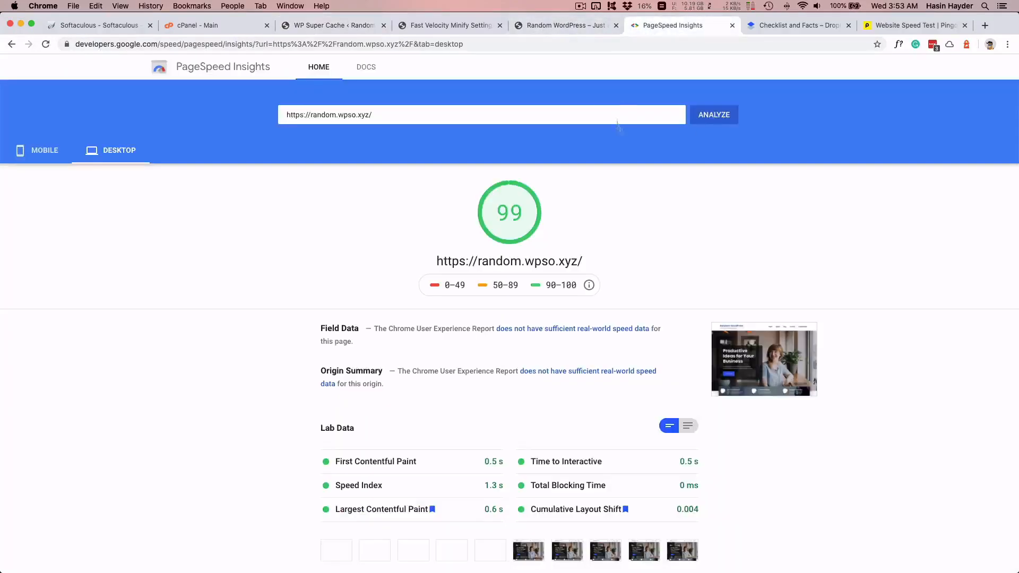
click(702, 116)
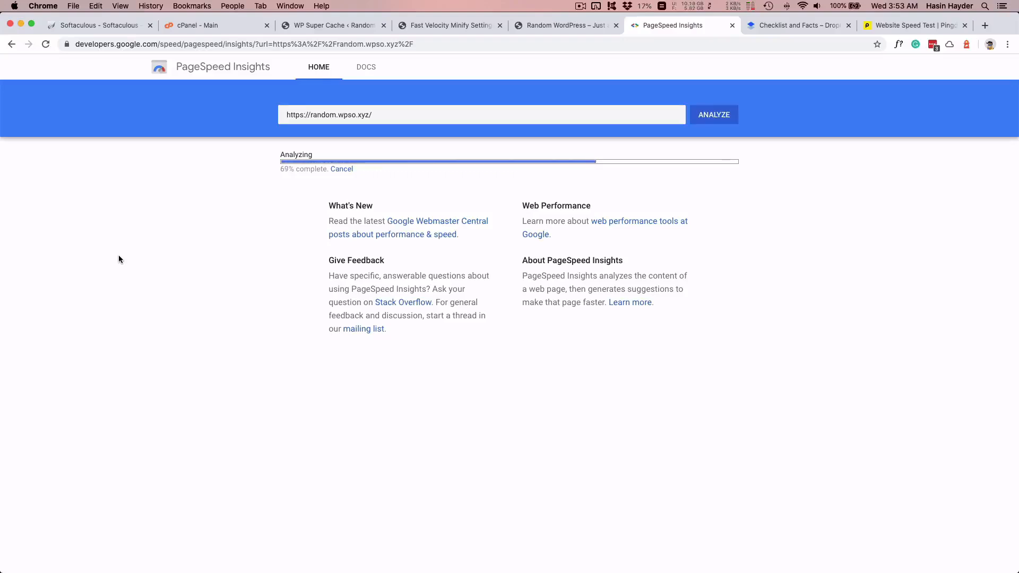
click(125, 153)
scroll(257, 286, down, 5)
scroll(257, 287, up, 5)
click(726, 121)
- Reload random.wpso.xyz in the incognito window and examine the home page layout with all CSS files dequeued
key(super+grave)
click(45, 44)
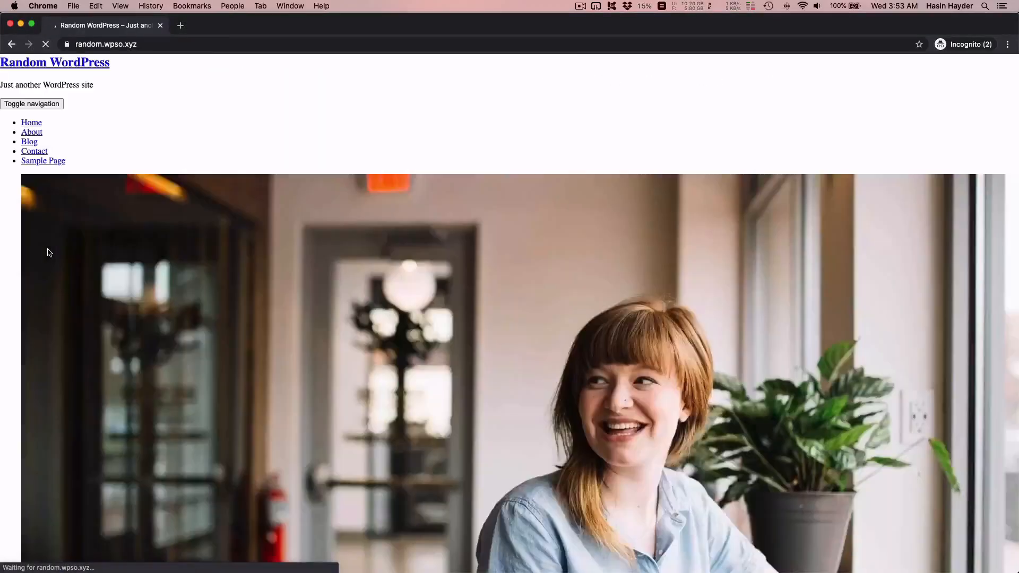
scroll(51, 252, down, 15)
scroll(50, 253, down, 5)
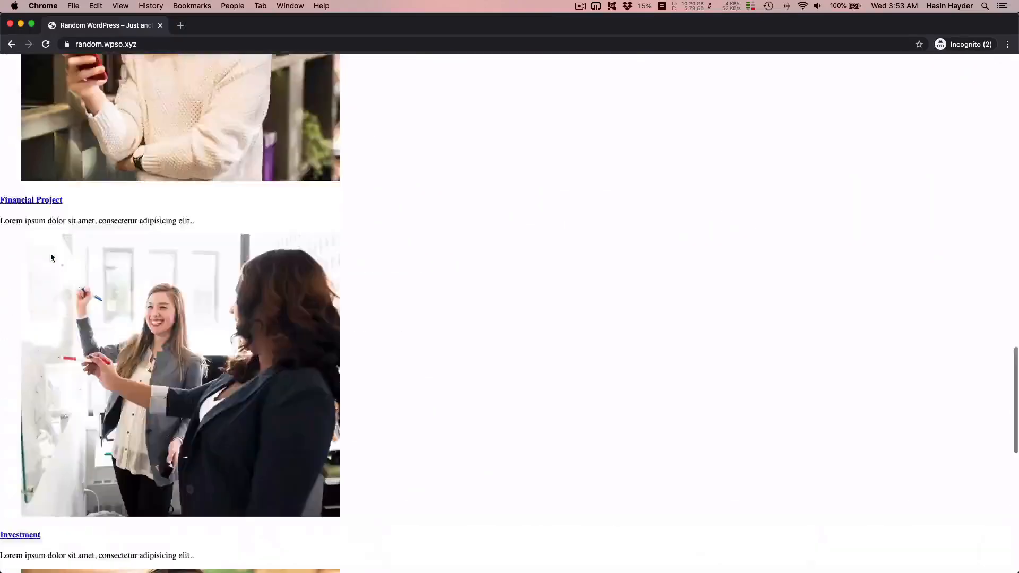
scroll(50, 291, up, 20)
- Compare the desktop and mobile PageSpeed scores from the repeated analysis in the main browser window
key(super+grave)
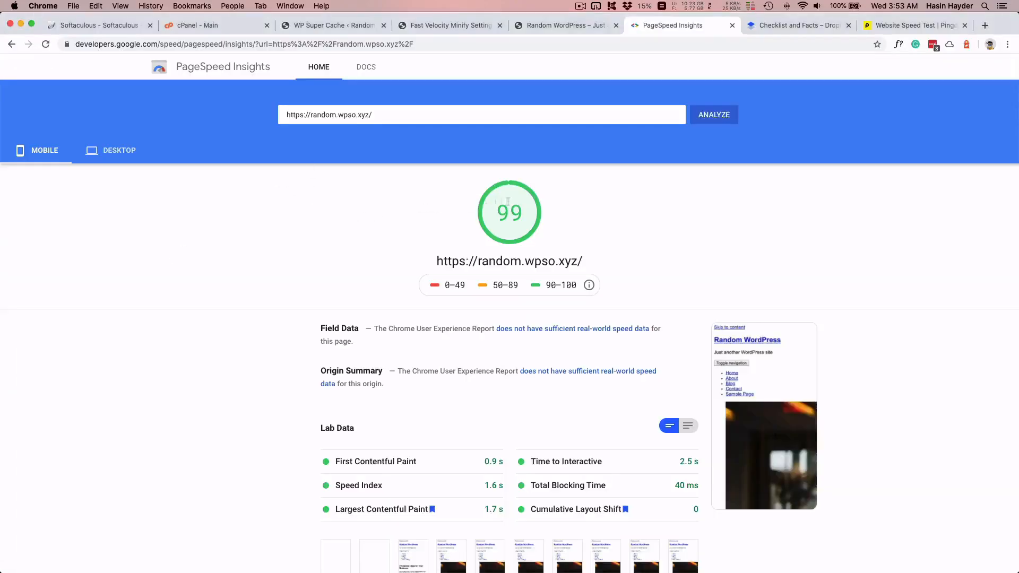
click(111, 152)
click(37, 154)
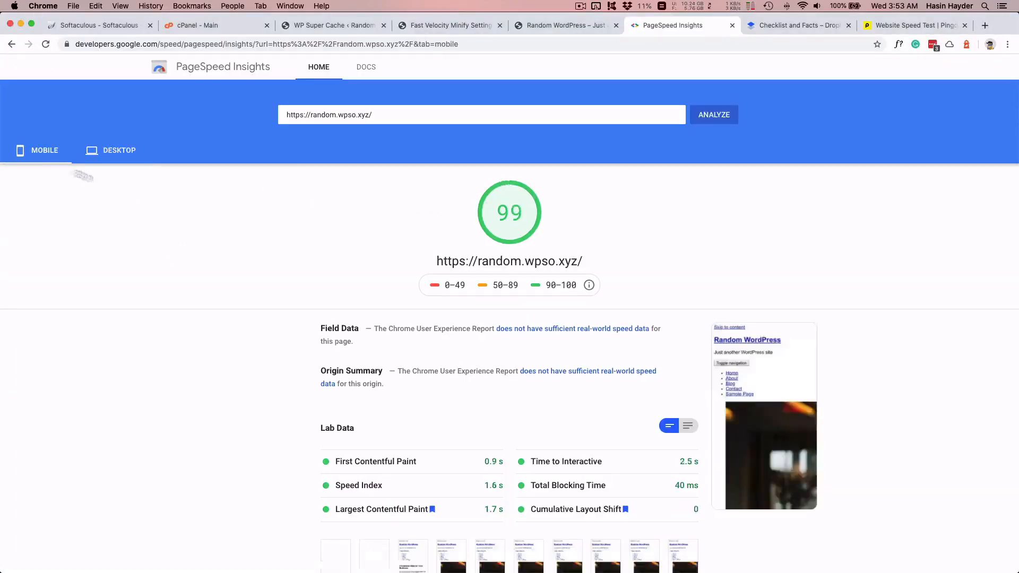
- Disable Dequeue all CSS files in Fast Velocity Minify's developer options and save the changes
click(542, 26)
click(428, 26)
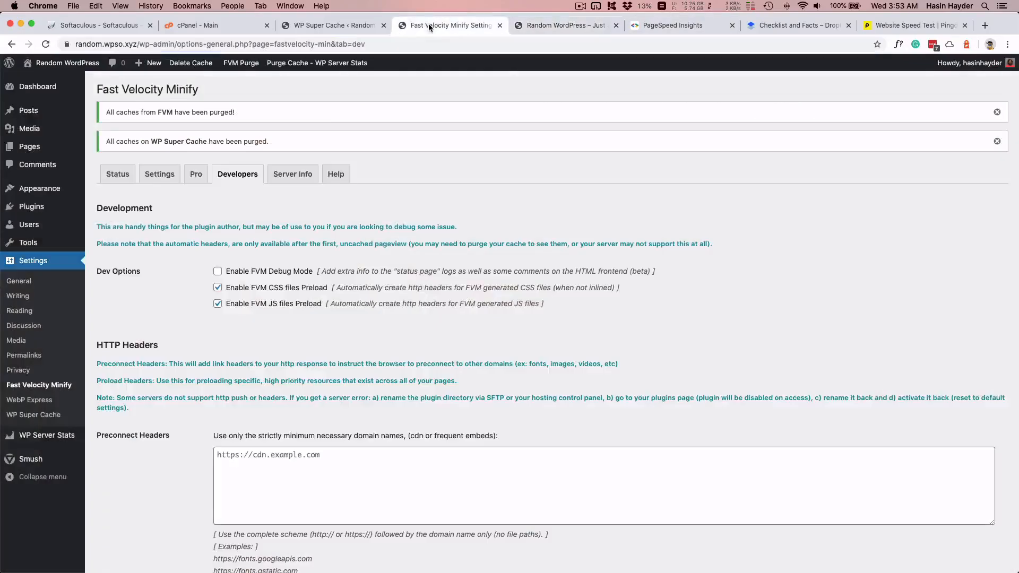
scroll(241, 320, down, 10)
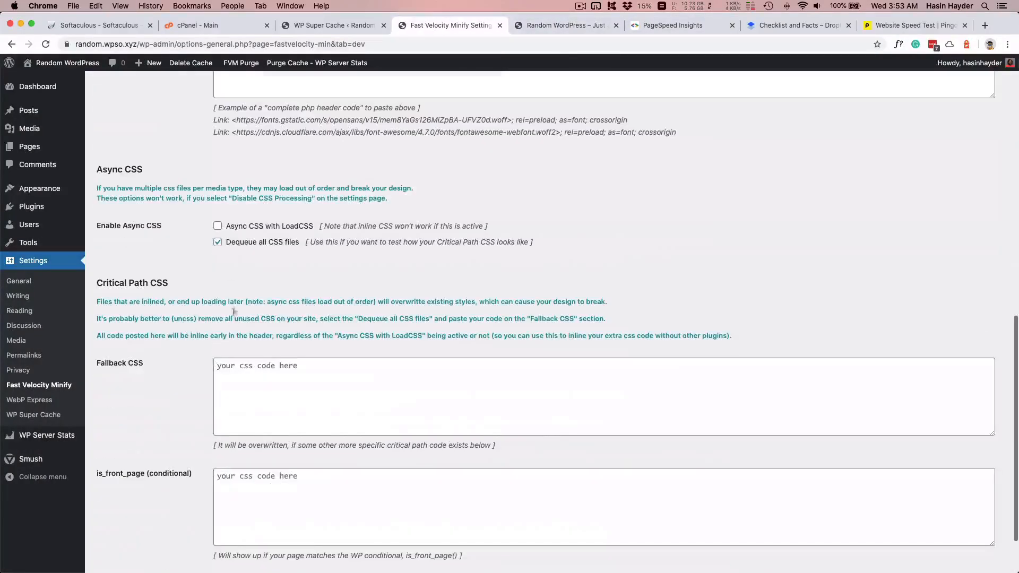
click(218, 242)
scroll(158, 359, down, 3)
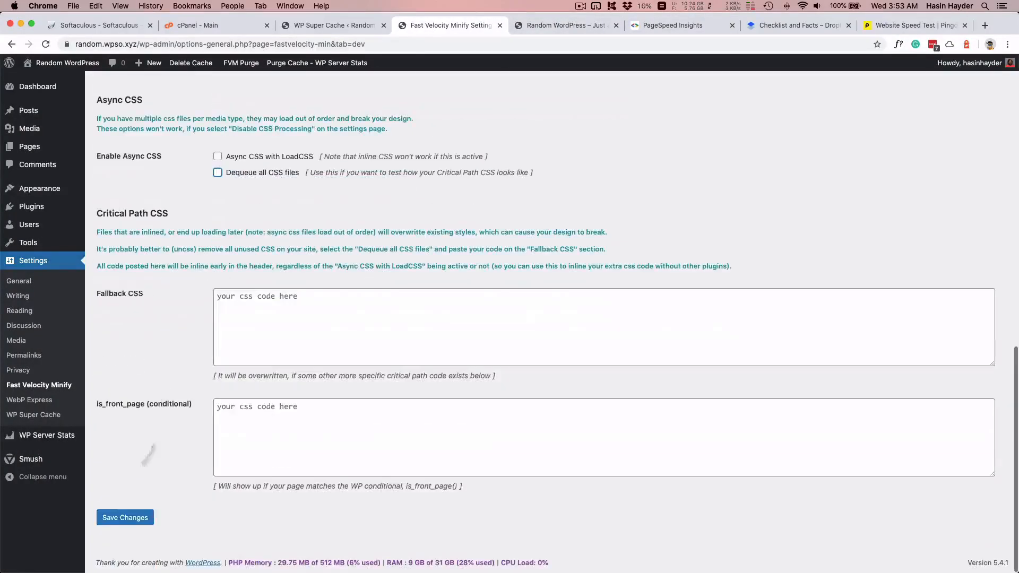
click(128, 525)
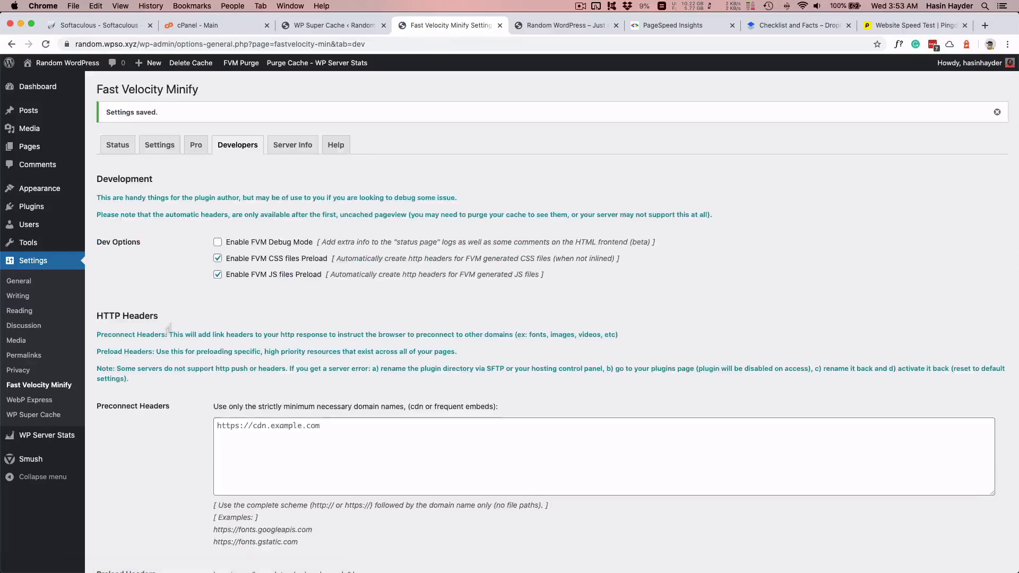
- Purge the Fast Velocity Minify cache, and delete the WP Super Cache contents from its own settings page as well
click(242, 64)
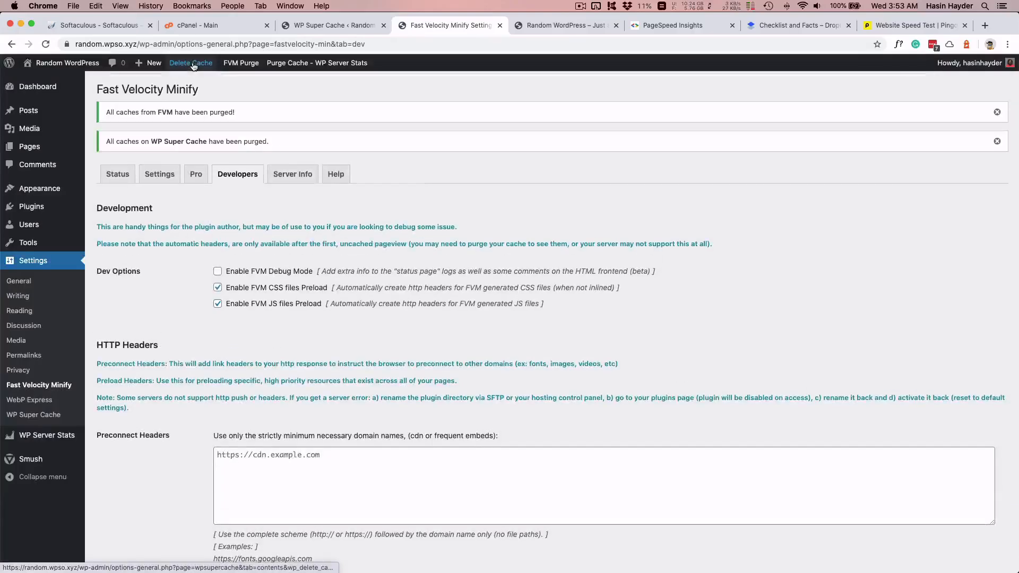
click(191, 64)
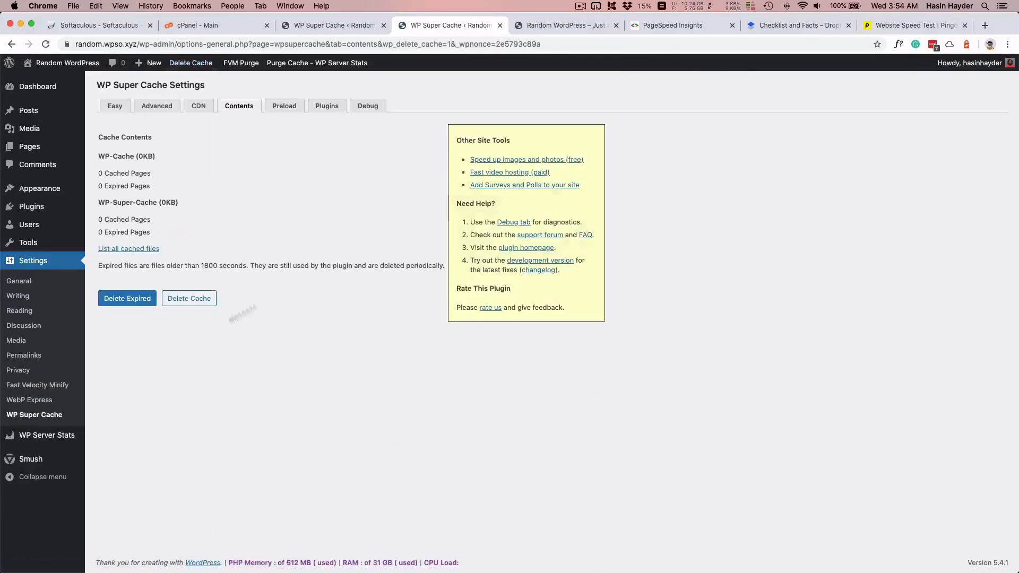
click(12, 46)
click(327, 26)
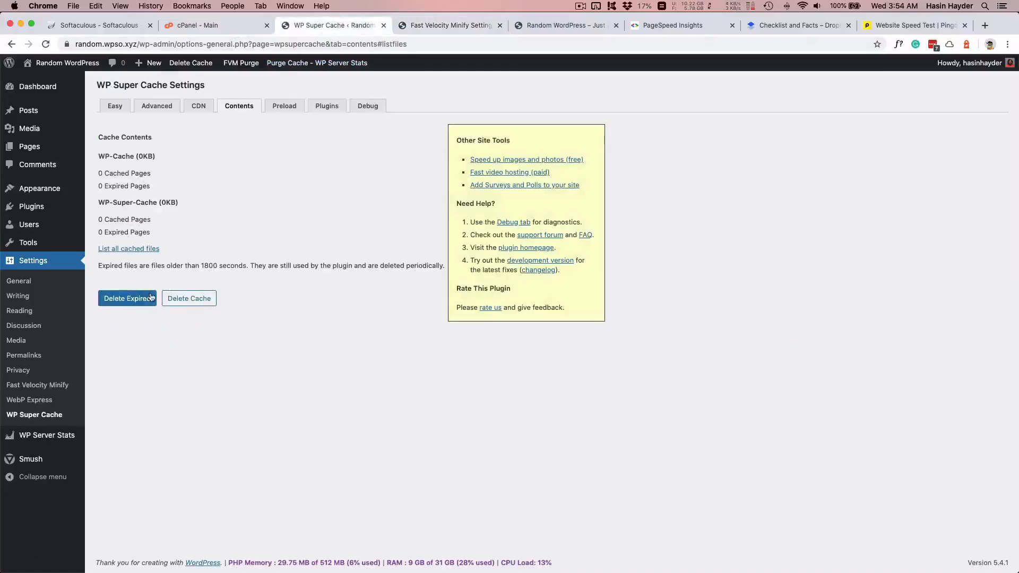
click(193, 300)
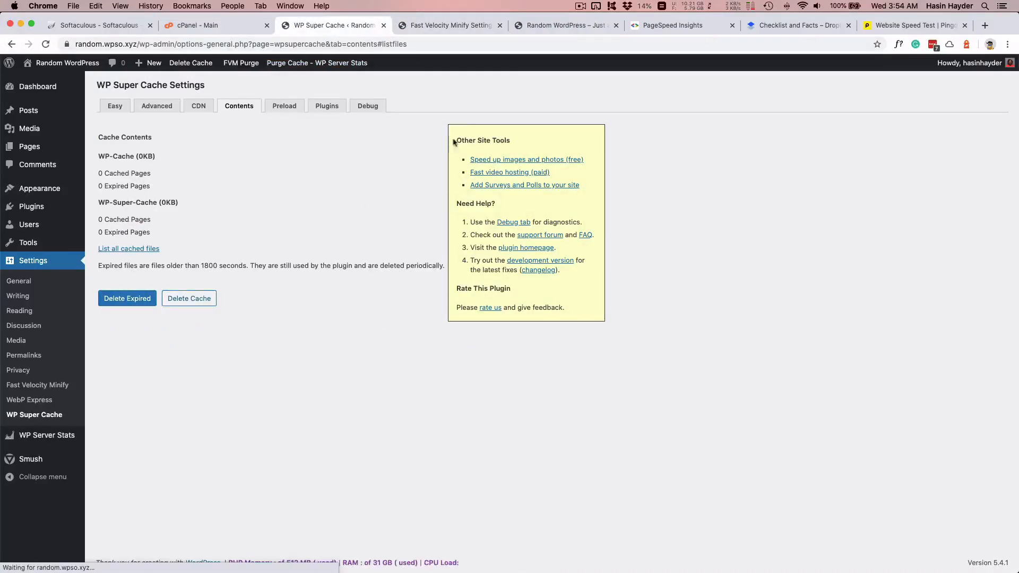
click(682, 26)
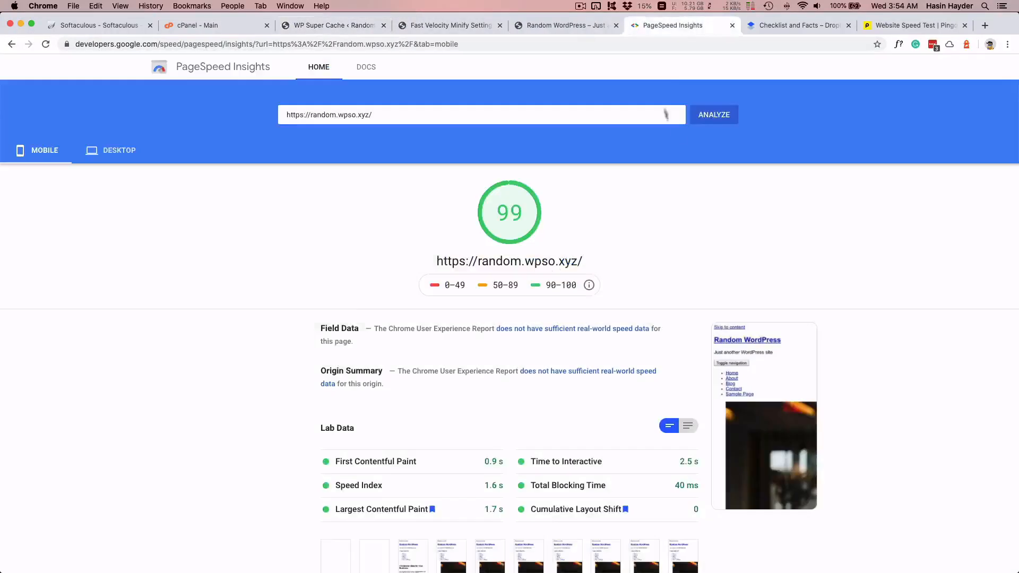
click(712, 117)
click(331, 26)
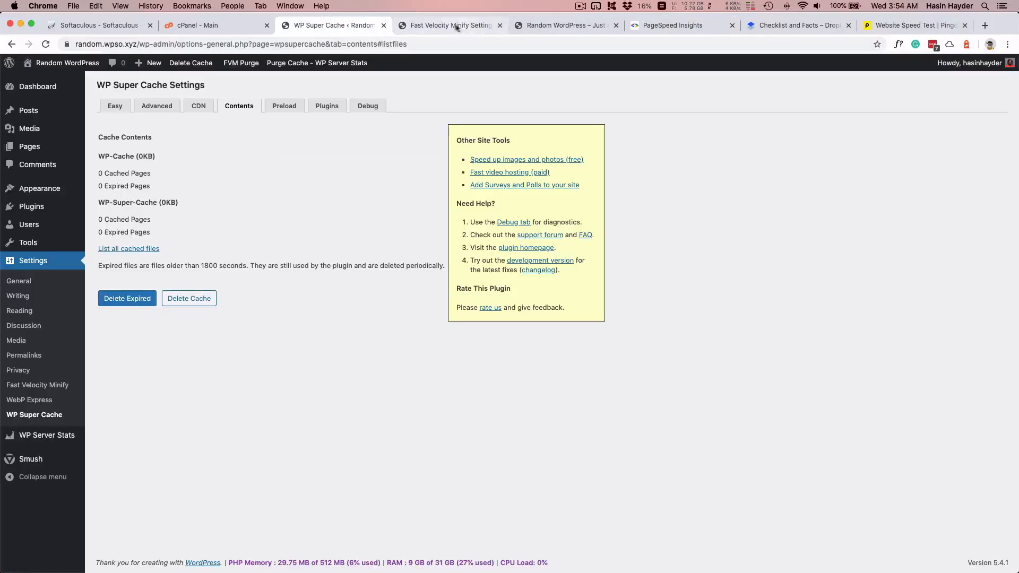
click(440, 25)
scroll(193, 271, down, 6)
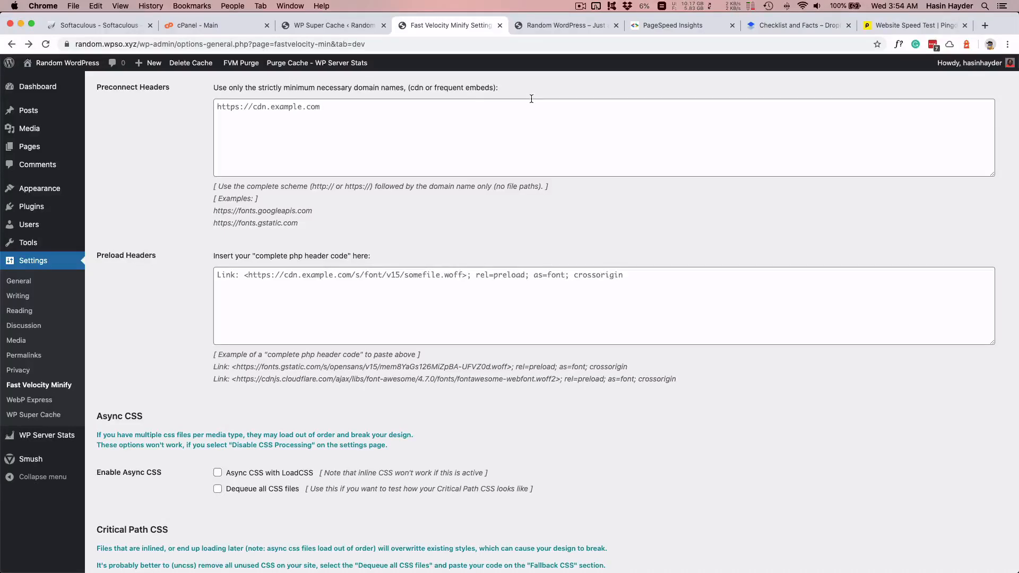
click(703, 28)
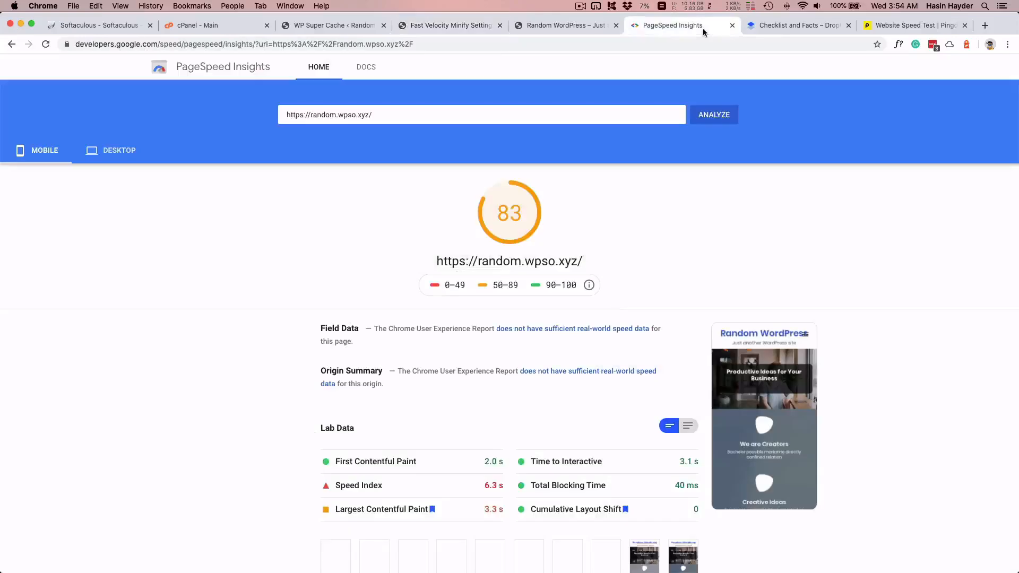
click(714, 115)
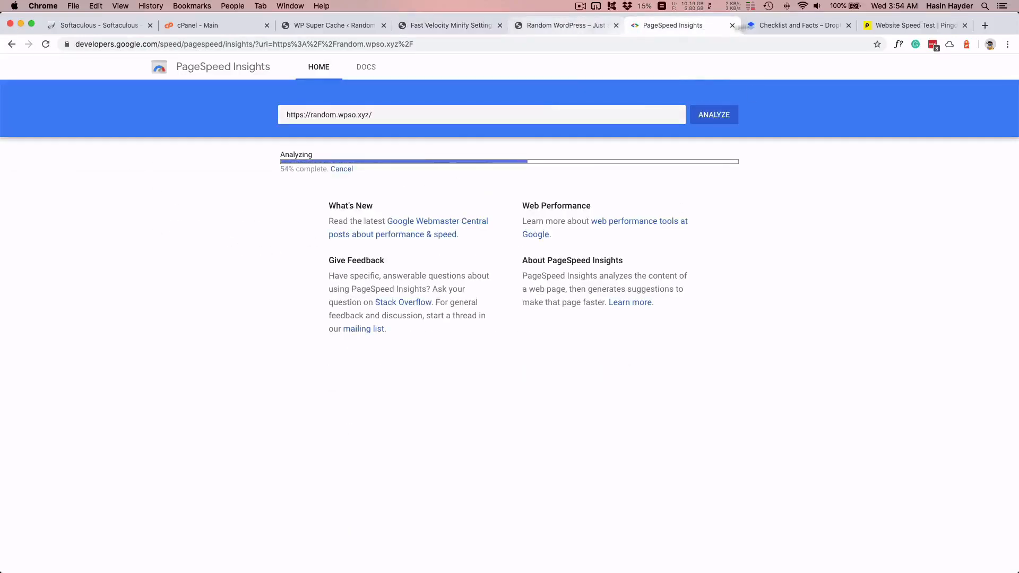
- Review the Async CSS with LoadCSS option, and check the desktop and mobile PageSpeed results of the second analysis
click(564, 28)
click(451, 25)
scroll(151, 208, down, 5)
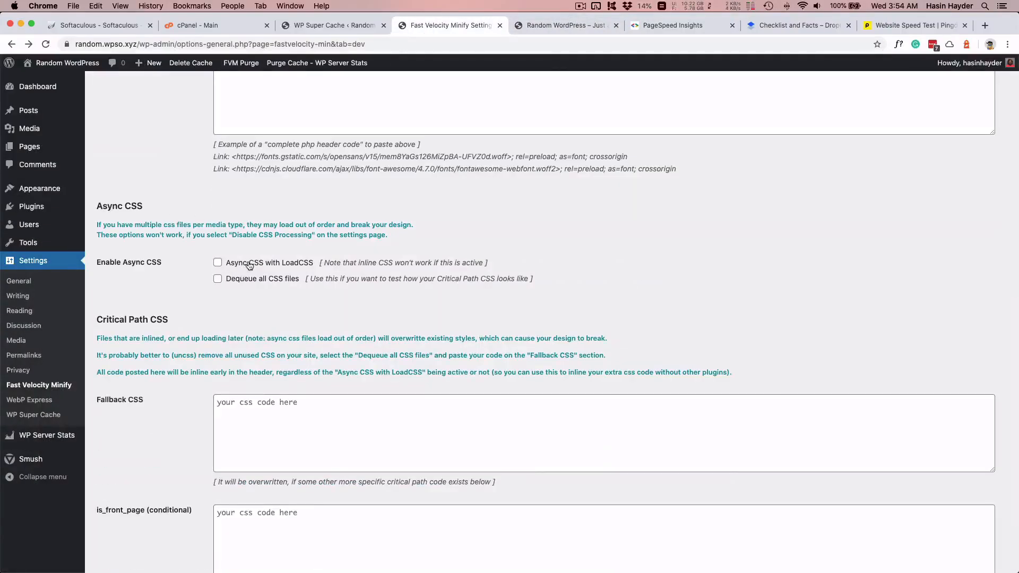
click(666, 27)
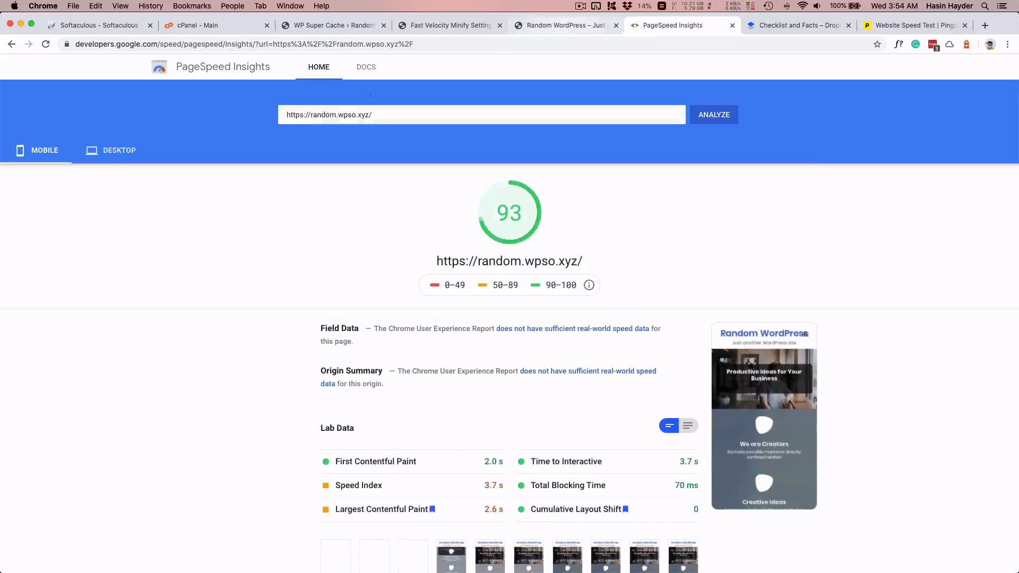
click(108, 152)
click(45, 150)
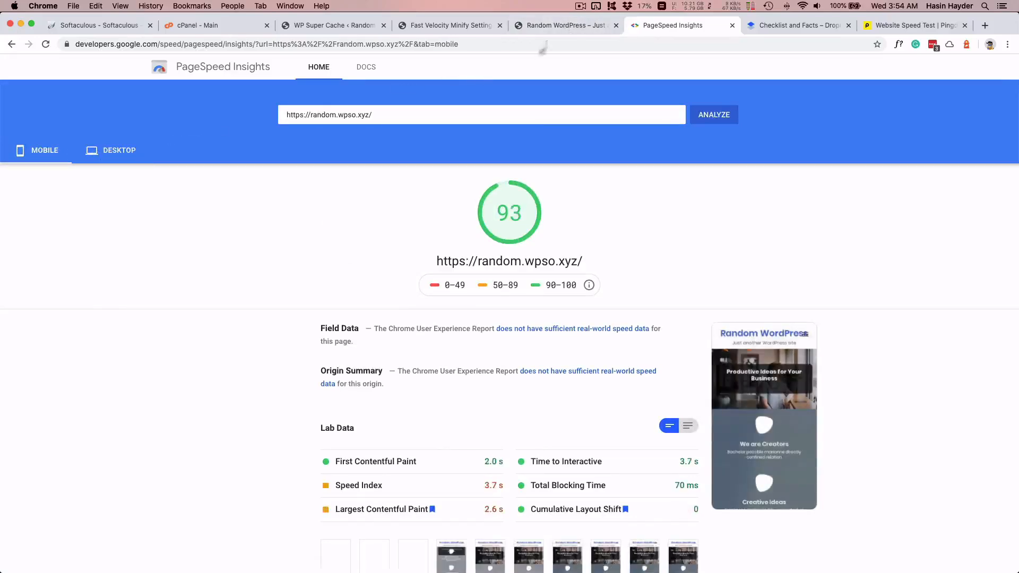
- Enable Async CSS with LoadCSS in Fast Velocity Minify's developer options and save the changes
click(565, 27)
click(460, 25)
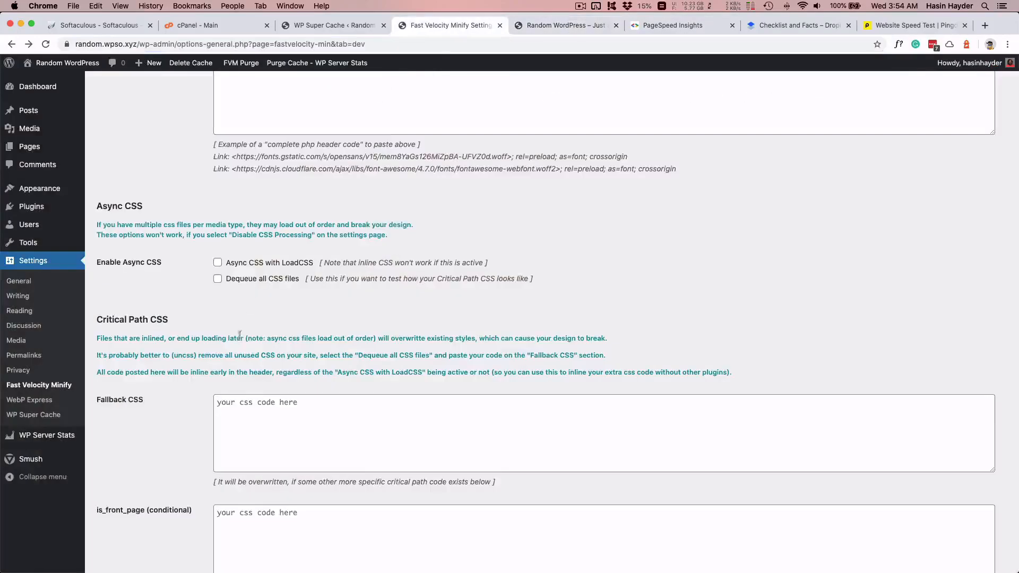
click(232, 261)
scroll(144, 272, down, 3)
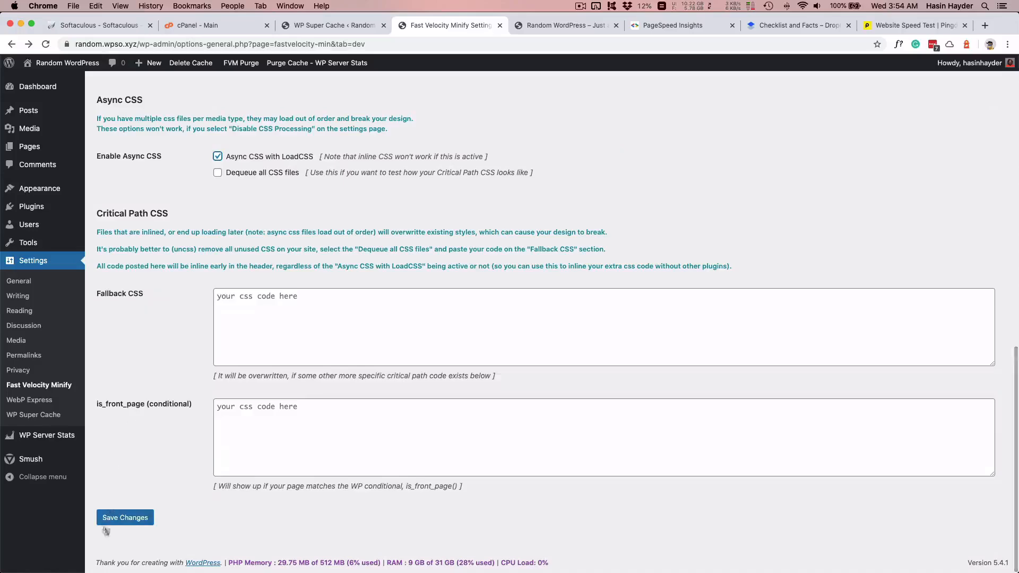
click(131, 516)
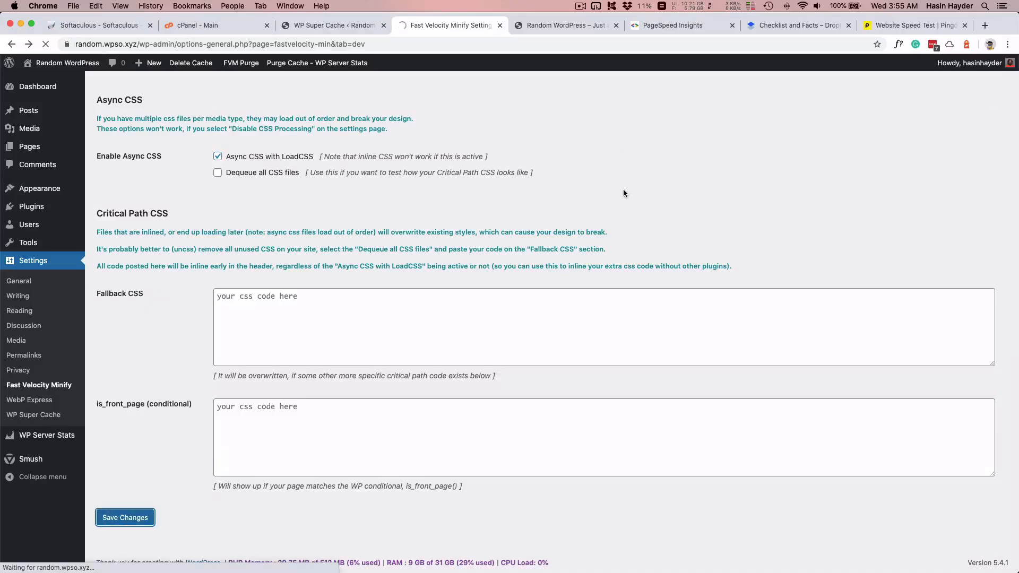
- Purge the Fast Velocity Minify cache, reload the site in the incognito window, and look over the homepage's appearance
scroll(218, 266, down, 10)
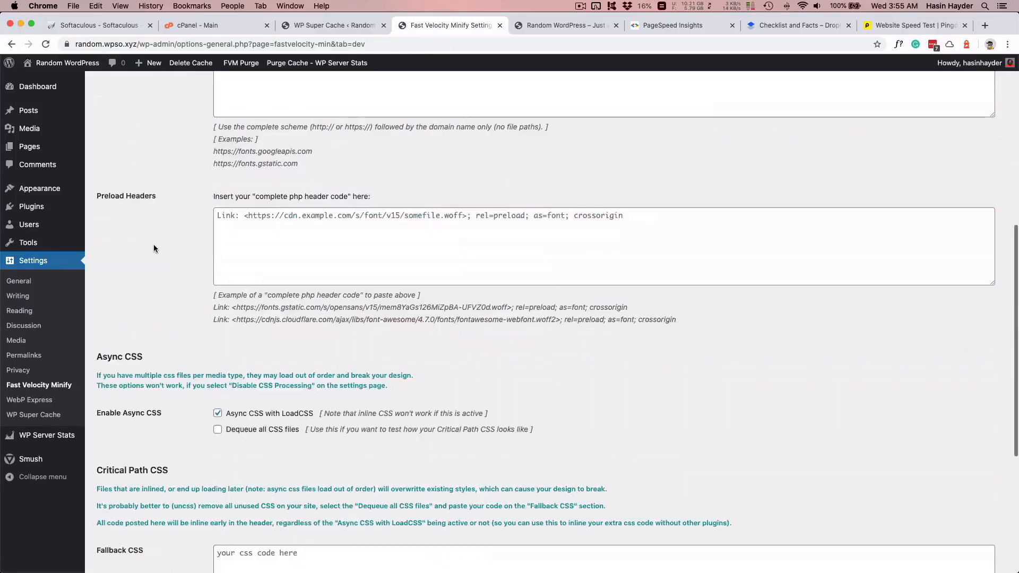
click(241, 63)
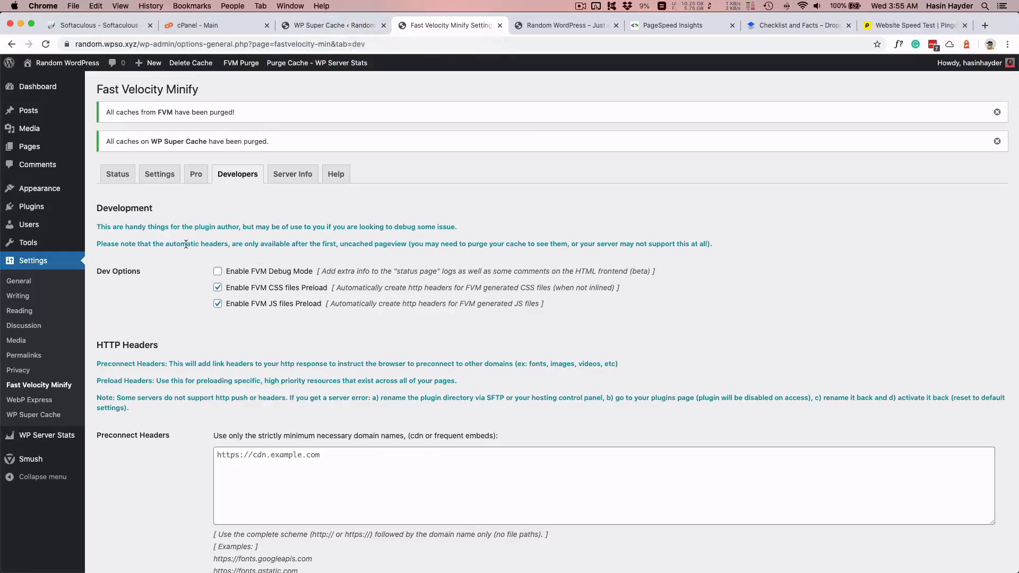
key(super+grave)
click(46, 44)
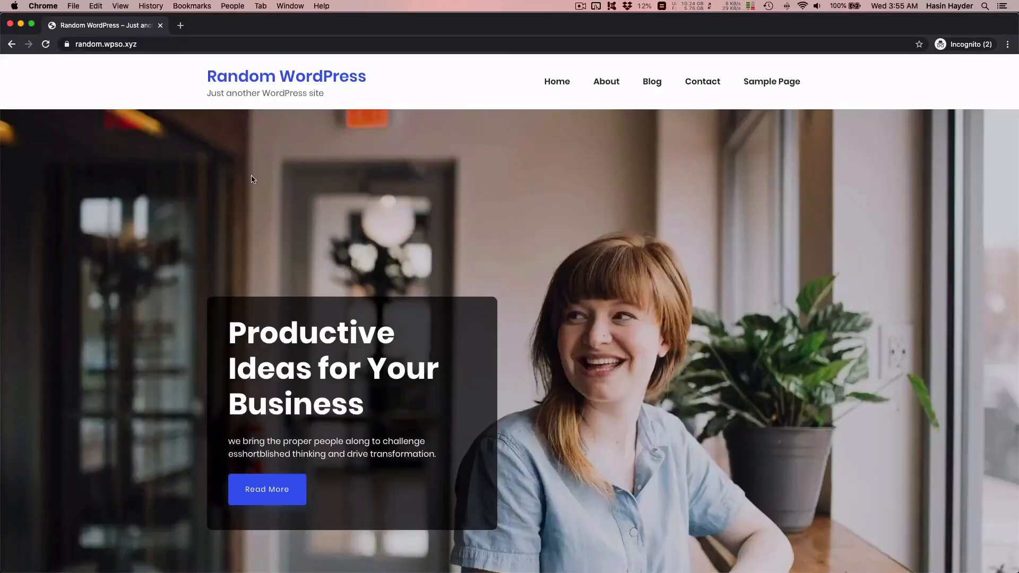
scroll(251, 179, down, 7)
scroll(252, 177, down, 8)
scroll(251, 178, up, 15)
key(super+r)
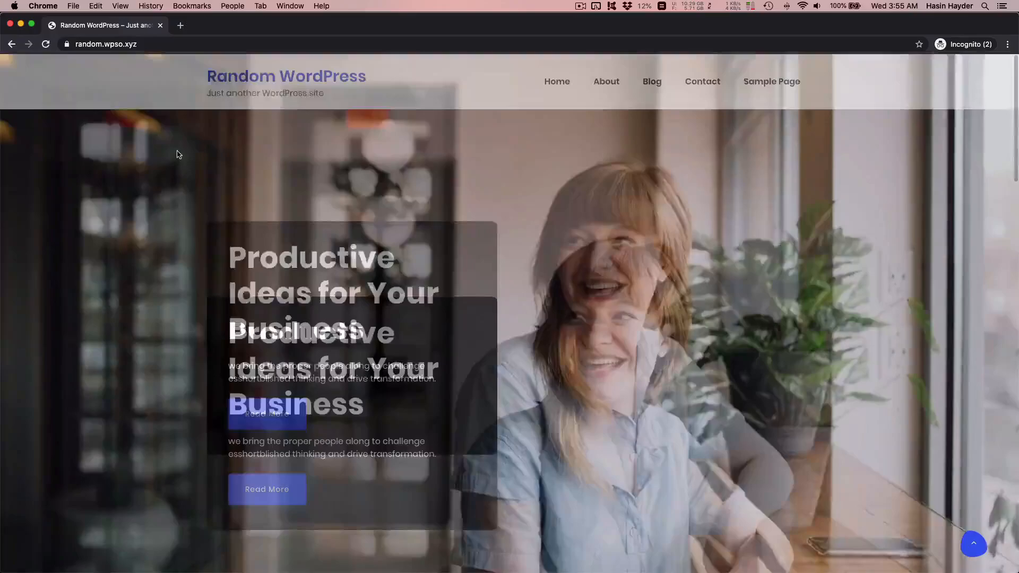
key(super+grave)
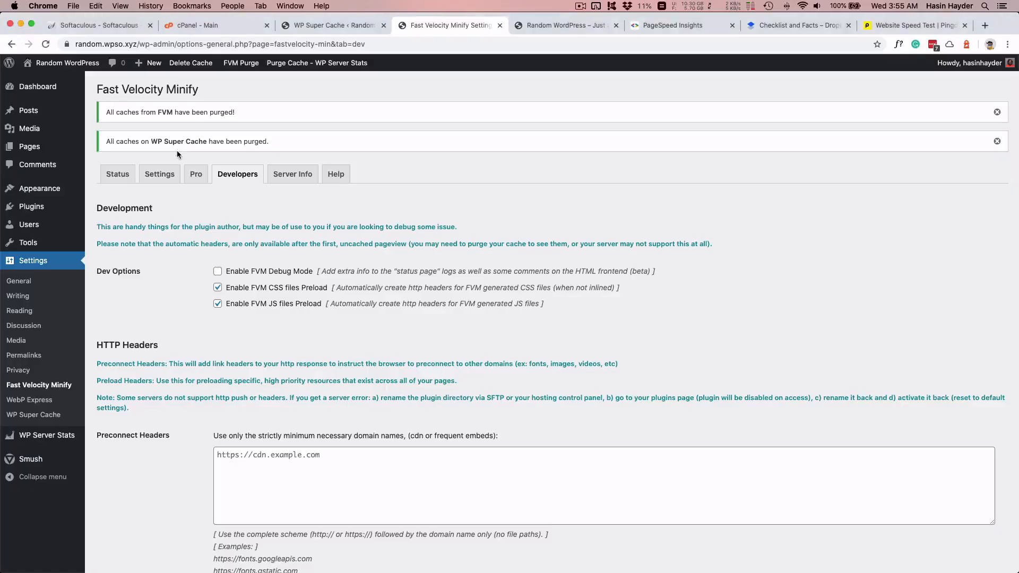
click(670, 26)
click(714, 115)
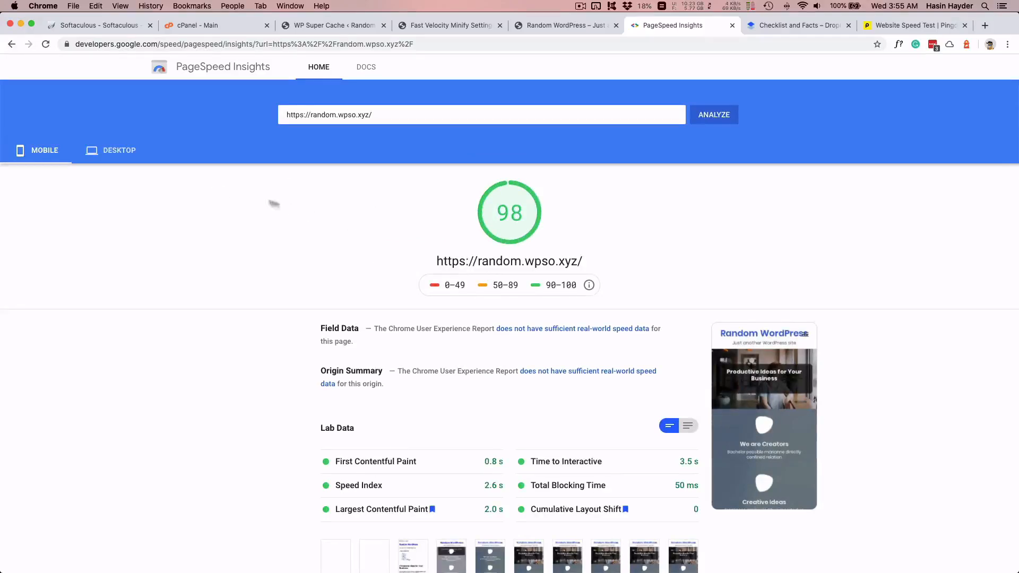
click(131, 154)
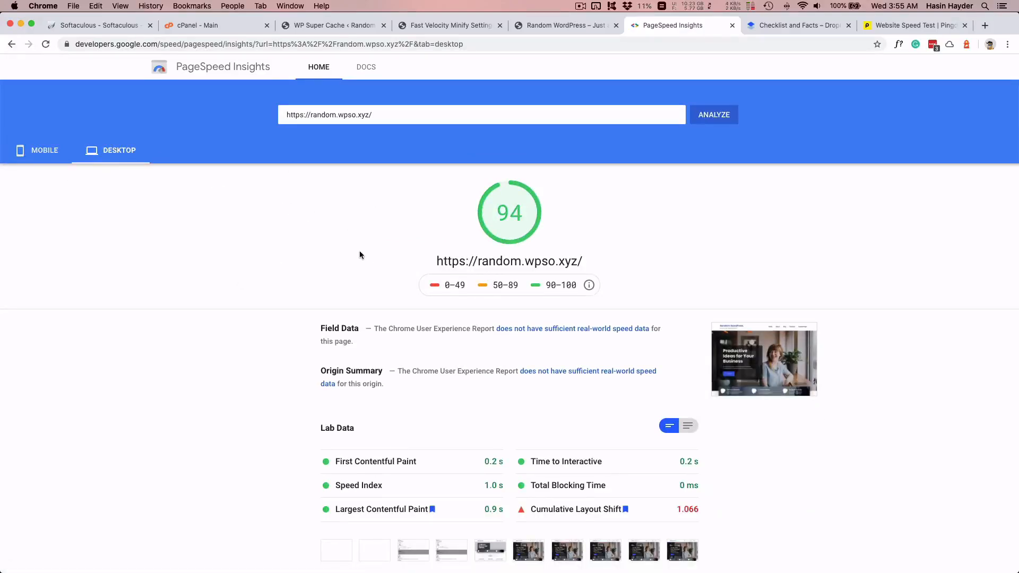
click(723, 120)
- Add a row "FVM + Load Assync CSS" to the checklist's Random (cPanel) table with the PageSpeed scores 98 for mobile and 95 for desktop
click(790, 25)
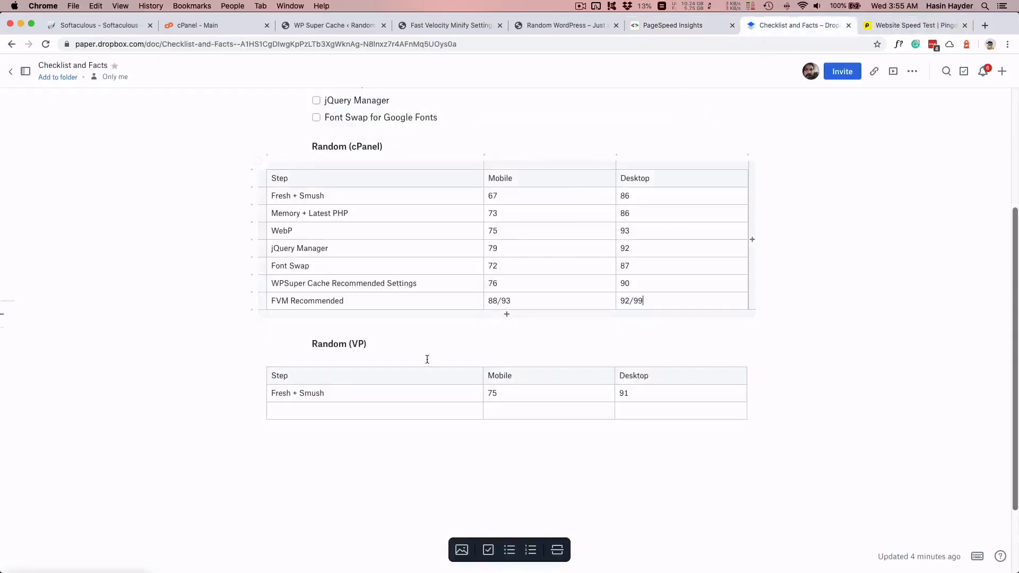
click(506, 315)
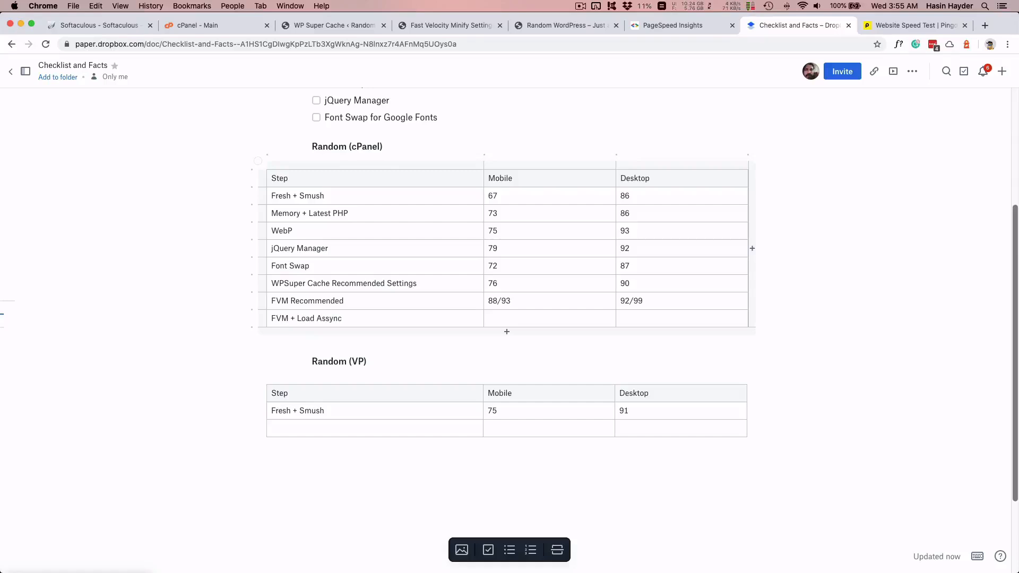
click(541, 313)
click(657, 27)
click(117, 159)
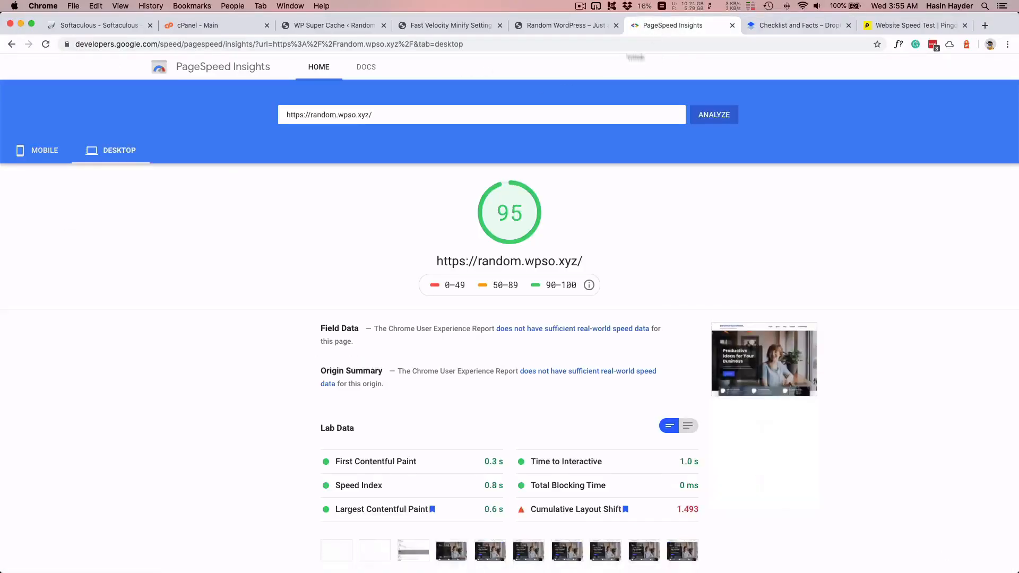
click(789, 26)
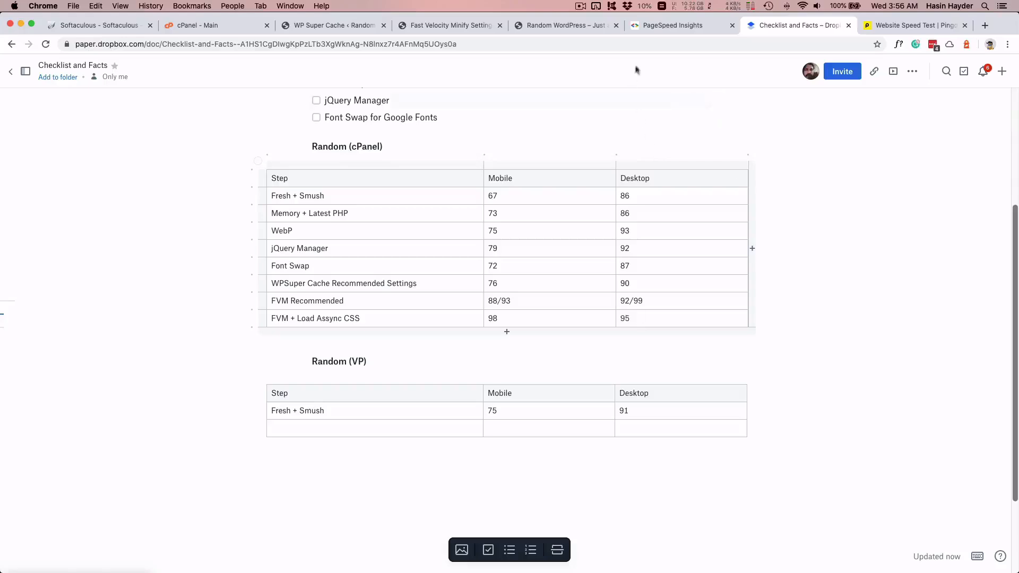
- Review the desktop diagnostics in PageSpeed Insights and expand the "Serve static assets with an efficient cache policy" audit to examine its resources
click(666, 25)
scroll(293, 250, down, 5)
scroll(293, 246, down, 2)
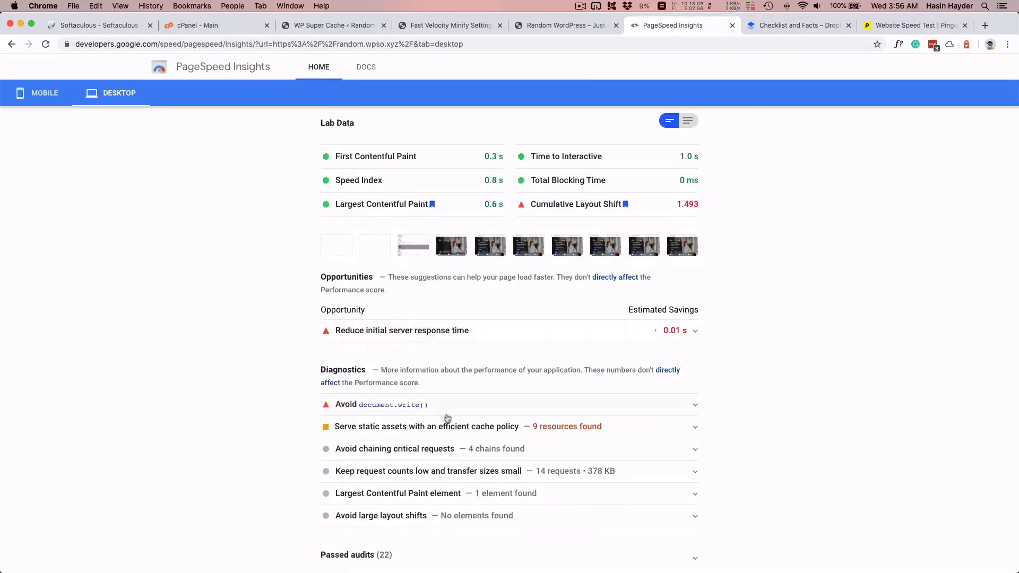
click(433, 427)
scroll(282, 416, down, 6)
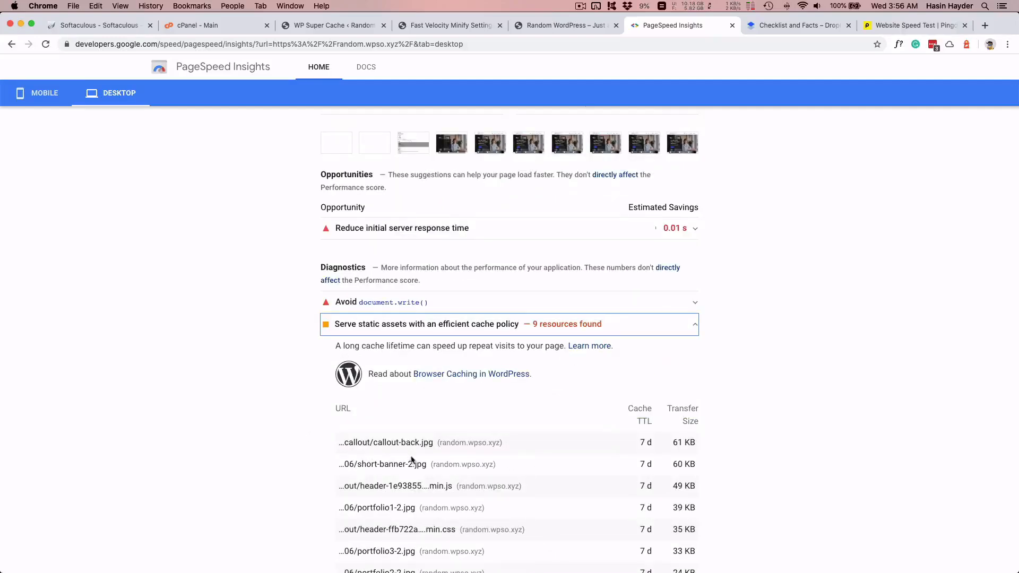
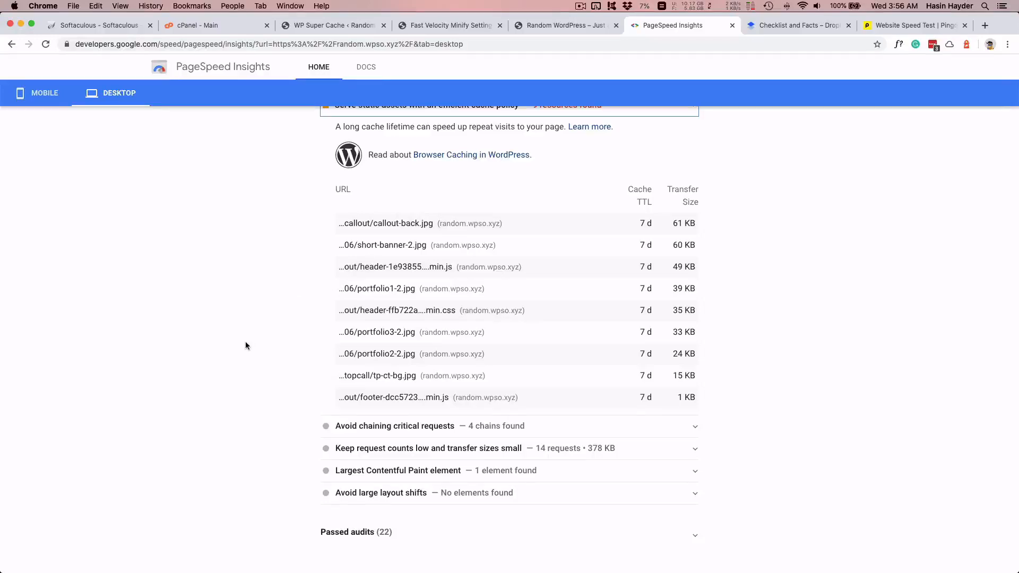
scroll(245, 345, up, 15)
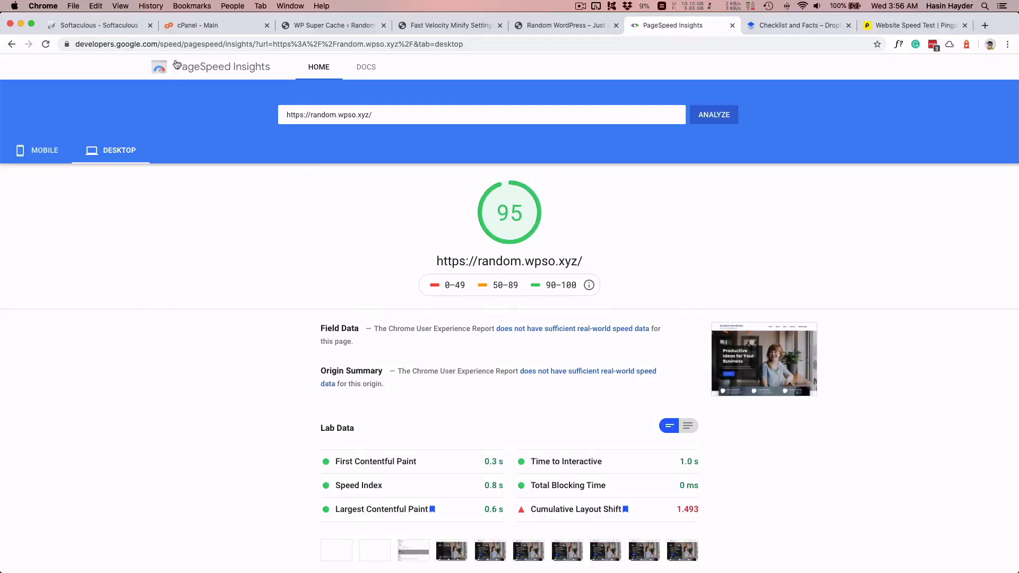
- Copy the mod_expires block from the Stack Exchange answer, and open the random.wpso.xyz folder in the cPanel File Manager
click(206, 29)
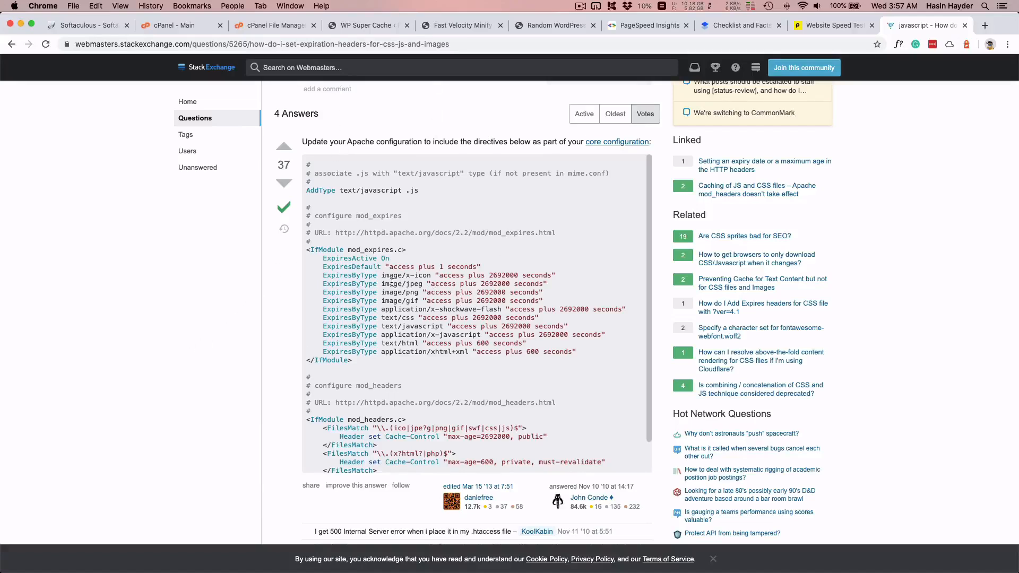
drag(352, 362, 306, 251)
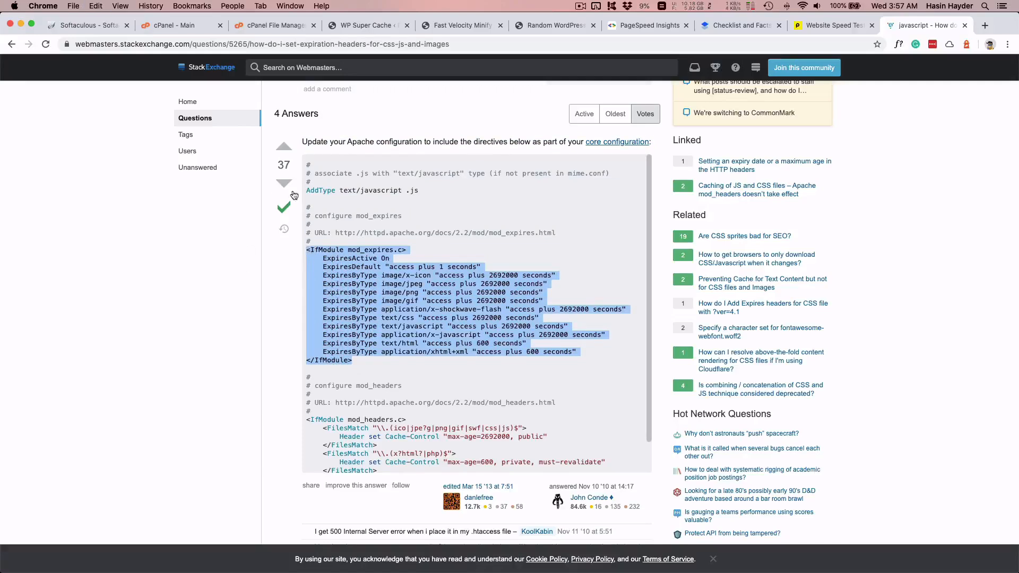
click(266, 25)
double_click(191, 398)
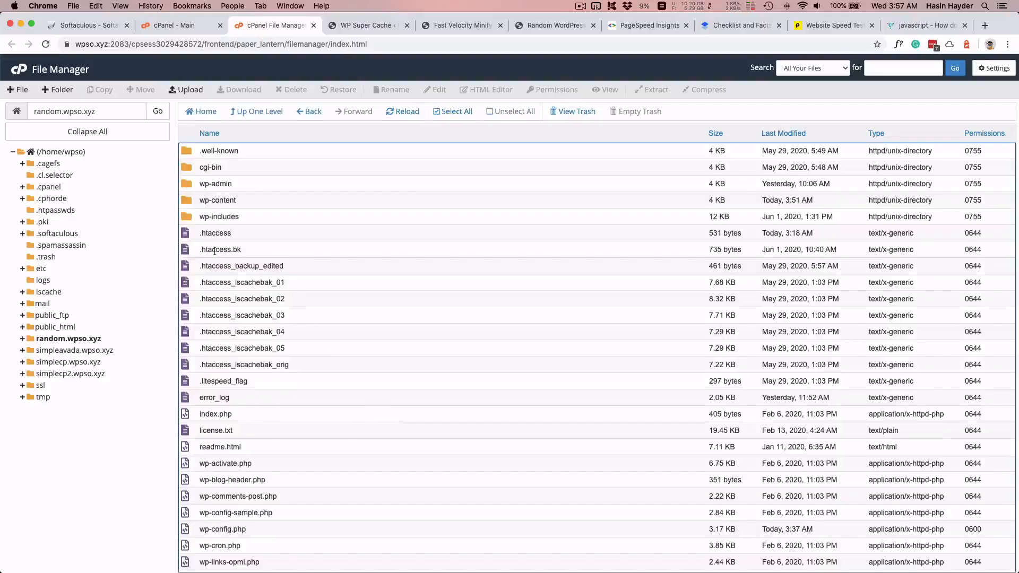
- Download the .htaccess file from the random.wpso.xyz folder and keep the flagged download
click(184, 237)
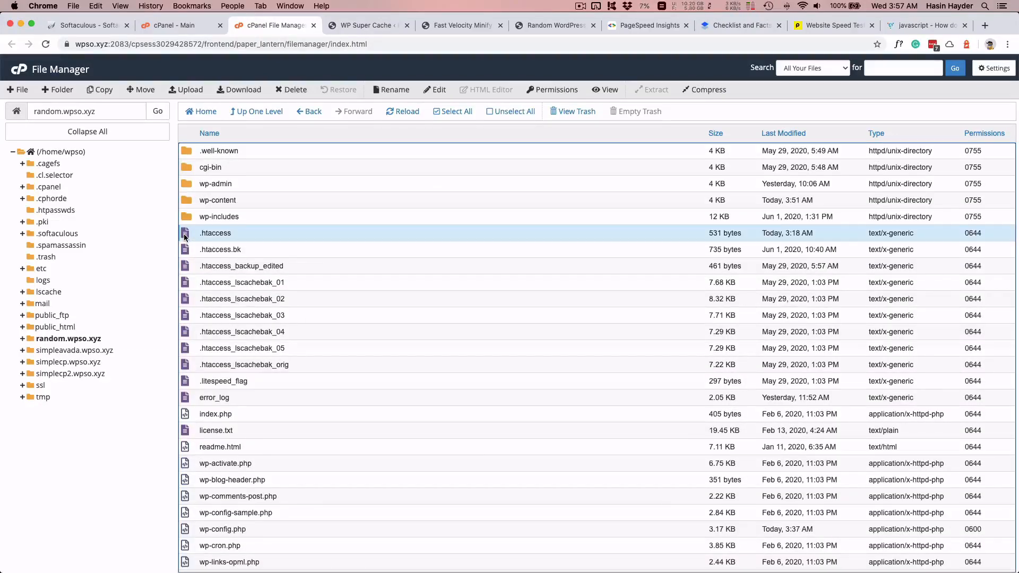
right_click(184, 237)
click(201, 243)
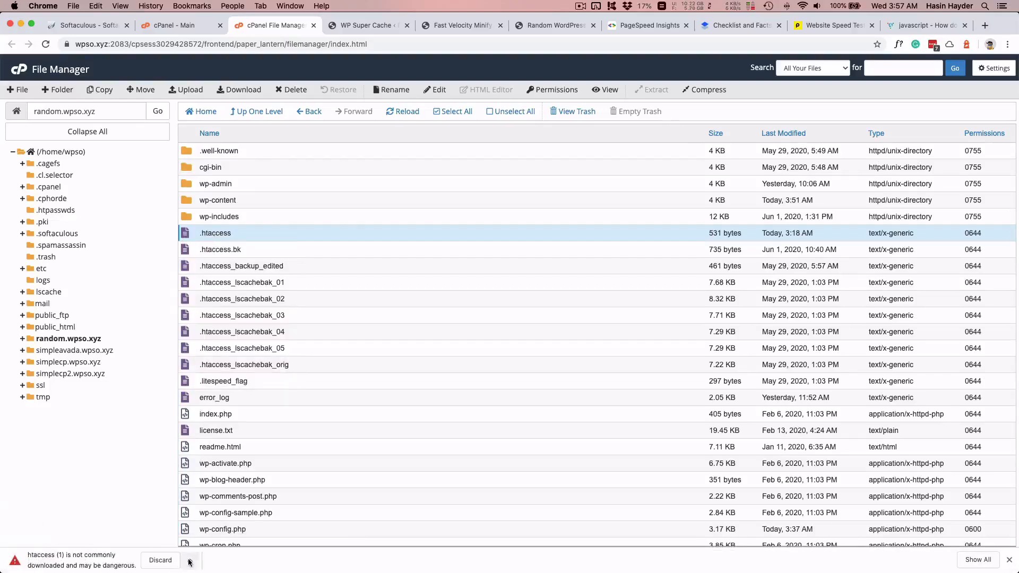
click(188, 561)
click(208, 552)
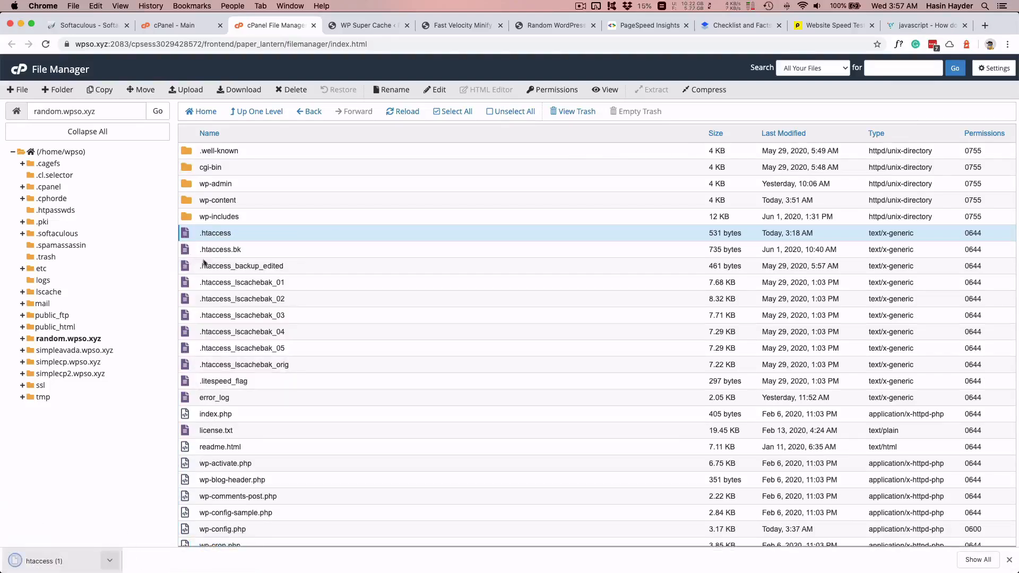
- View the contents of the .htaccess file from File Manager and close the view again
right_click(193, 235)
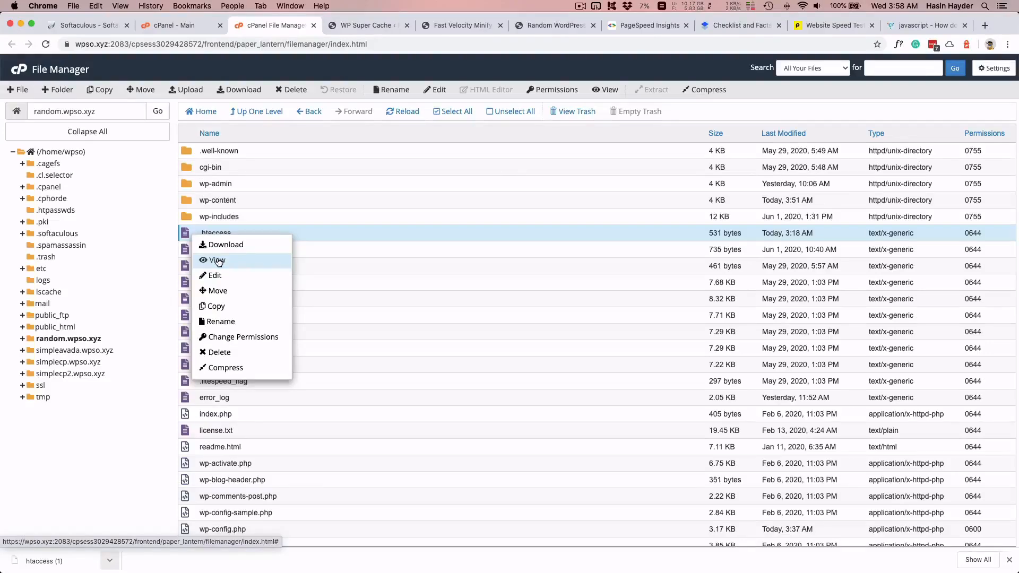
click(217, 261)
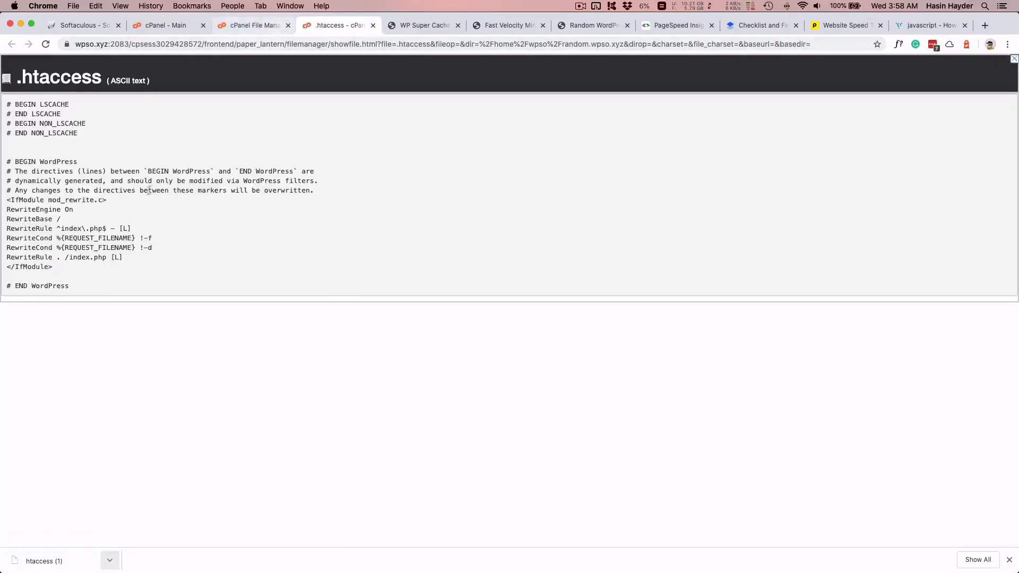
click(373, 28)
- Open .htaccess for editing and paste the copied mod_expires block below the mod_rewrite block, before the END WordPress line
right_click(214, 232)
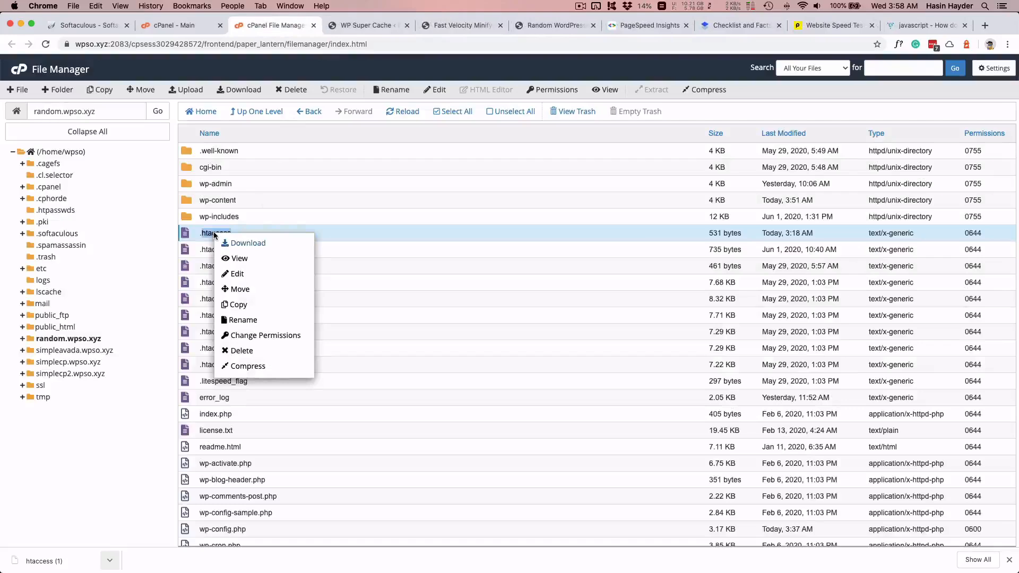
click(272, 273)
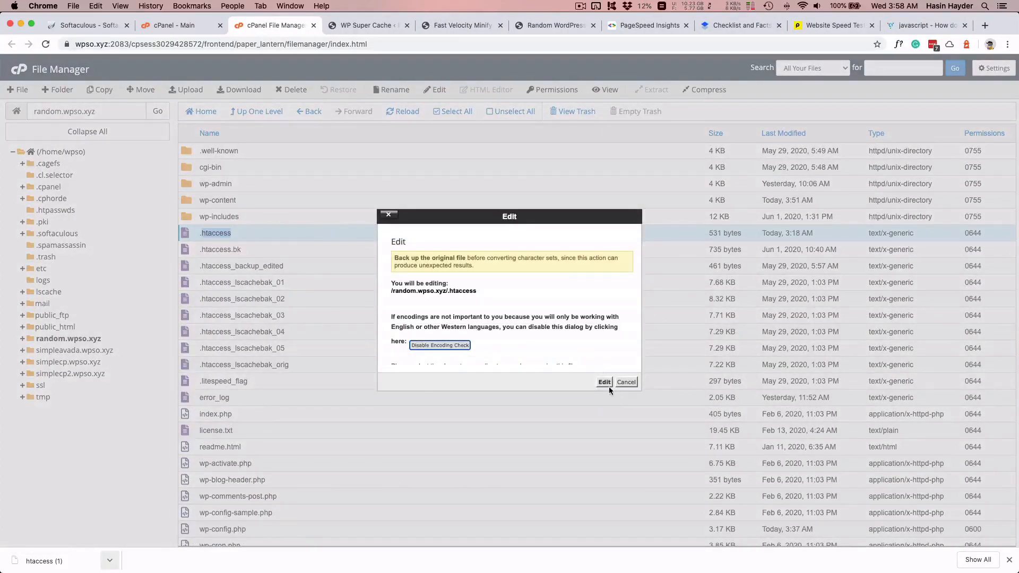
click(609, 385)
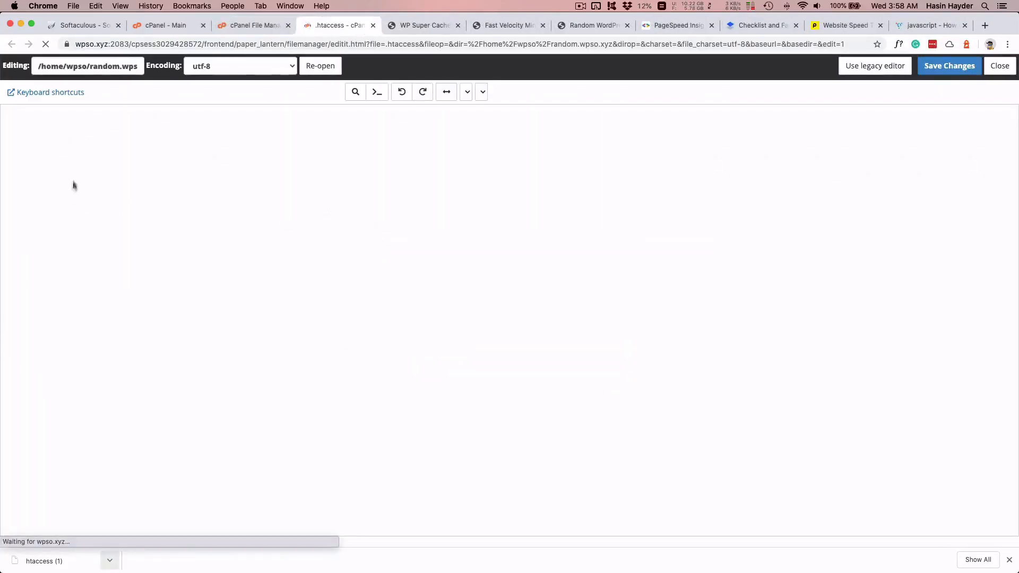
click(116, 268)
key(Return)
text(<IfModule mod_expires.c>     ExpiresActive On     ExpiresDefault "access plus 1 seconds"     ExpiresByType image/x-icon "access plus 2692000 seconds"     ExpiresByType image/jpeg "access plus 2692000 seconds"     ExpiresByType image/png "access plus 2692000 seconds"     ExpiresByType image/gif "access plus 2692000 seconds"     ExpiresByType application/x-shockwave-flash "access plus 2692000 seconds"     ExpiresByType text/css "access plus 2692000 seconds"     ExpiresByType text/javascript "access plus 2692000 seconds"     ExpiresByType application/x-javascript "access plus 2692000 seconds"     ExpiresByType text/html "access plus 600 seconds"     ExpiresByType application/xhtml+xml "access plus 600 seconds" </IfModule>)
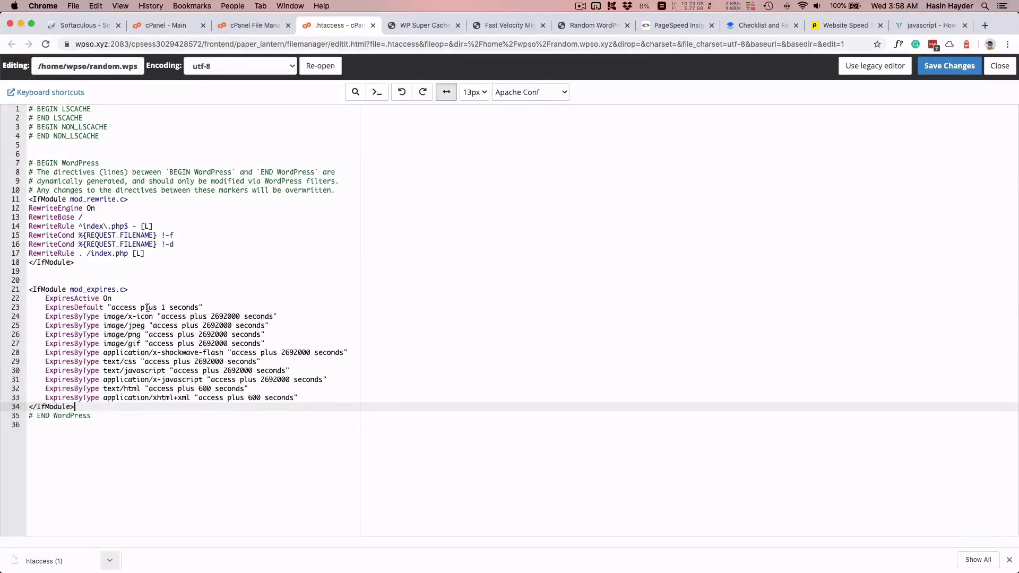
- Delete the ExpiresDefault, text/html and application/xhtml+xml lines from the mod_expires block and save the .htaccess changes
drag(232, 308, 26, 307)
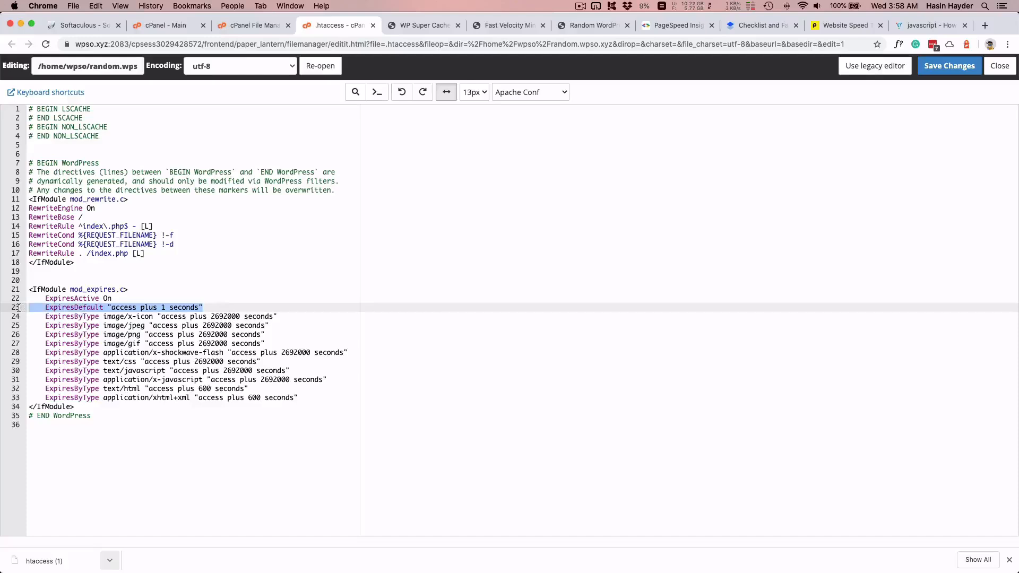
key(BackSpace)
key(BackSpace)
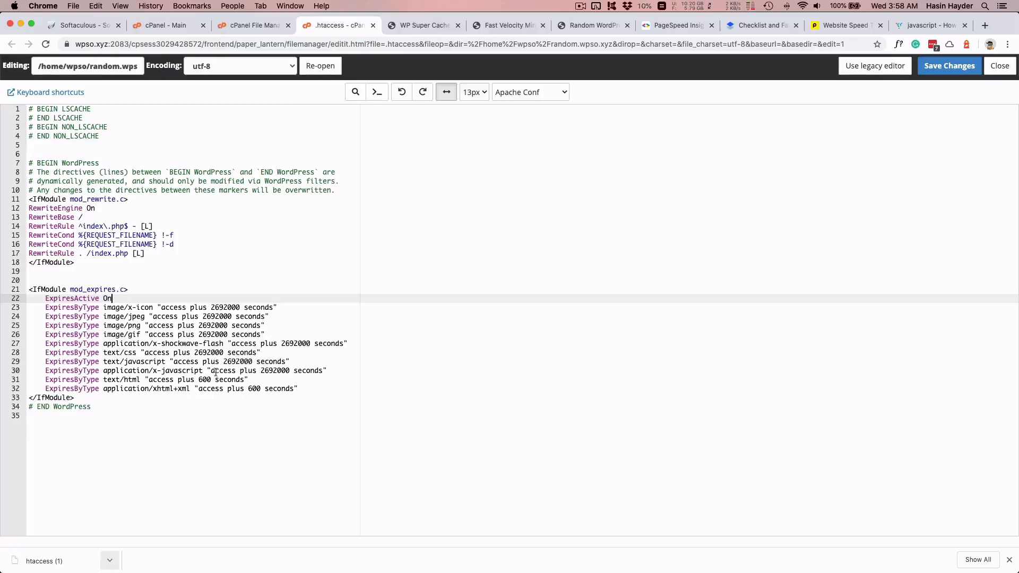
drag(267, 381, 103, 372)
drag(326, 389, 32, 380)
key(BackSpace)
key(BackSpace)
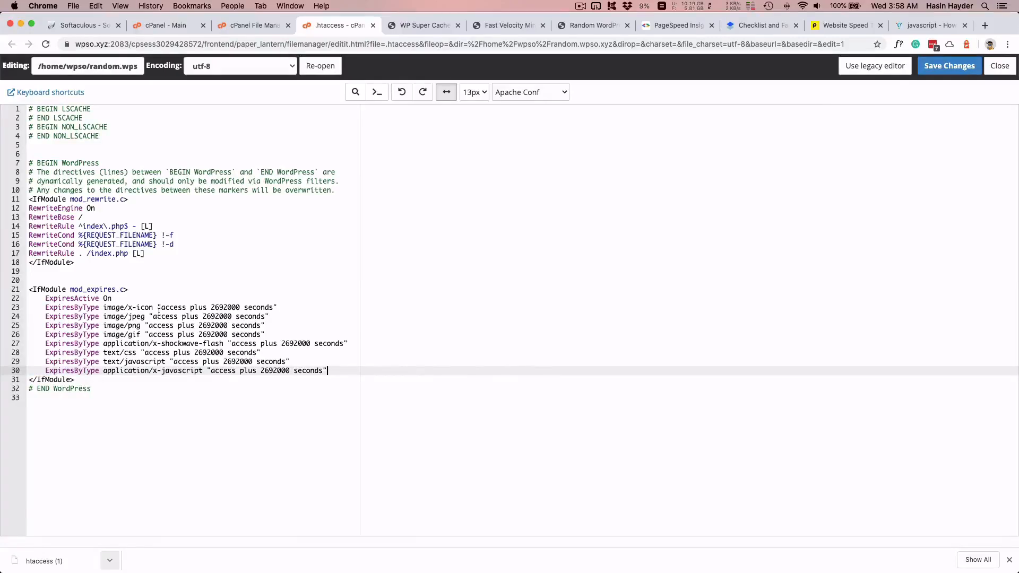
click(950, 66)
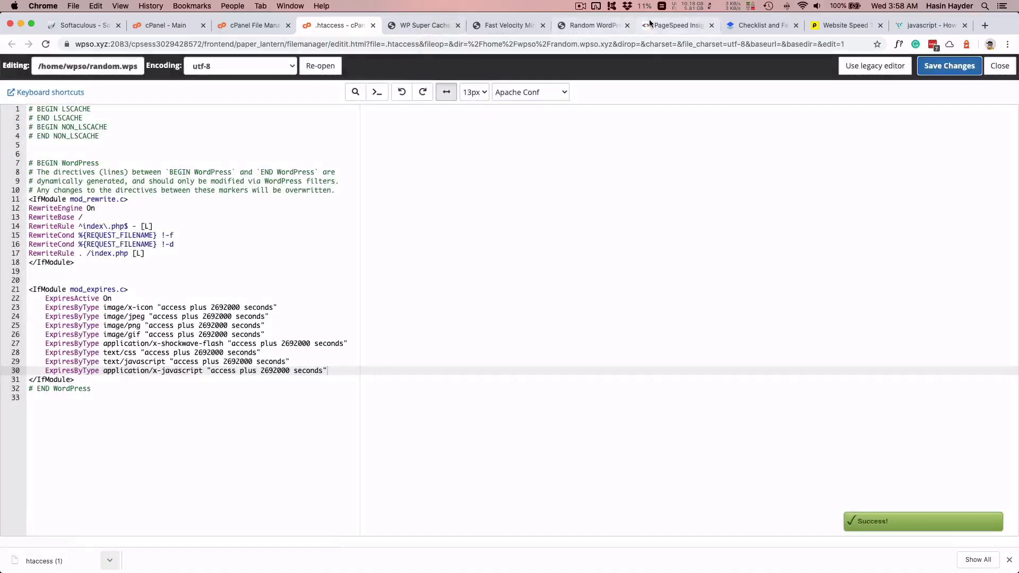
- Reload the site in the incognito window to check that it still loads properly, and return to its PageSpeed Insights page
key(super+grave)
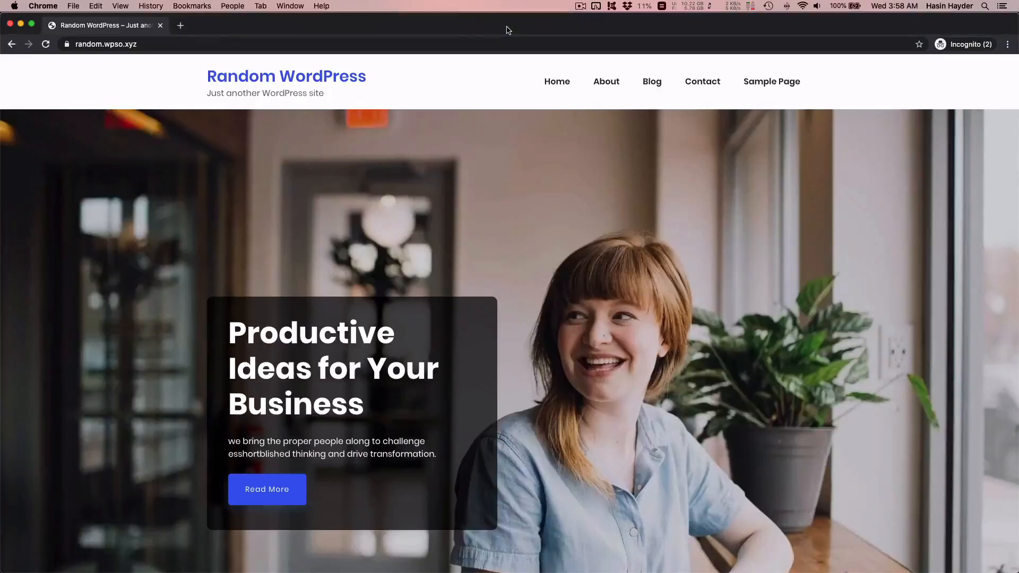
key(super+r)
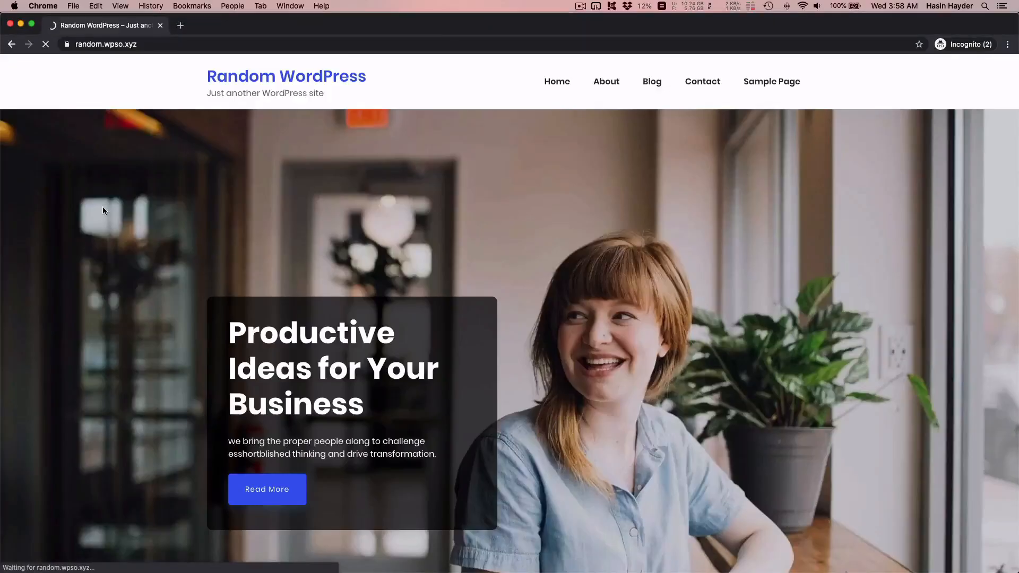
scroll(105, 211, down, 1)
click(46, 44)
scroll(60, 220, down, 1)
click(49, 45)
scroll(86, 197, up, 1)
key(super+grave)
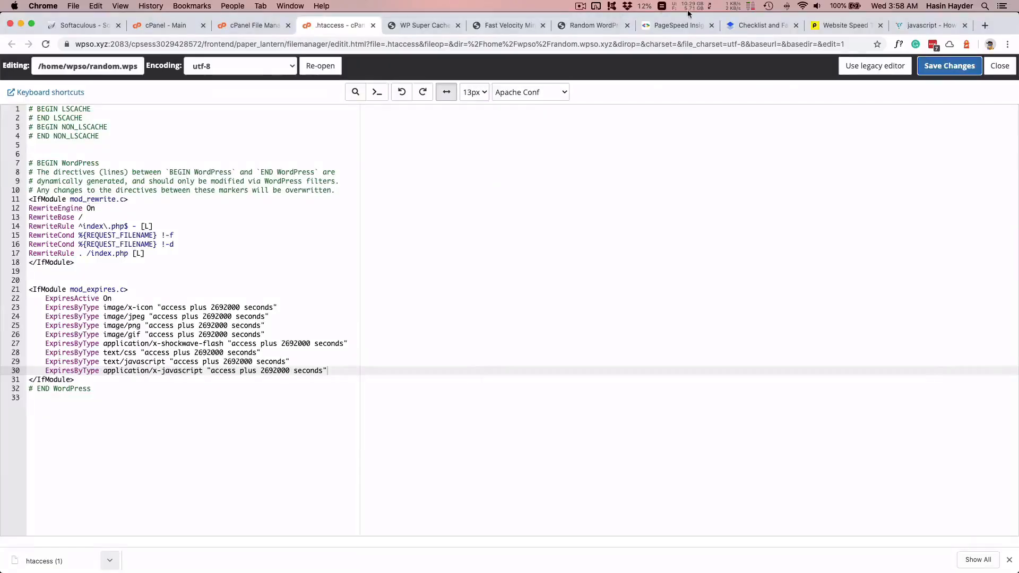
click(682, 25)
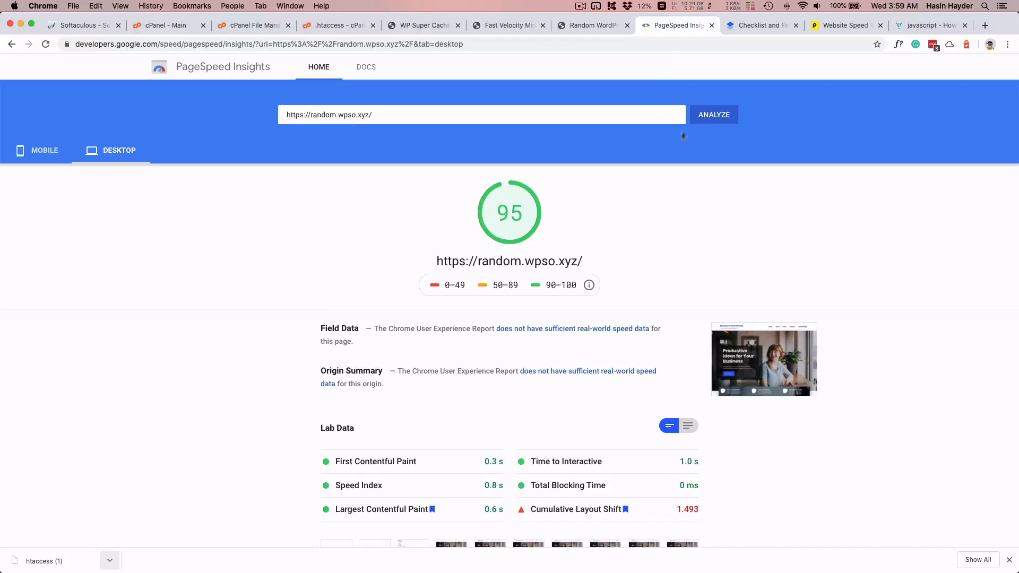
click(702, 114)
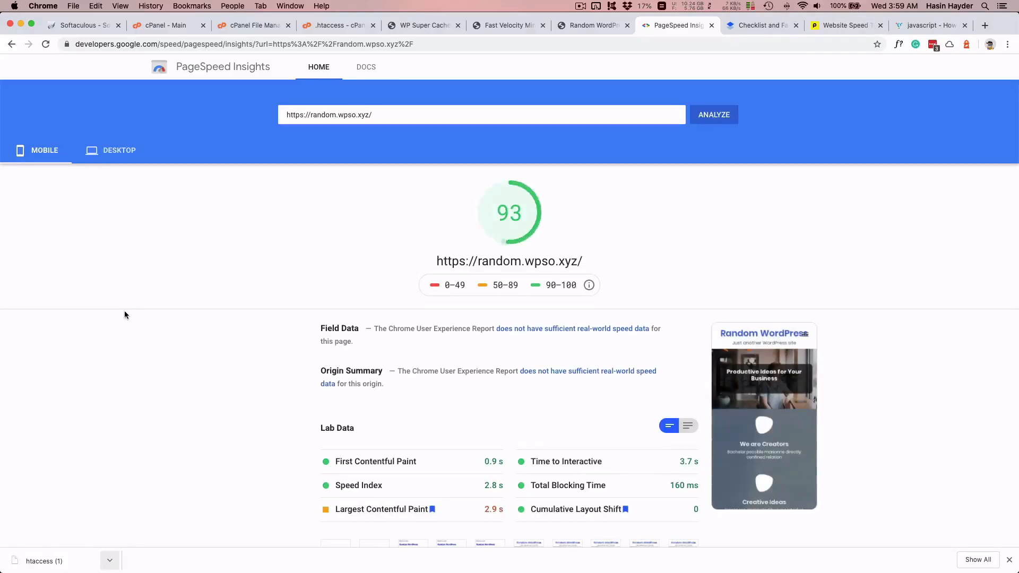
click(123, 148)
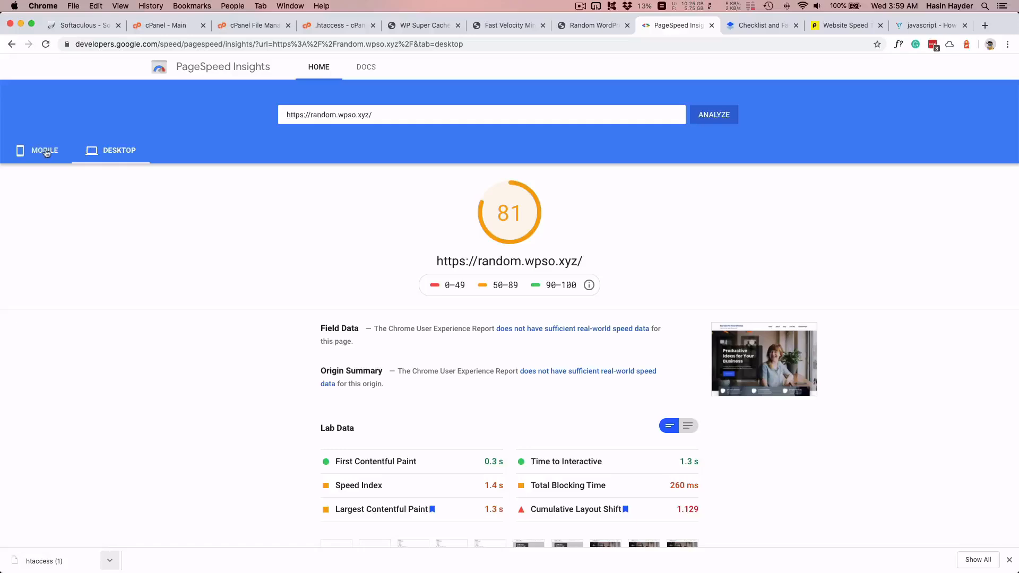
scroll(192, 269, down, 6)
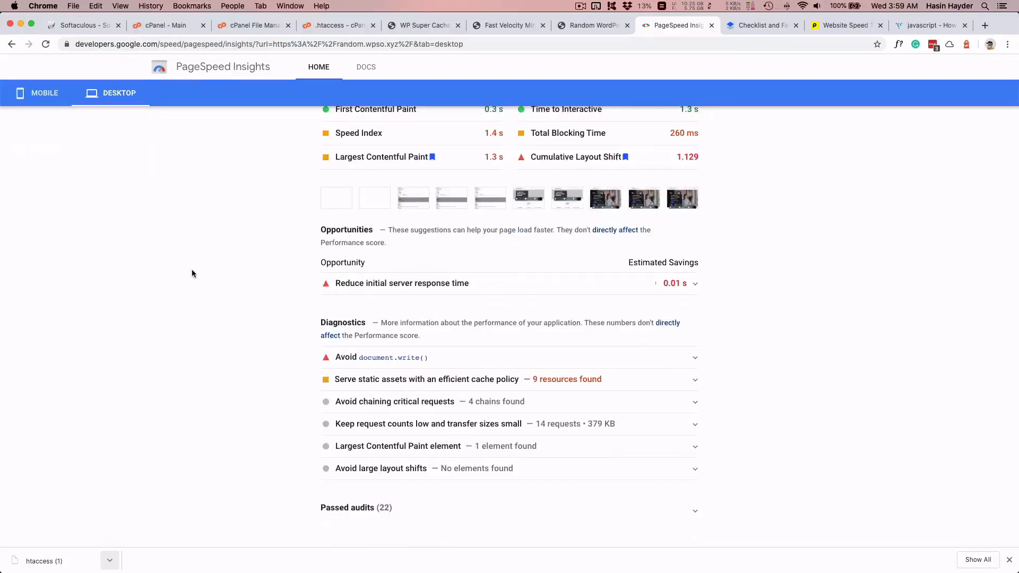
scroll(192, 271, up, 7)
- Analyze the site once more and review the lab data and diagnostics of the desktop report
click(701, 114)
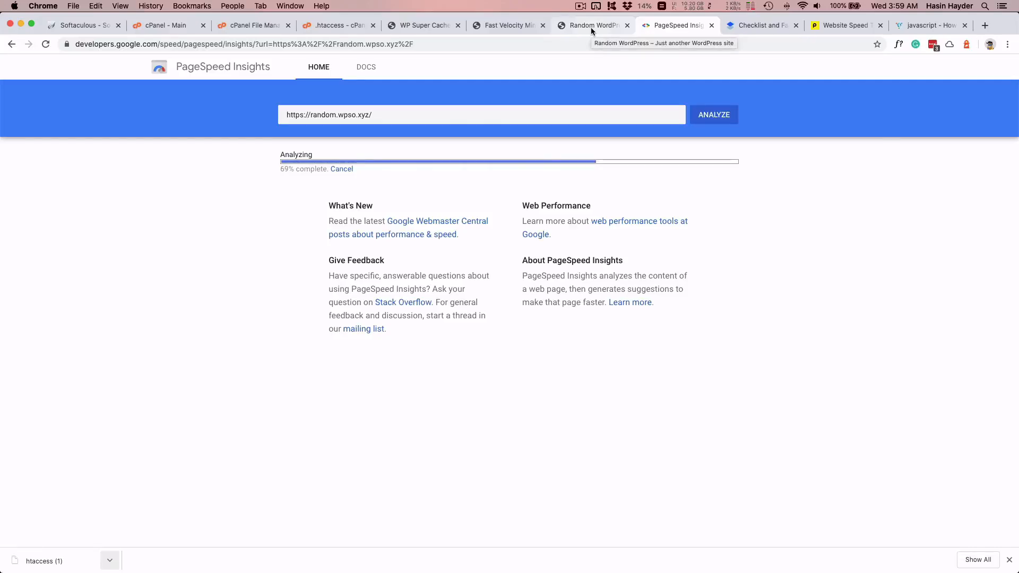
click(112, 151)
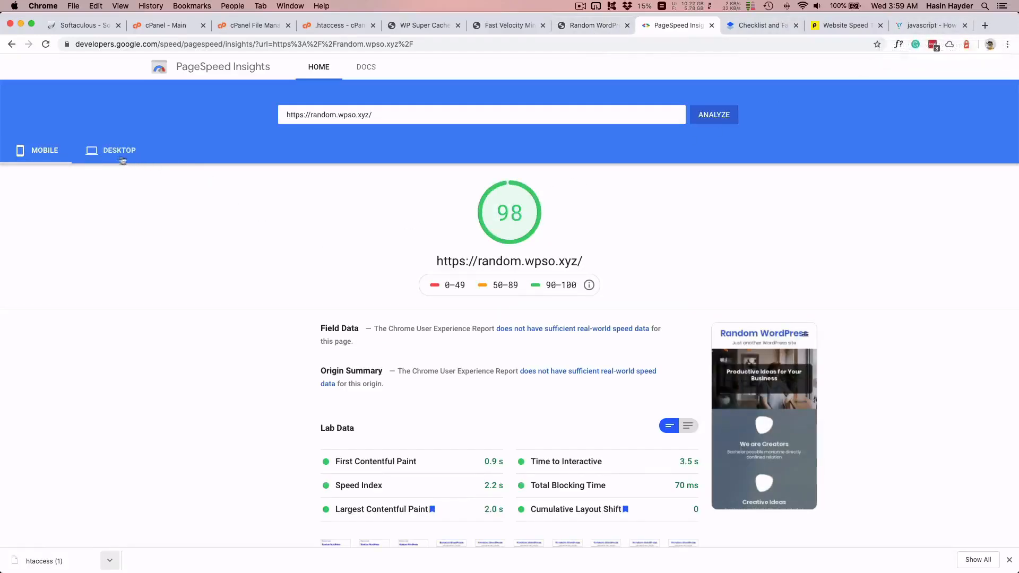
scroll(162, 249, down, 5)
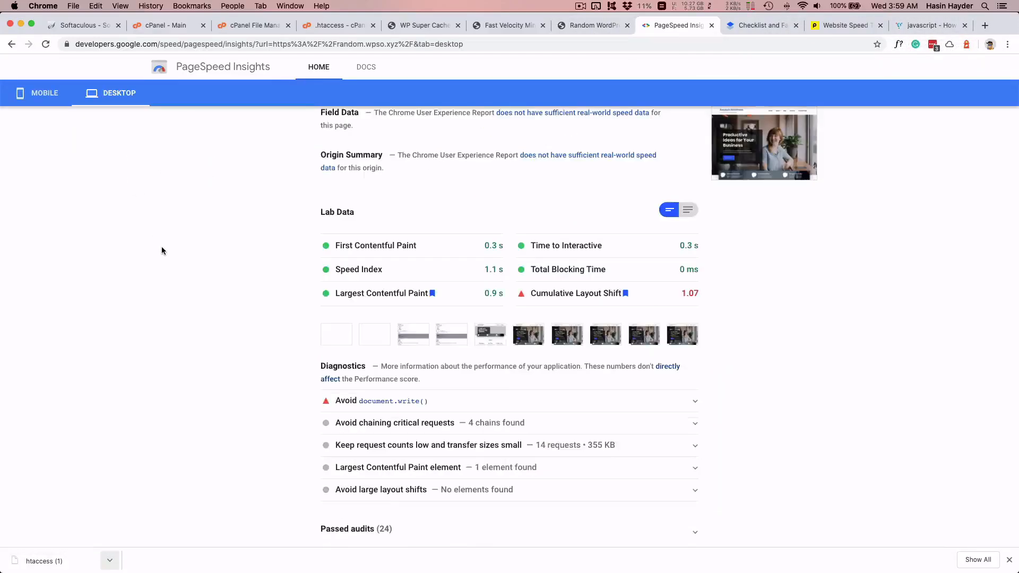
scroll(278, 343, up, 2)
scroll(278, 343, down, 2)
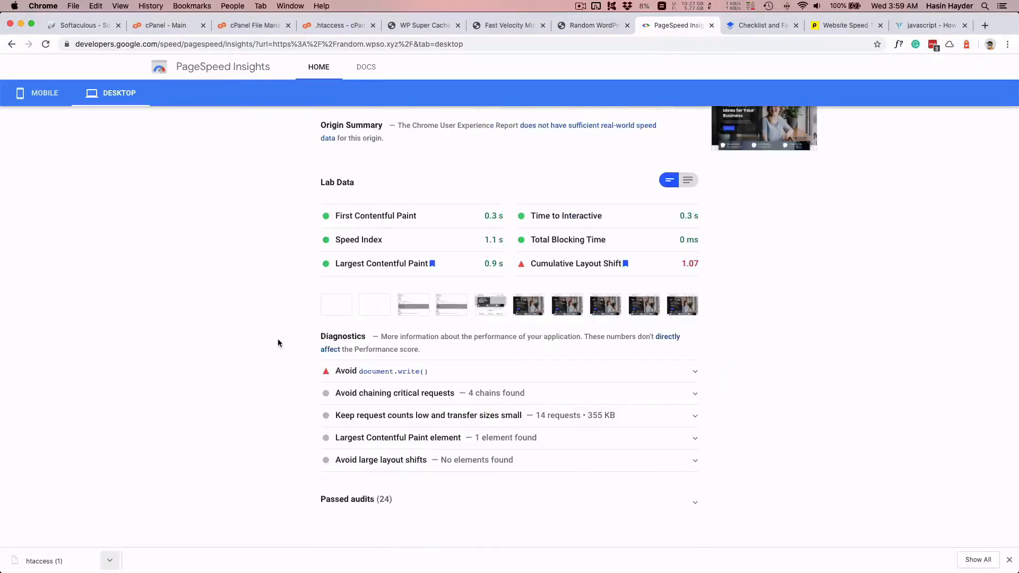
scroll(215, 323, up, 2)
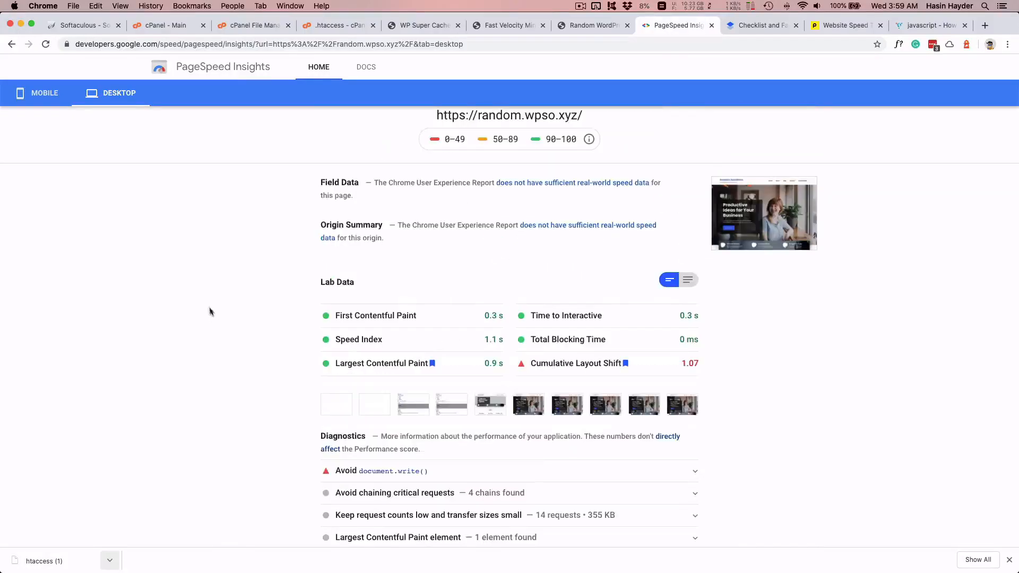
- Go through the mobile report's opportunities and expand Defer offscreen images to examine the advice and the listed images
click(45, 98)
scroll(144, 201, down, 5)
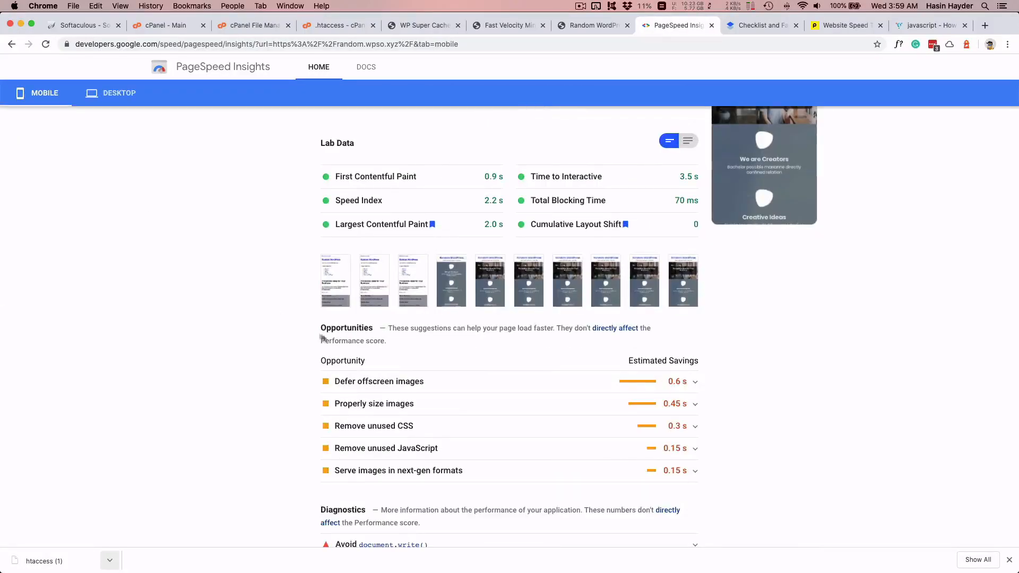
click(379, 385)
scroll(226, 364, down, 1)
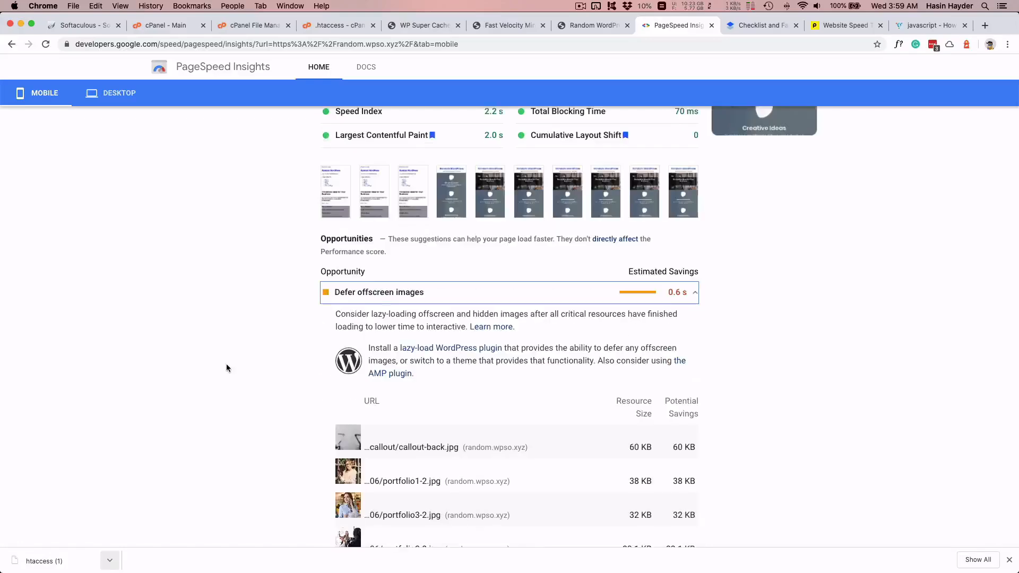
scroll(226, 364, down, 3)
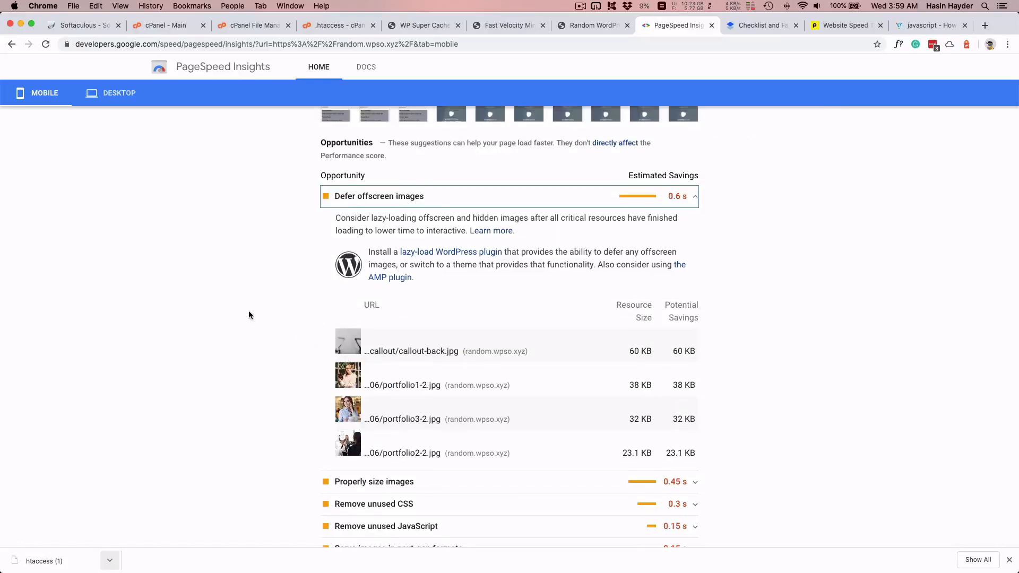
scroll(249, 314, up, 3)
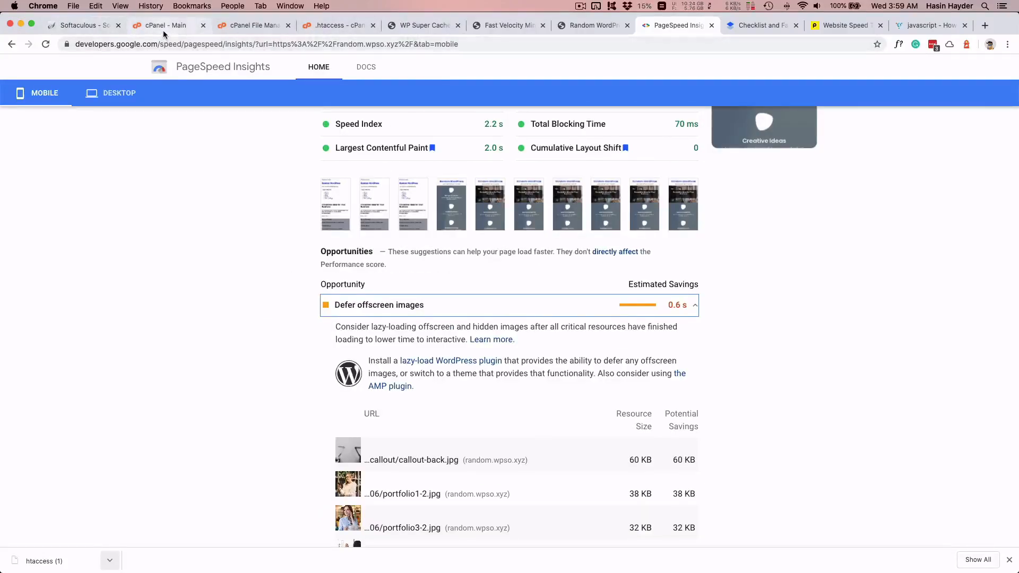
- Open the Smush dashboard in a new tab from the WordPress admin, activate Lazy Load and save its settings
click(413, 25)
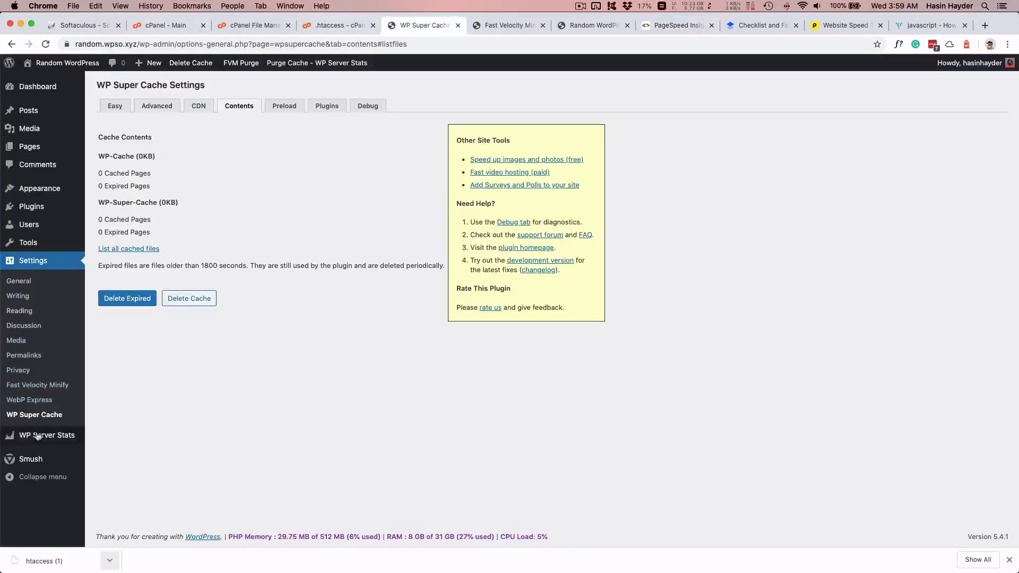
super+click(31, 459)
click(448, 26)
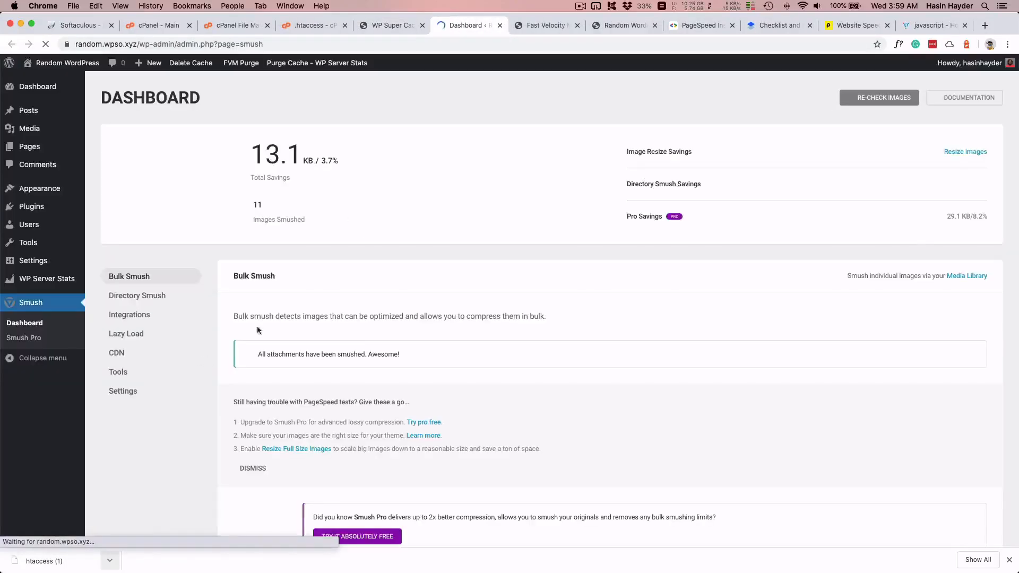
scroll(536, 312, down, 6)
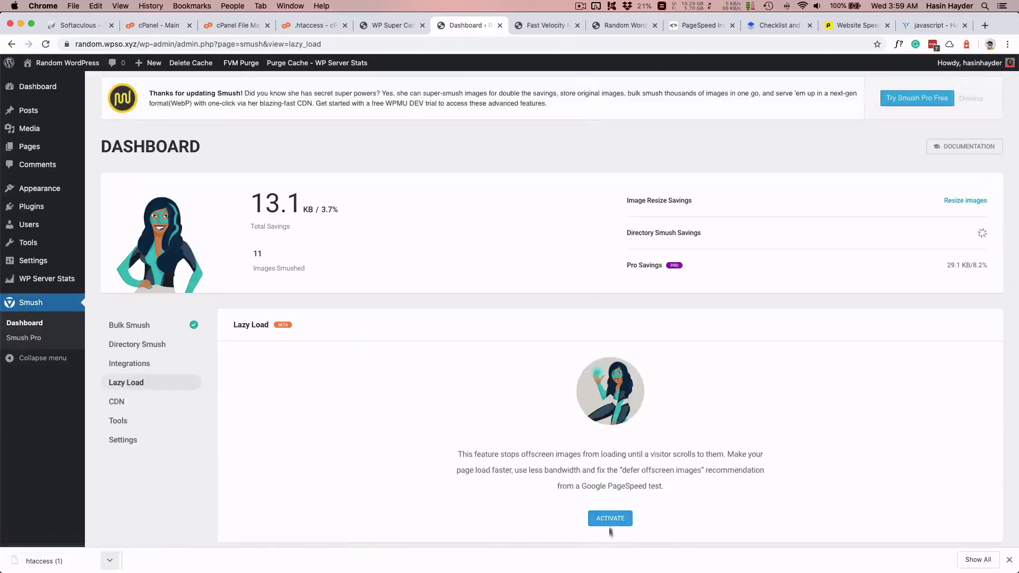
click(610, 518)
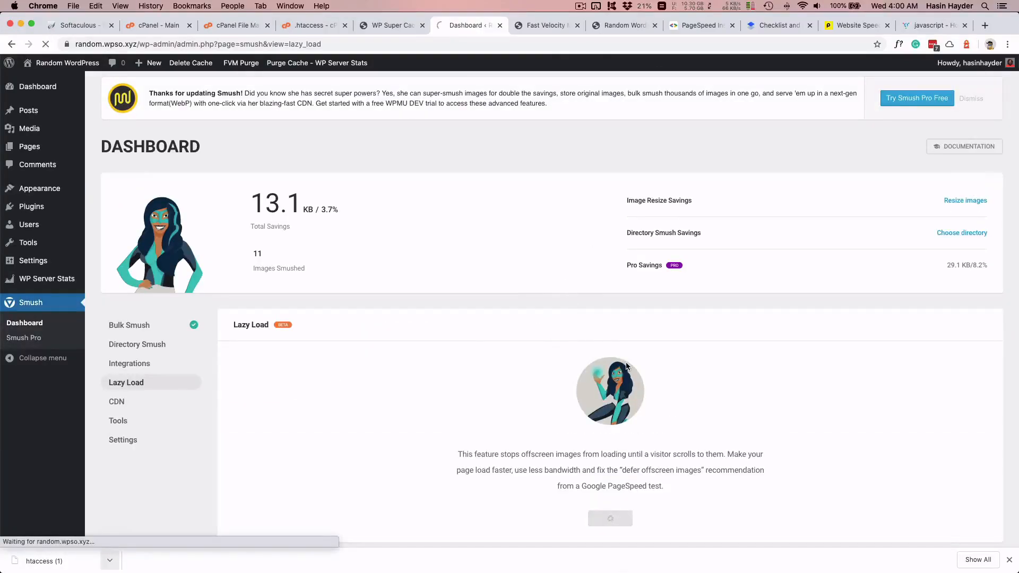
scroll(626, 362, down, 5)
scroll(626, 365, down, 10)
click(953, 420)
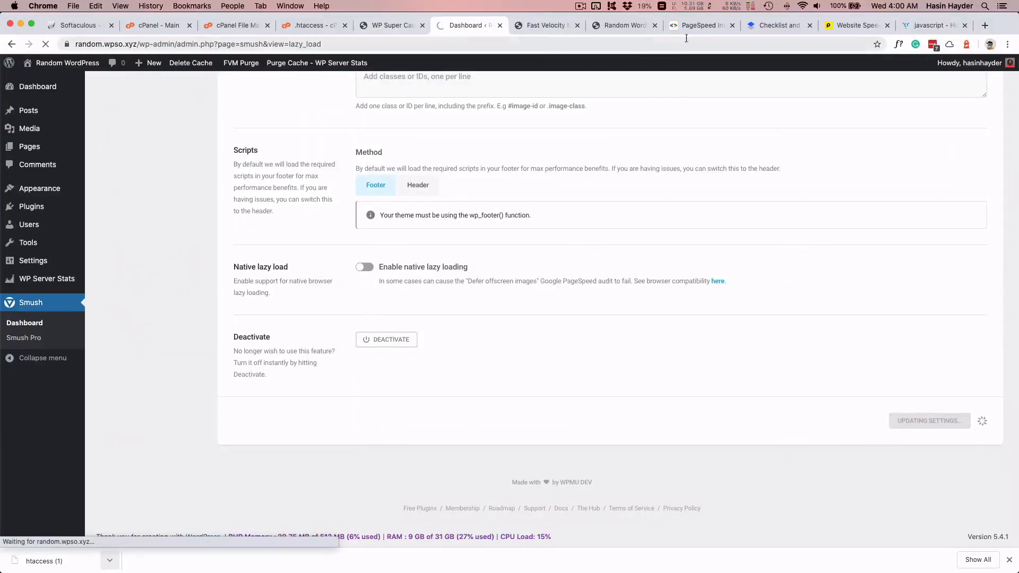
- Add an "htaccess expiry" row to the checklist's Random (cPanel) table with Mobile 98 and Desktop 94, looking up the desktop score in PageSpeed Insights
click(700, 25)
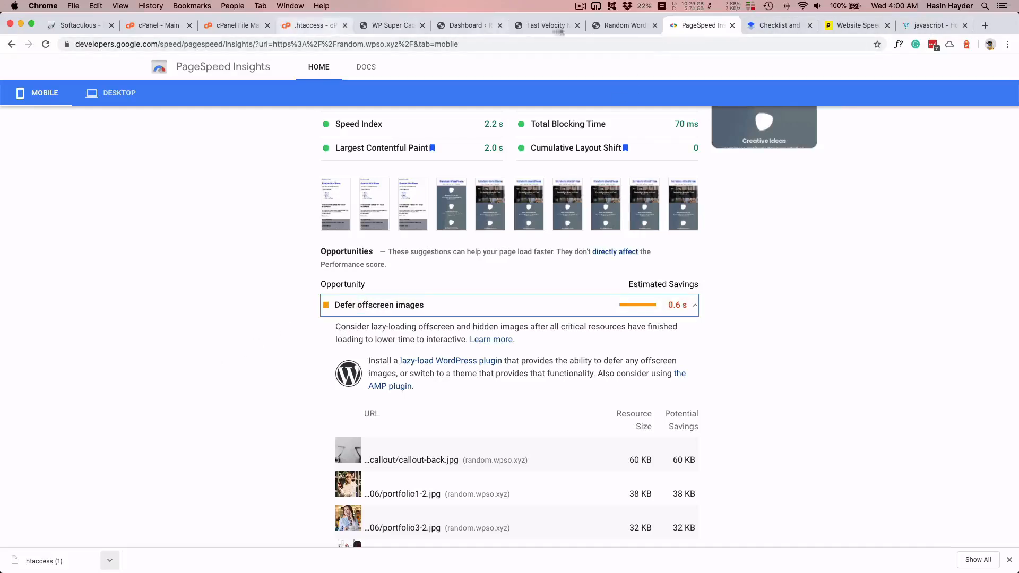
click(779, 25)
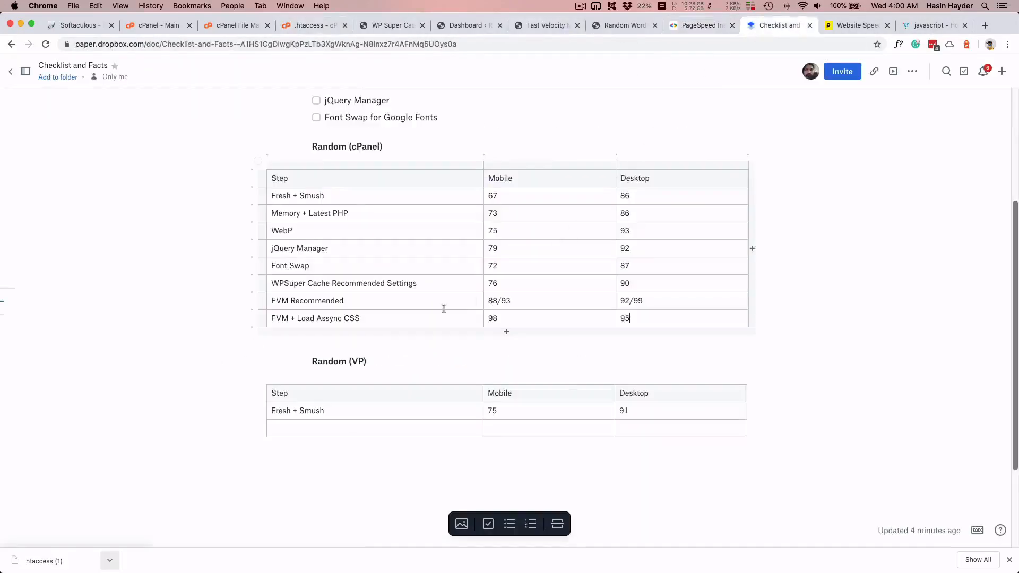
click(506, 332)
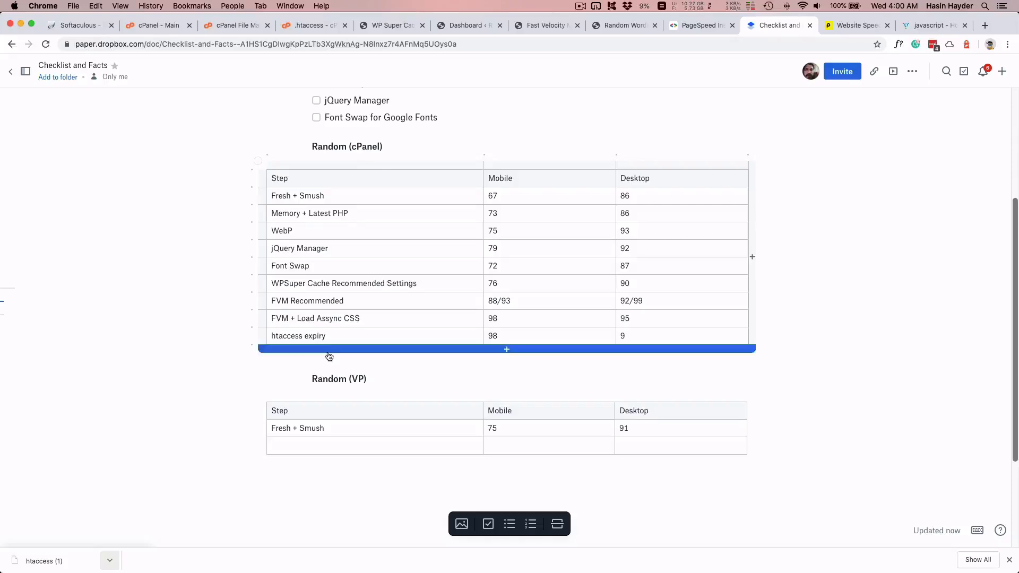
click(709, 27)
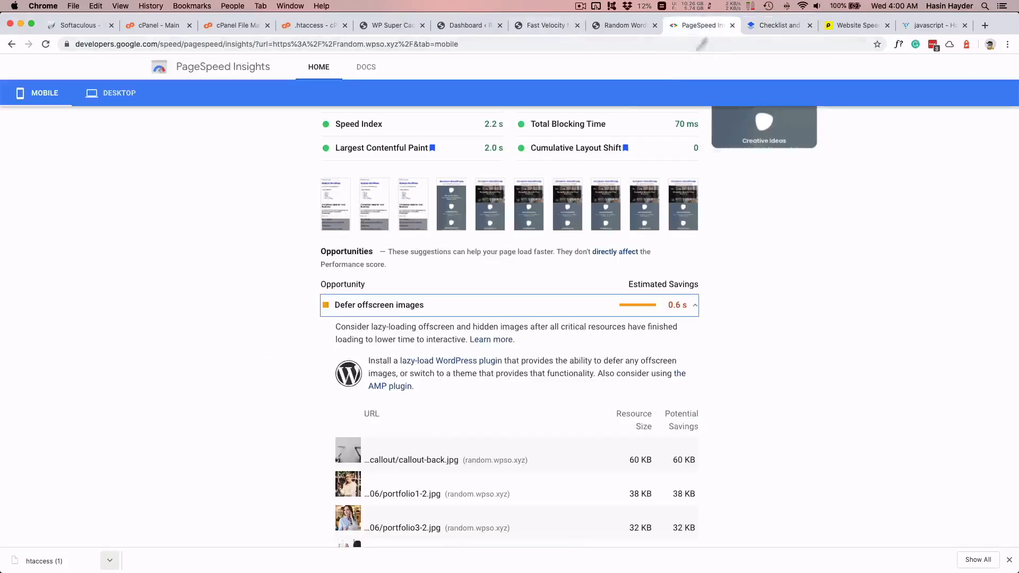
click(132, 155)
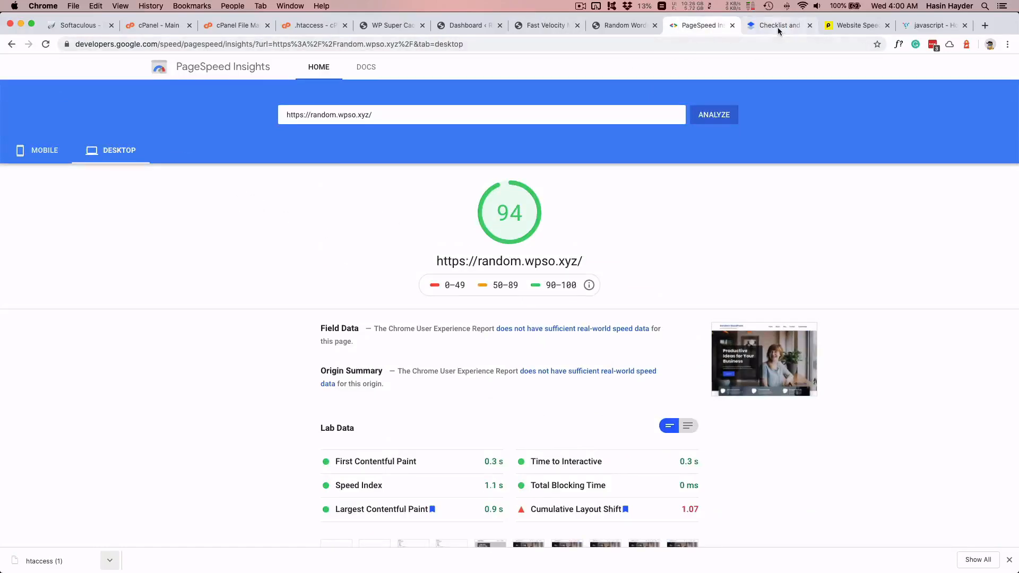
click(778, 27)
text(4)
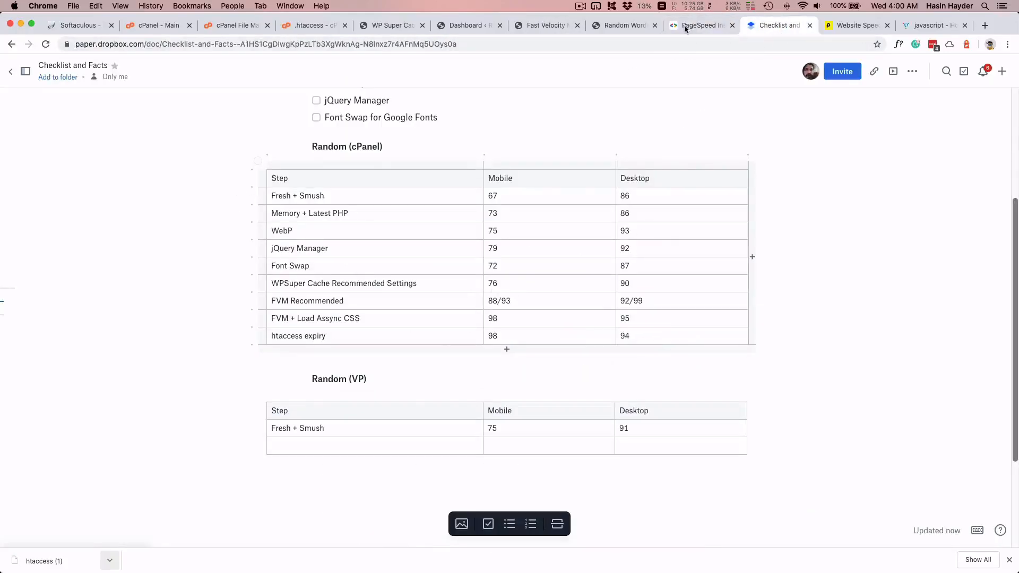
- Check in Smush that lazy loading is active and start a new PageSpeed Insights analysis of the site
click(542, 25)
click(622, 25)
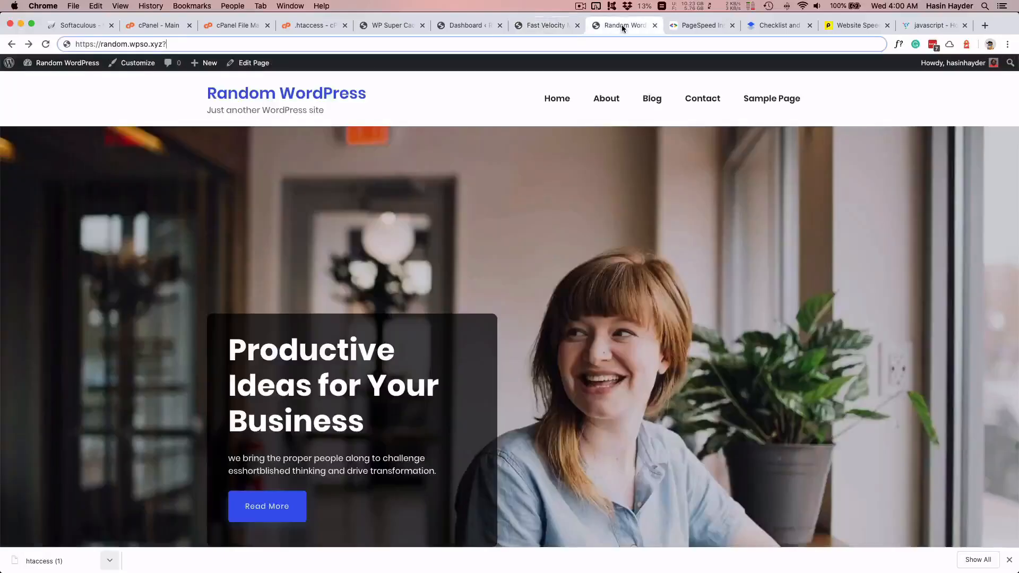
click(460, 24)
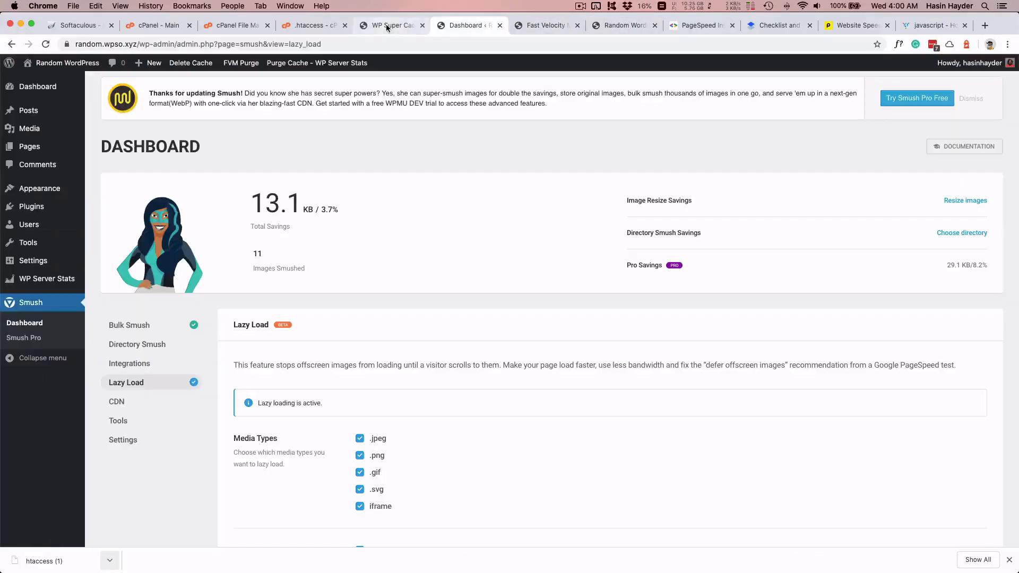
click(699, 25)
click(717, 115)
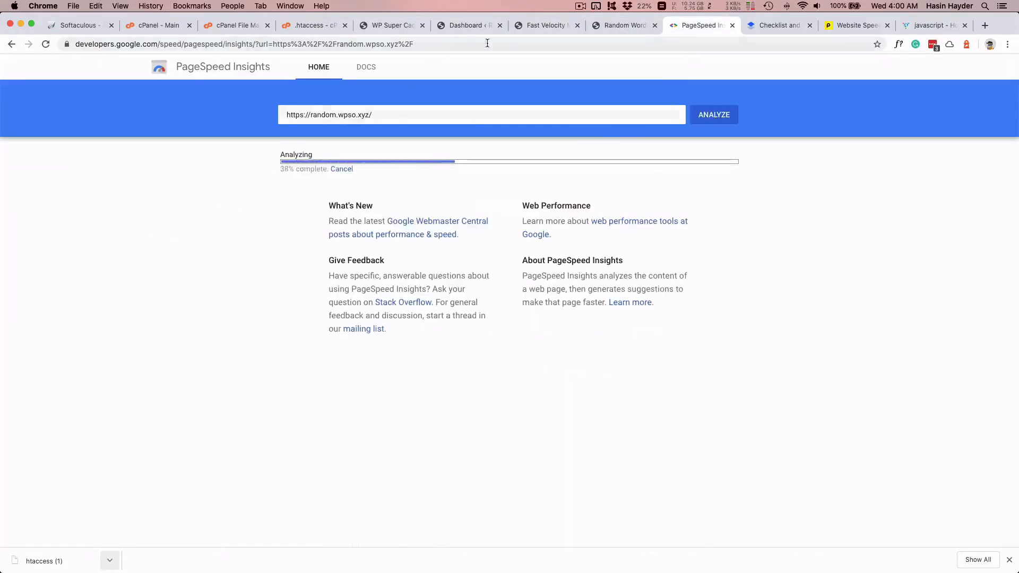
- Purge the FVM caches from the WP Super Cache settings page and return to the PageSpeed Insights report
click(392, 25)
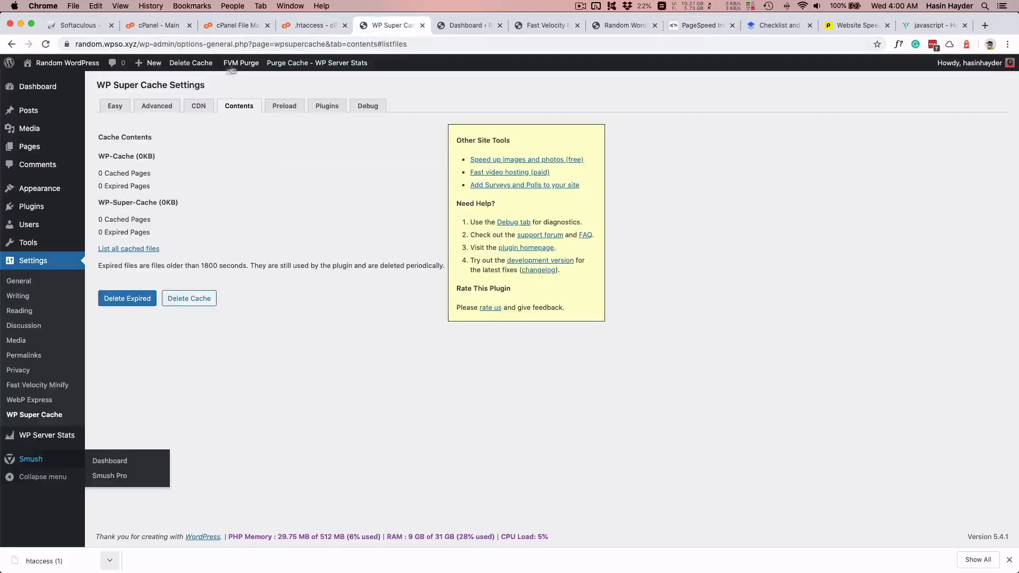
click(241, 63)
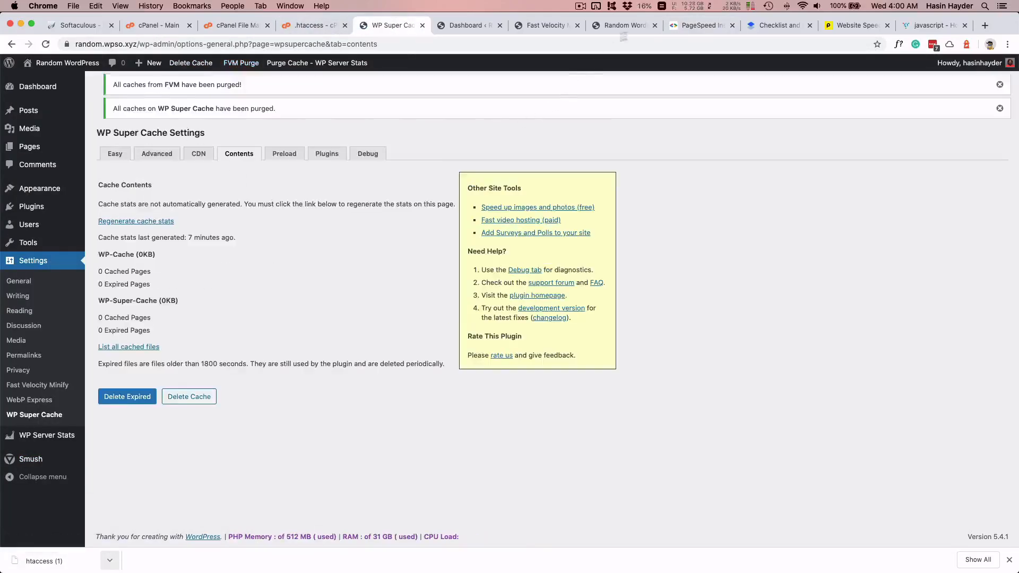
click(700, 25)
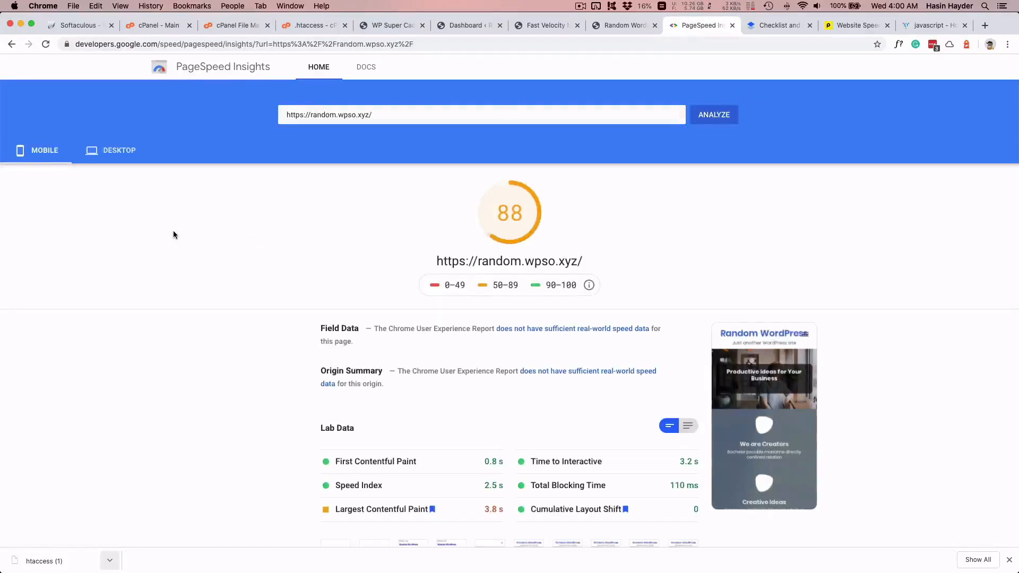
- Rerun the PageSpeed analysis on the purged site, open its desktop result, and start another analysis
click(703, 122)
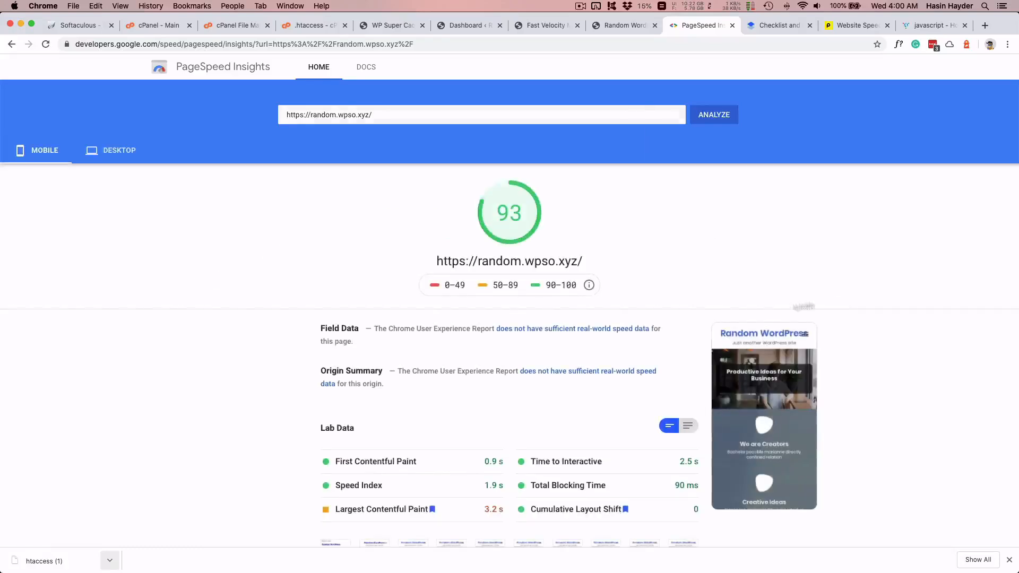
click(120, 152)
click(714, 114)
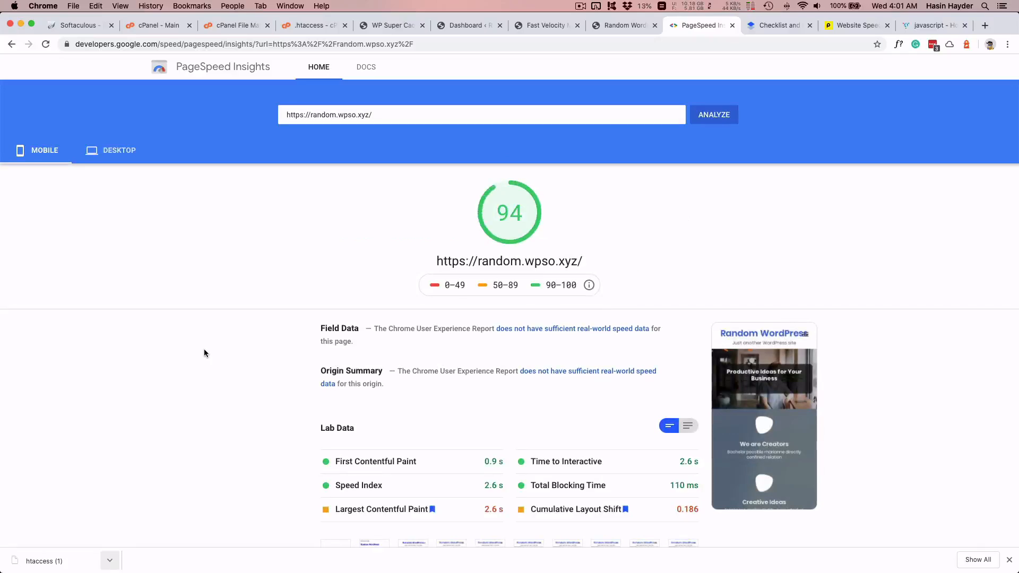
- Examine the new desktop report's lab data, diagnostics and Cumulative Layout Shift, and switch to the site's front page
click(112, 151)
scroll(227, 329, down, 5)
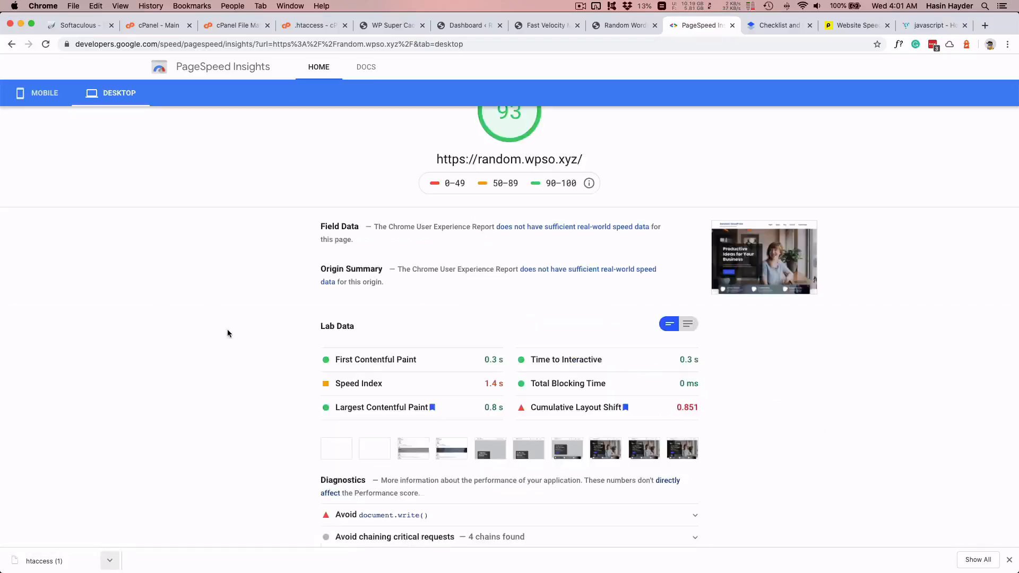
scroll(227, 334, down, 4)
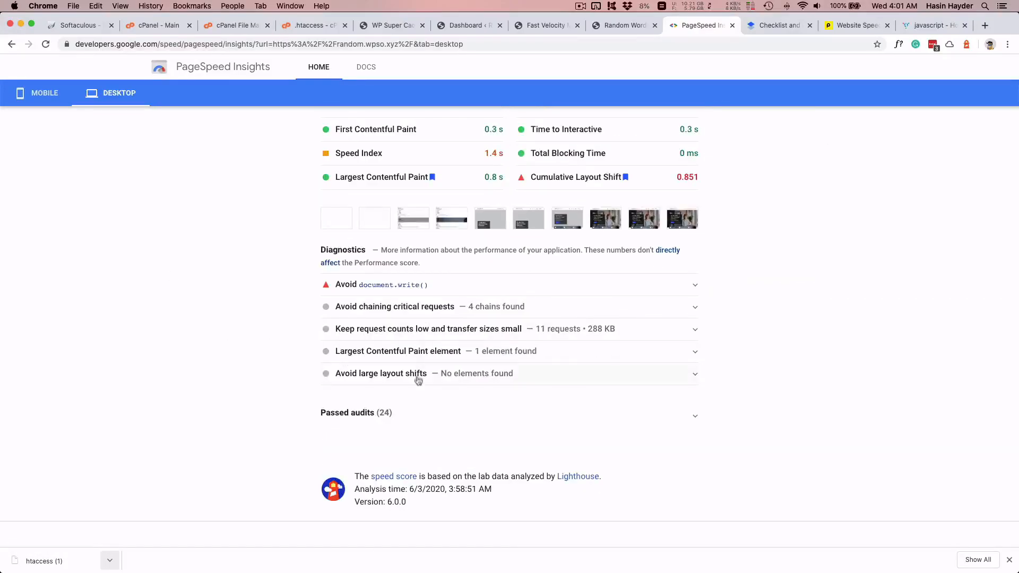
scroll(405, 310, up, 4)
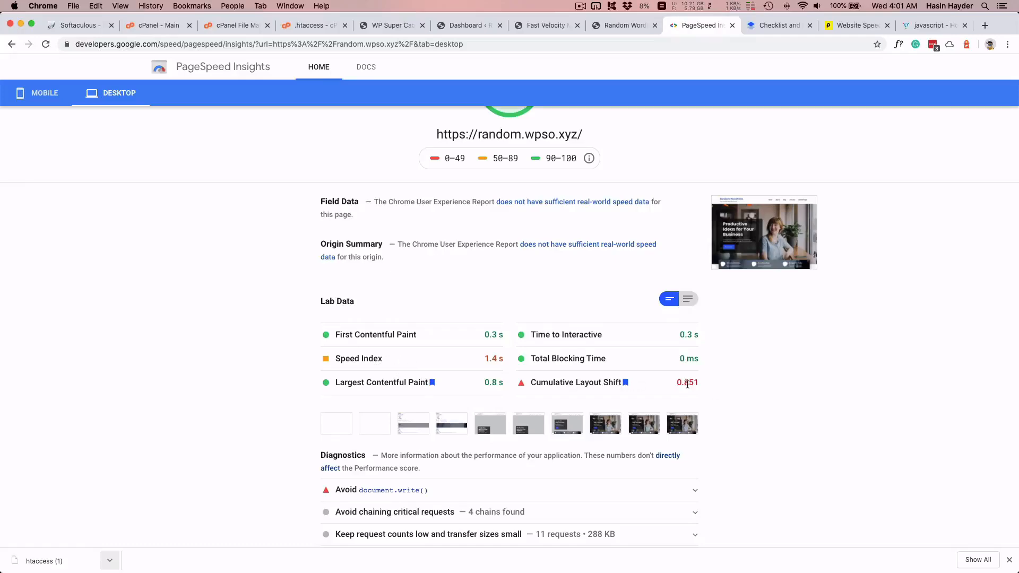
click(605, 27)
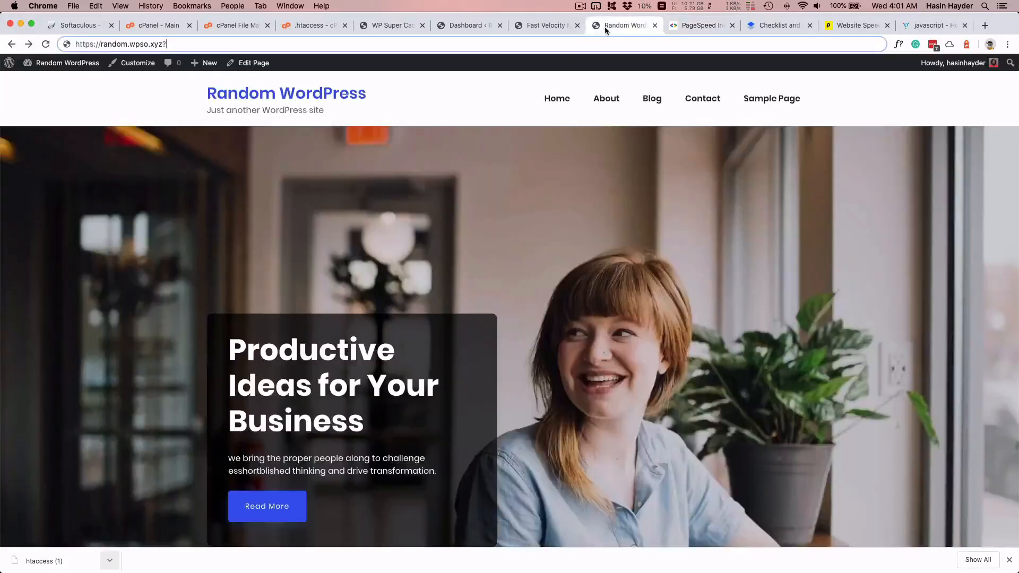
- Examine the mobile report's opportunities for image formats, unused JavaScript, image sizing and unused CSS, and start a new PageSpeed analysis
click(706, 25)
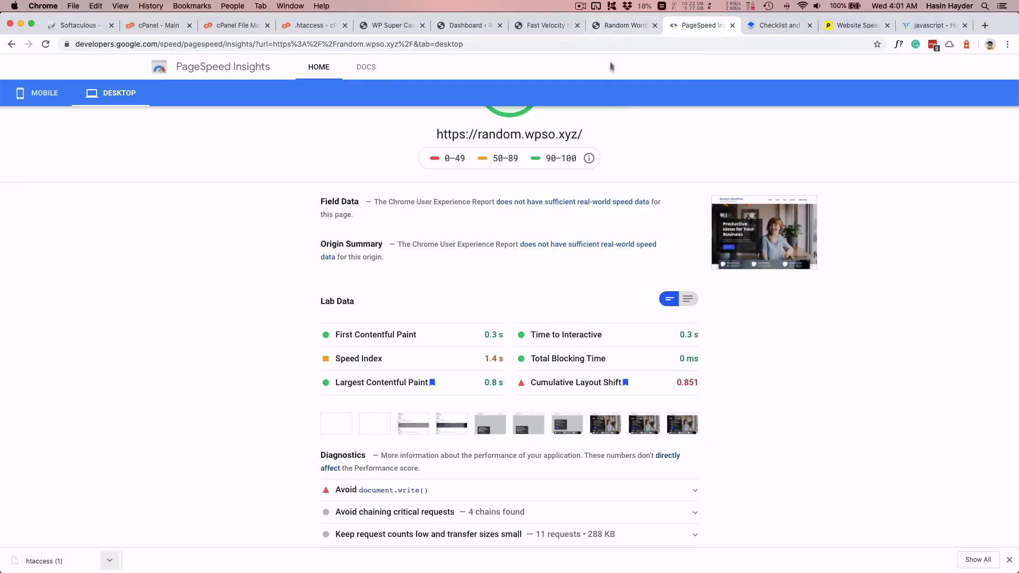
click(43, 93)
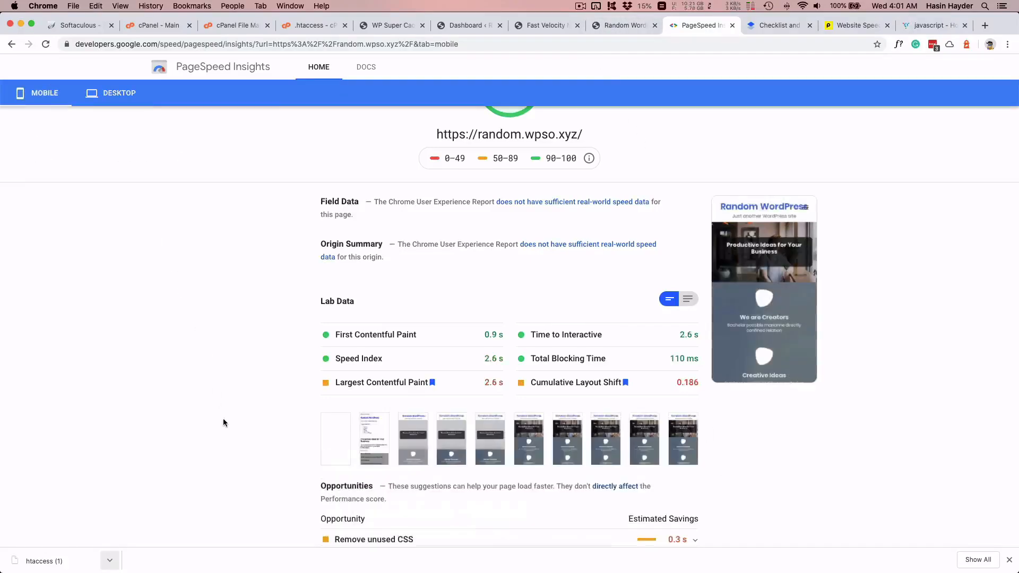
scroll(223, 419, down, 2)
scroll(224, 420, down, 1)
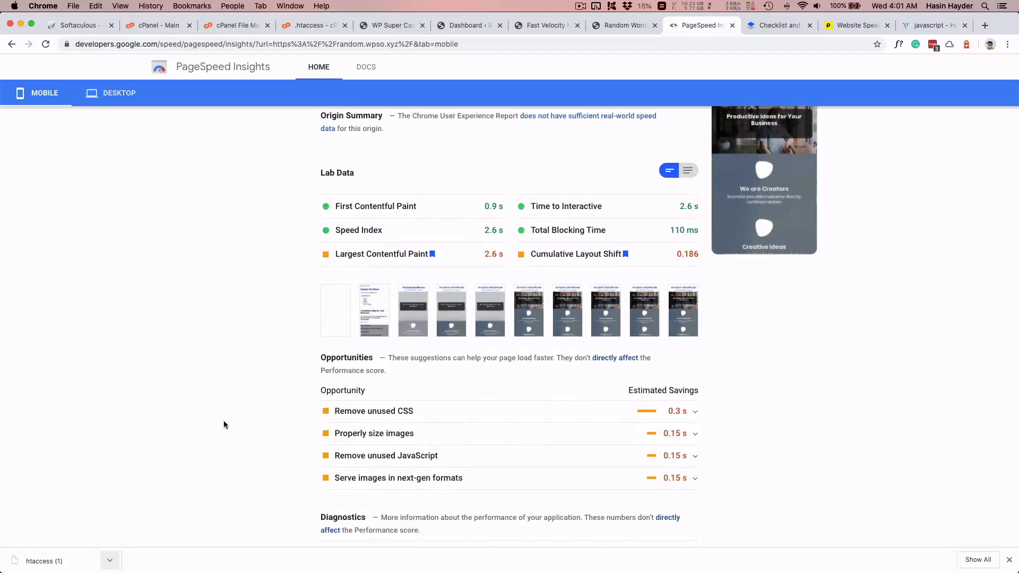
click(364, 479)
scroll(209, 419, down, 5)
click(360, 249)
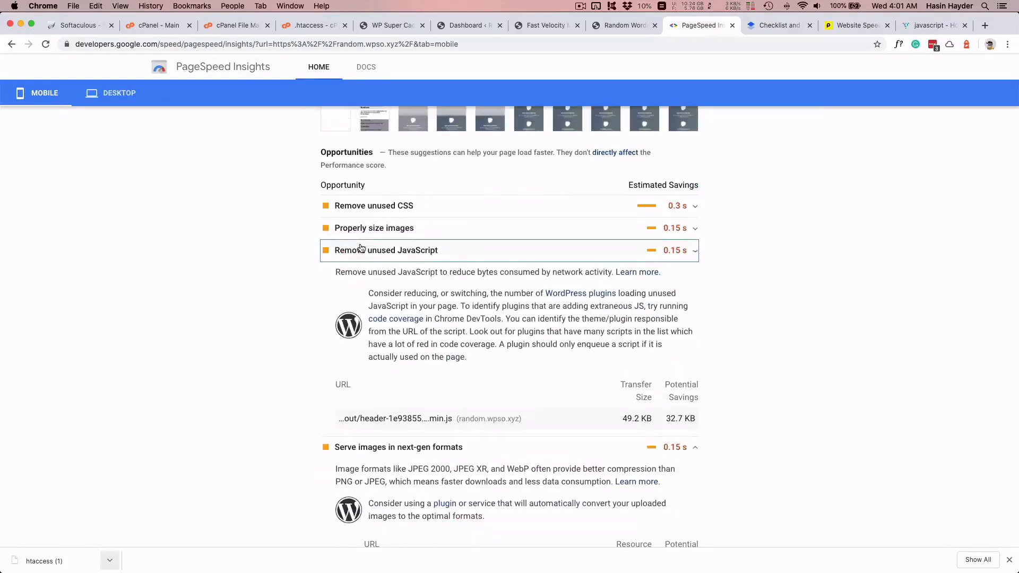
scroll(268, 287, up, 3)
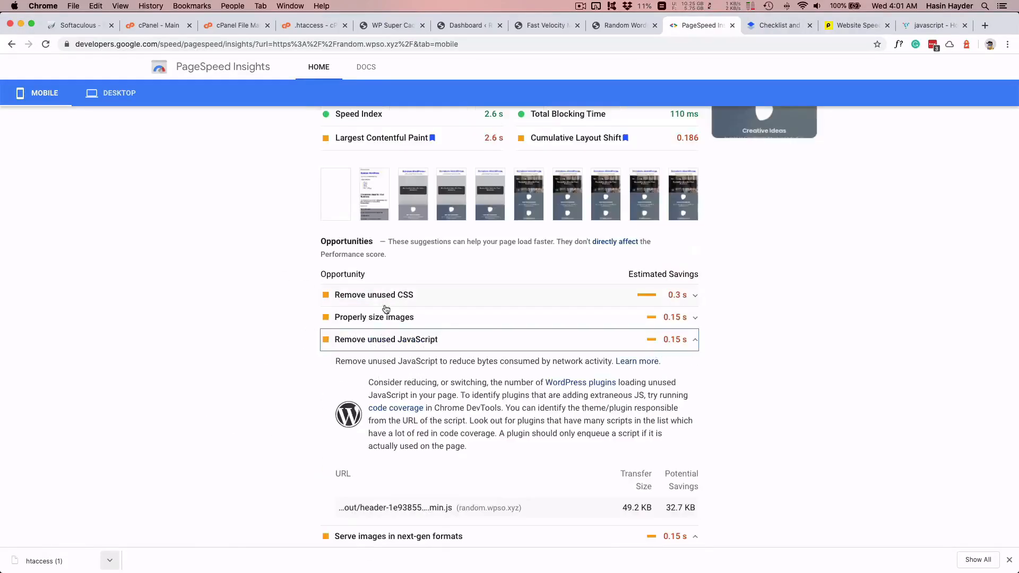
click(353, 319)
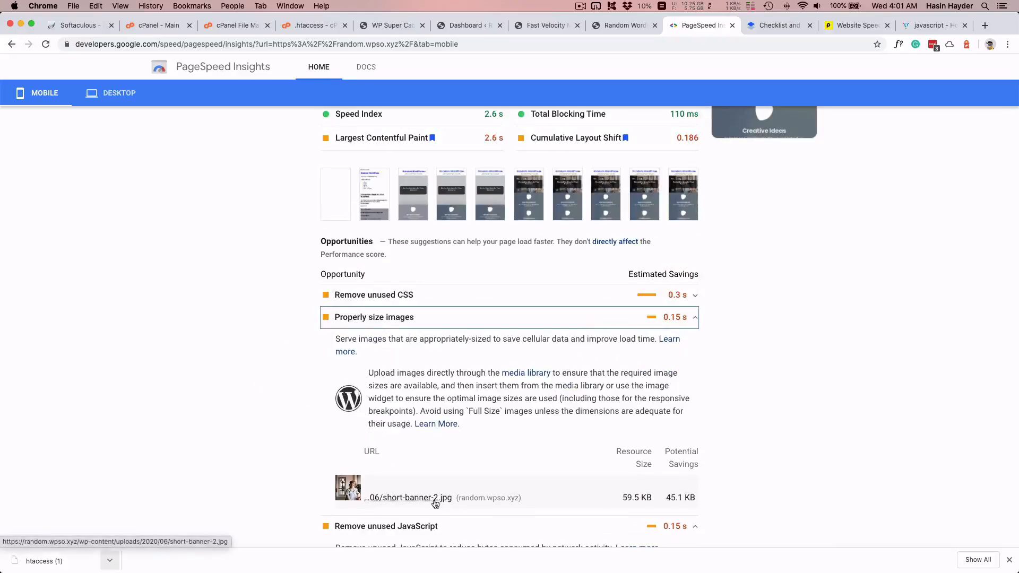
double_click(371, 295)
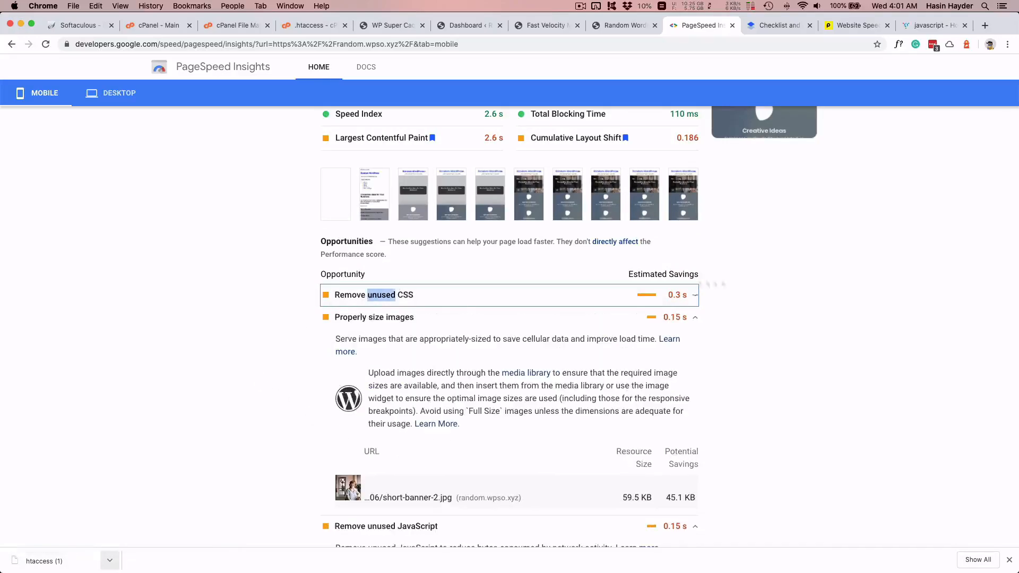
scroll(371, 297, up, 10)
click(715, 118)
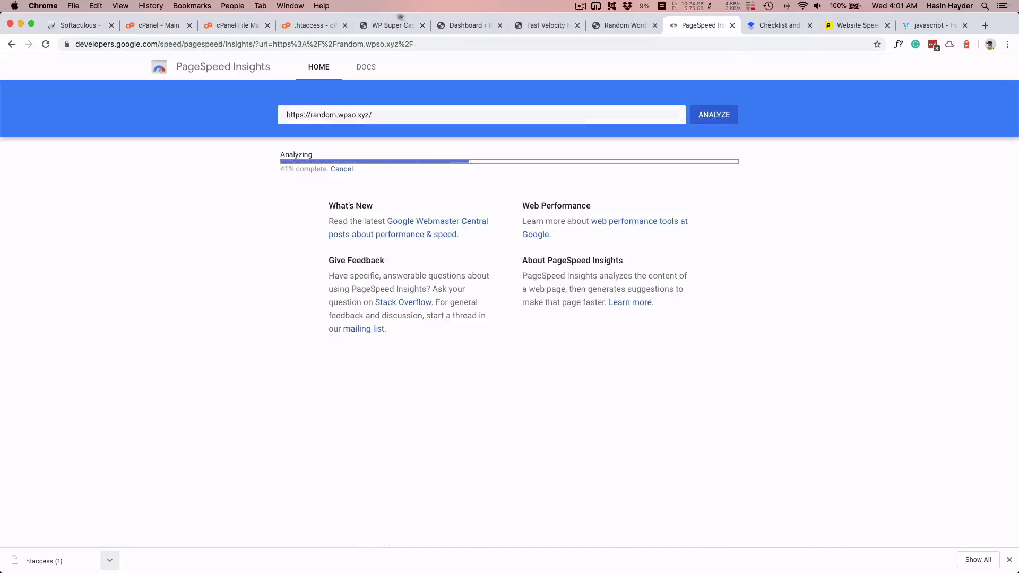
- Comment out every directive inside the mod_expires block of the .htaccess file with #, from ExpiresActive to application/x-javascript, and save the file
click(302, 27)
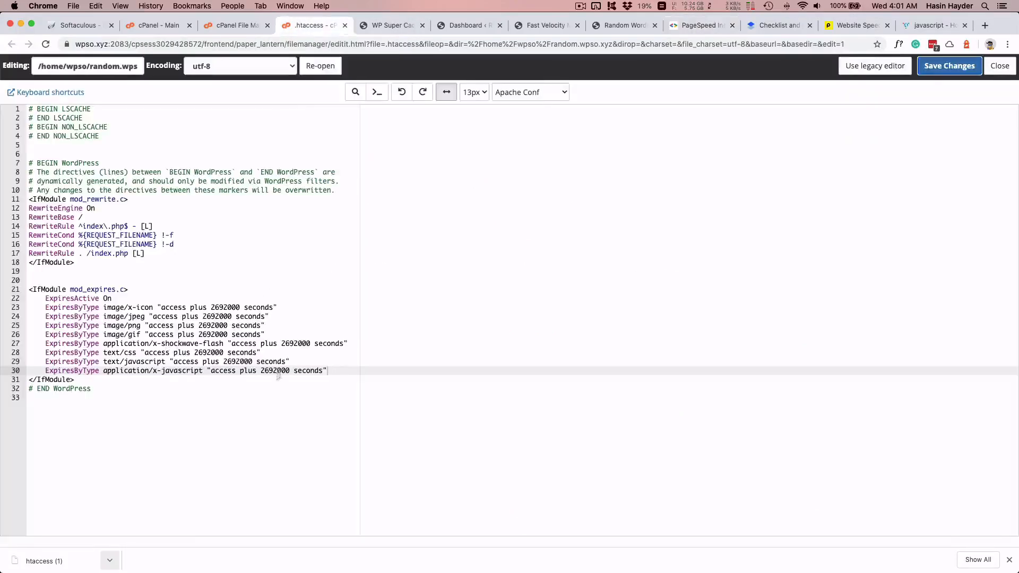
drag(78, 379, 16, 294)
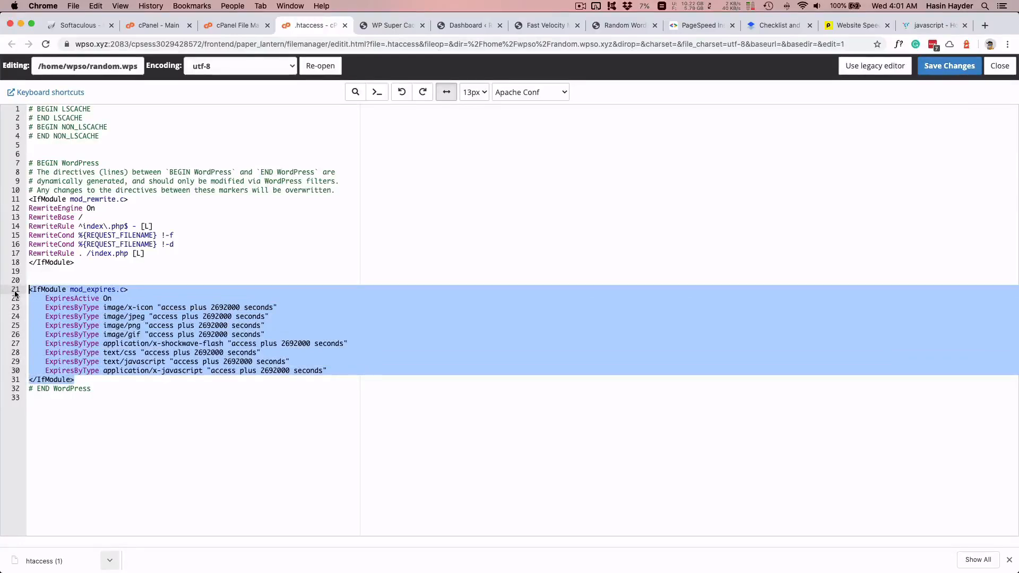
key(Right)
key(Up)
key(Up)
key(Up)
key(Up)
key(Up)
key(Up)
key(Up)
key(Up)
key(Up)
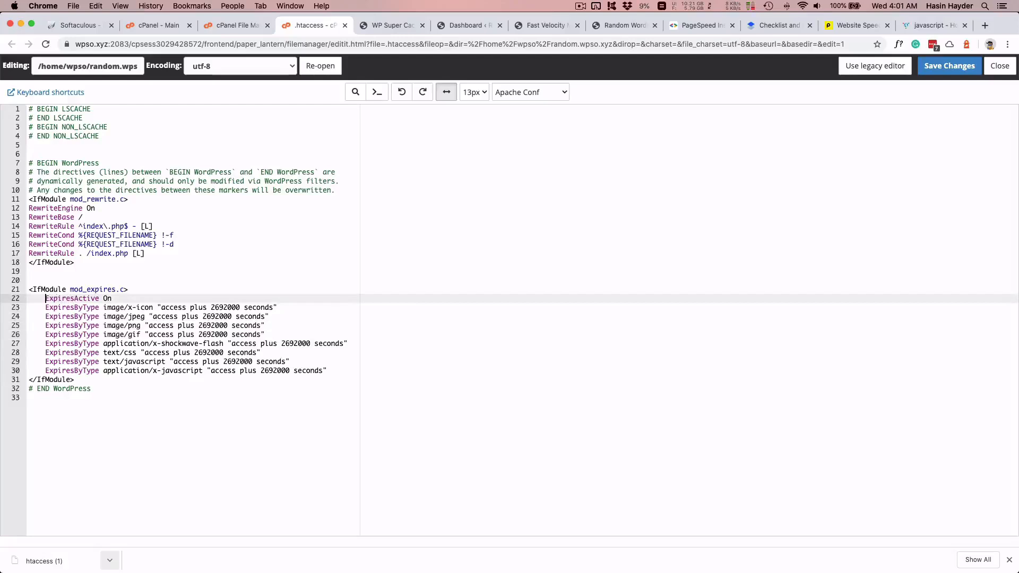
key(Home)
text(#)
key(Down)
key(Home)
text(#)
key(Down)
key(Home)
text(#)
key(Down)
key(Home)
text(#)
key(Down)
key(Home)
text(#)
key(Down)
key(Home)
text(#)
key(Down)
key(Home)
text(#)
key(Down)
key(Home)
text(#)
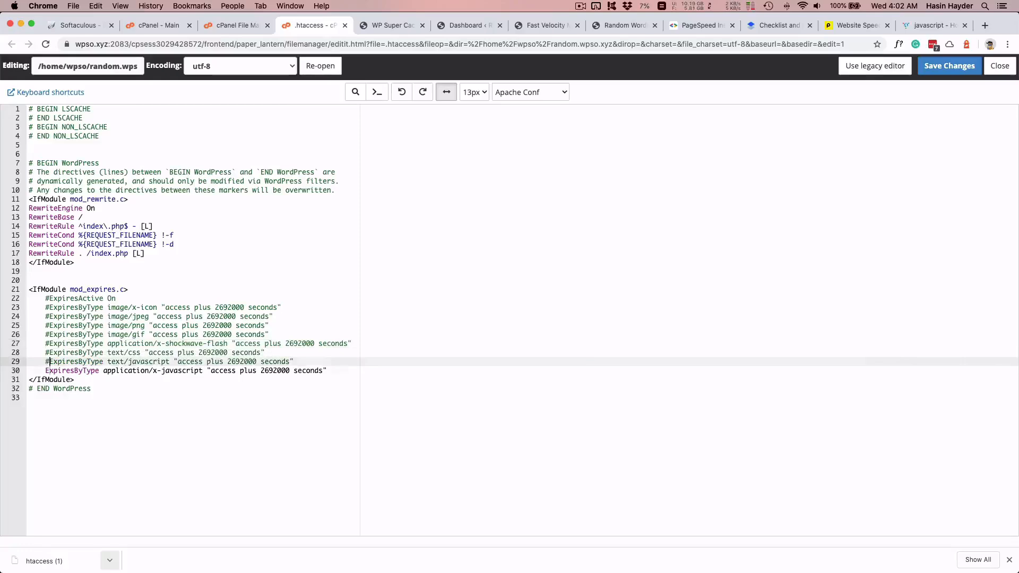
key(Down)
key(Home)
text(#)
key(super+s)
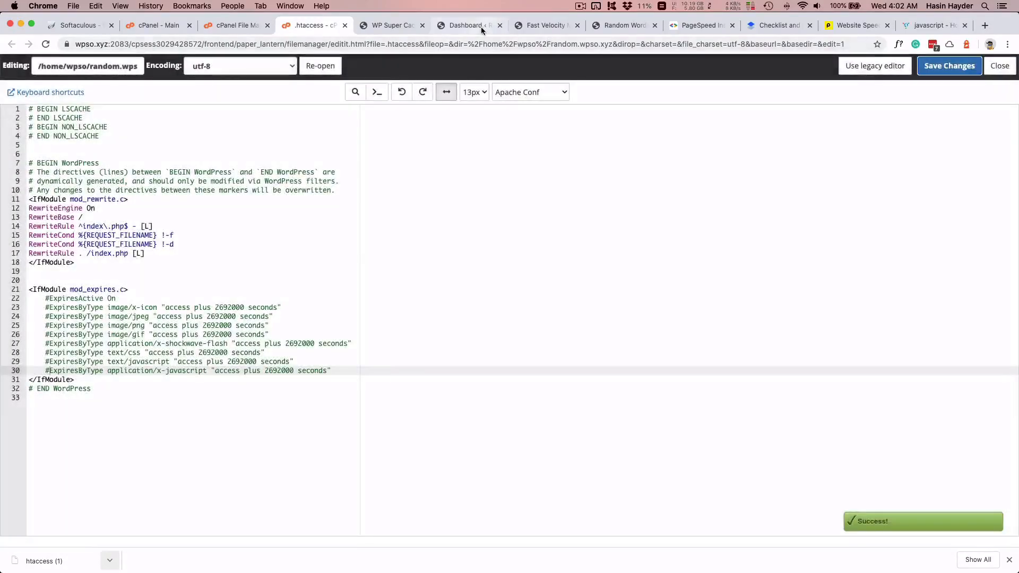
- Check the desktop result of the PageSpeed analysis of random.wpso.xyz and run the analysis again
click(470, 26)
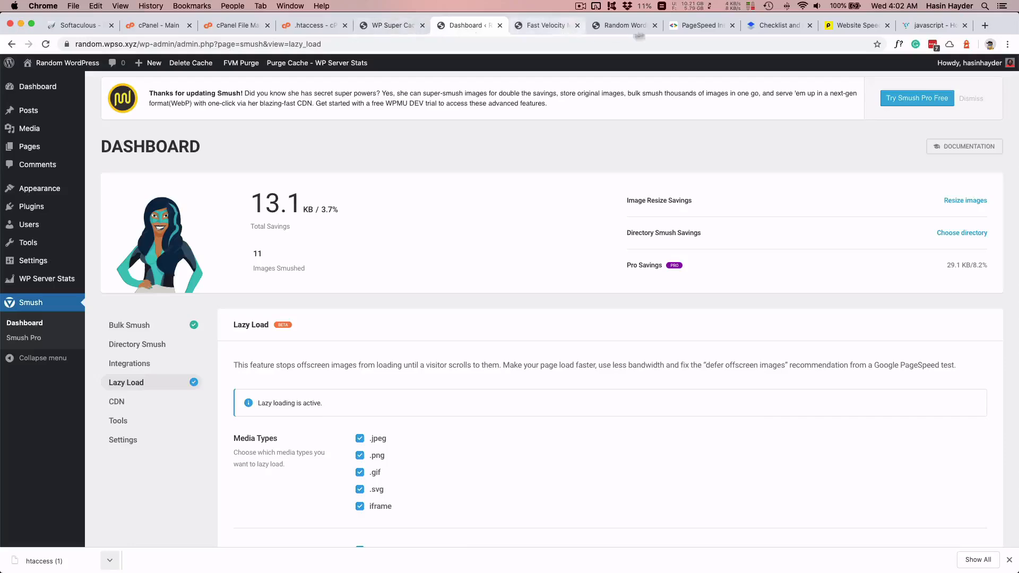
click(690, 25)
click(119, 150)
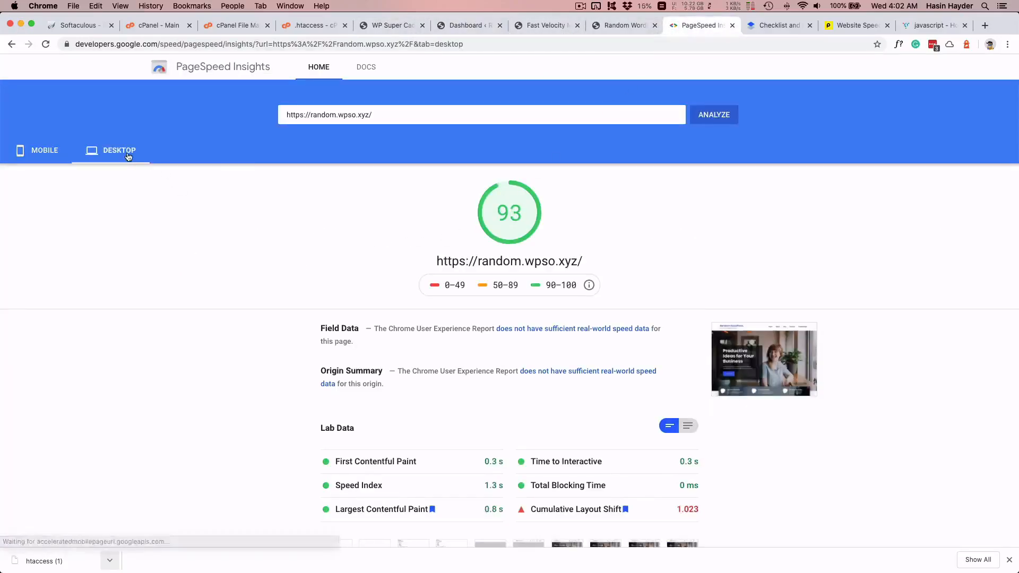
scroll(128, 286, down, 2)
scroll(128, 292, up, 3)
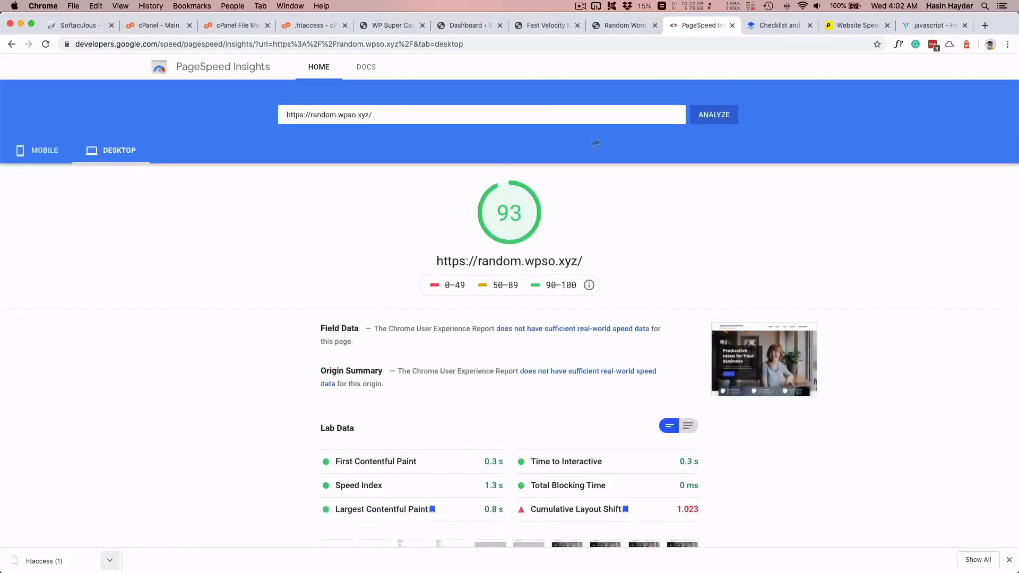
click(723, 114)
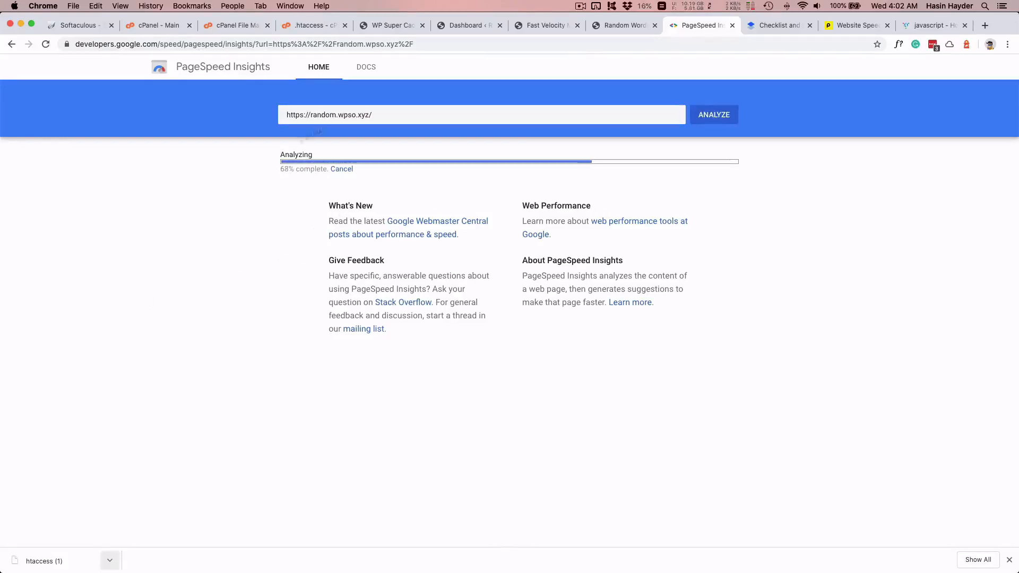
- Review Fast Velocity Minify's status page and its font, CSS, JavaScript and PageSpeed settings, and open its Pro options
click(541, 25)
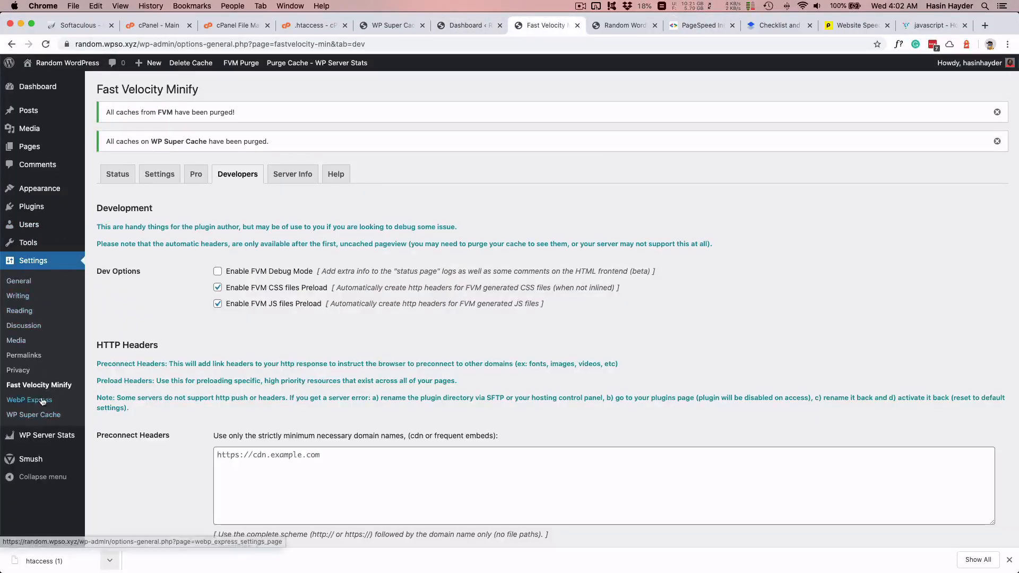
mouse_move(110, 186)
click(114, 175)
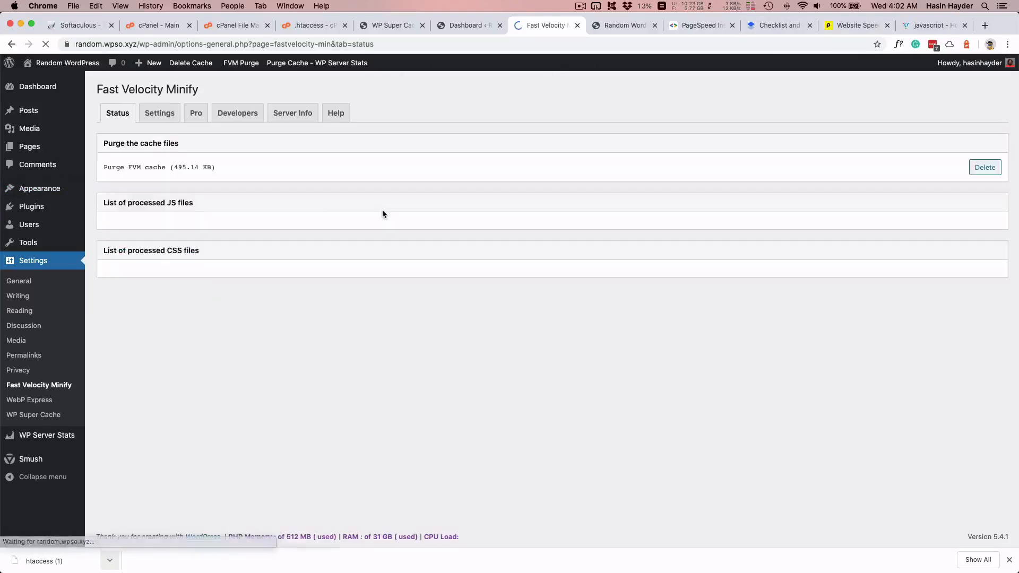
click(158, 122)
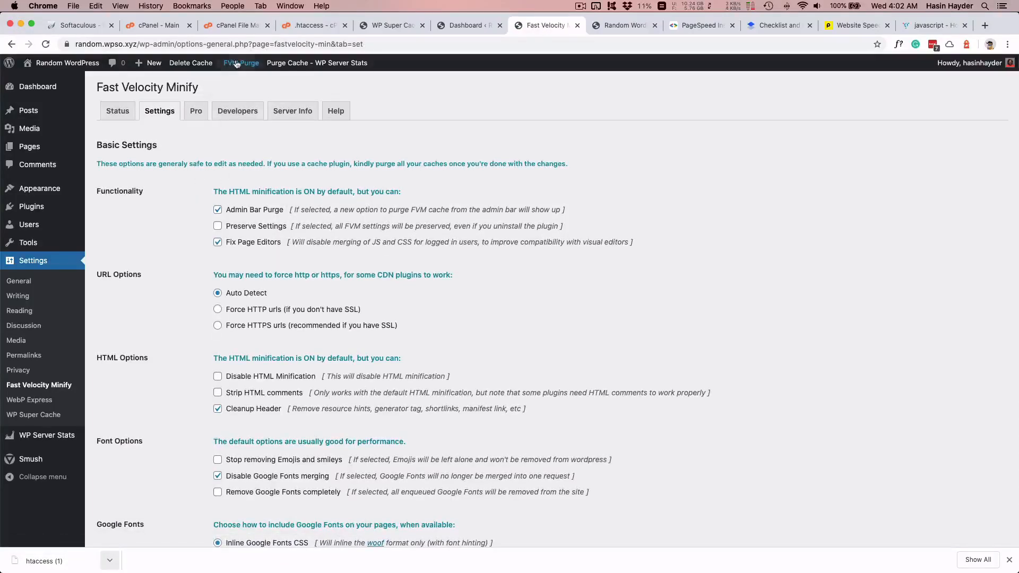
scroll(261, 244, down, 3)
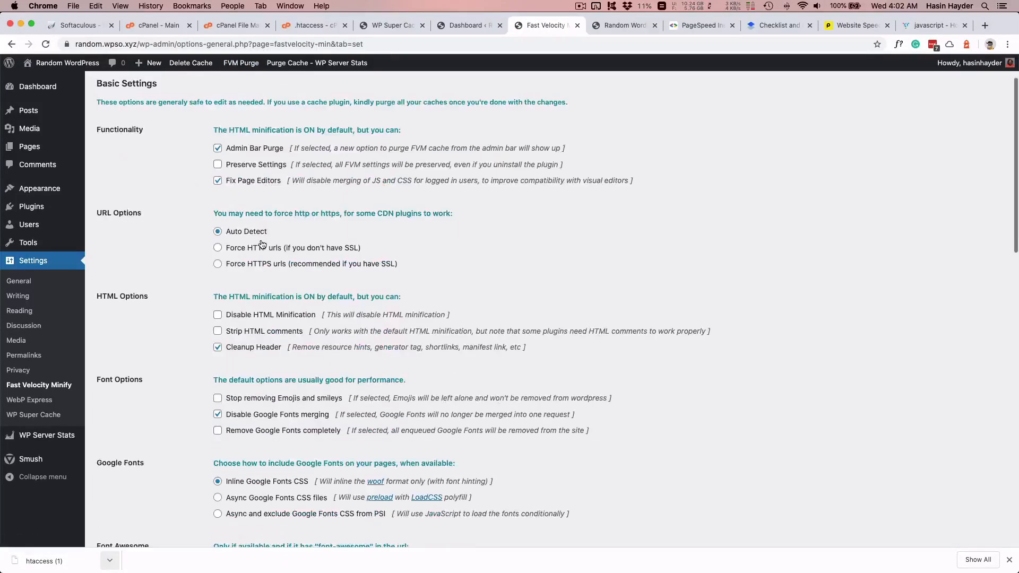
scroll(261, 245, down, 5)
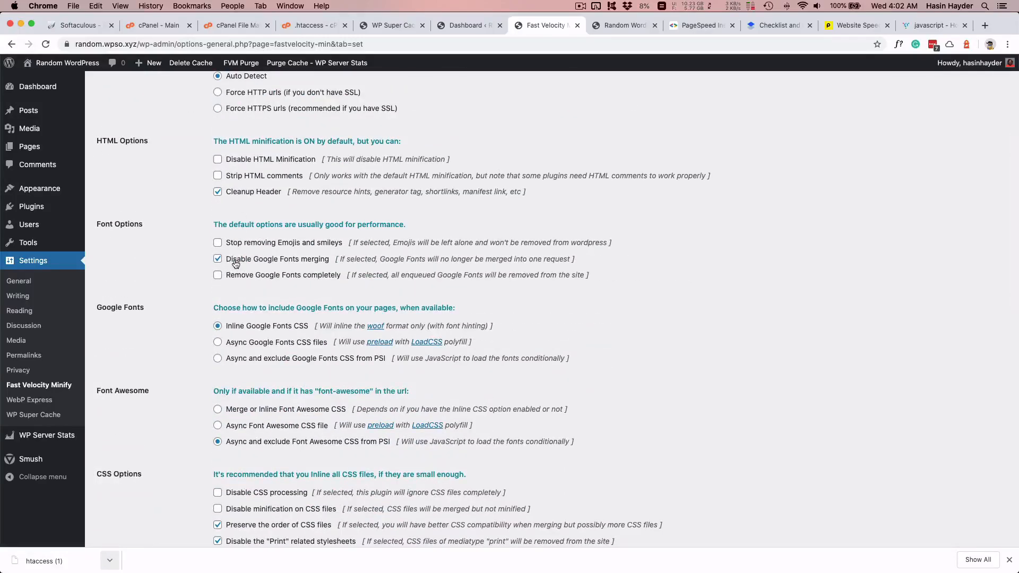
scroll(234, 260, down, 4)
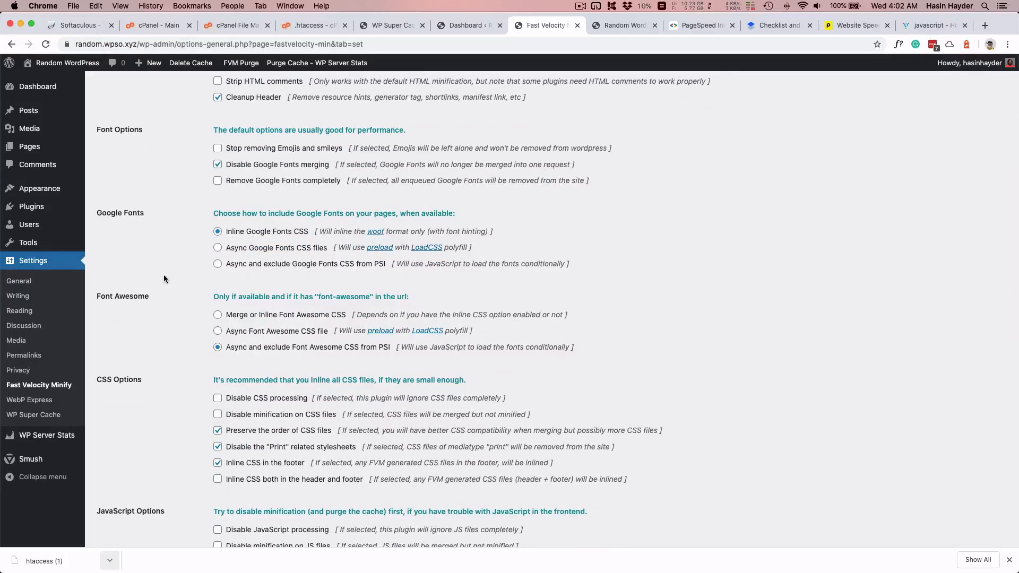
scroll(163, 276, down, 1)
scroll(164, 275, down, 3)
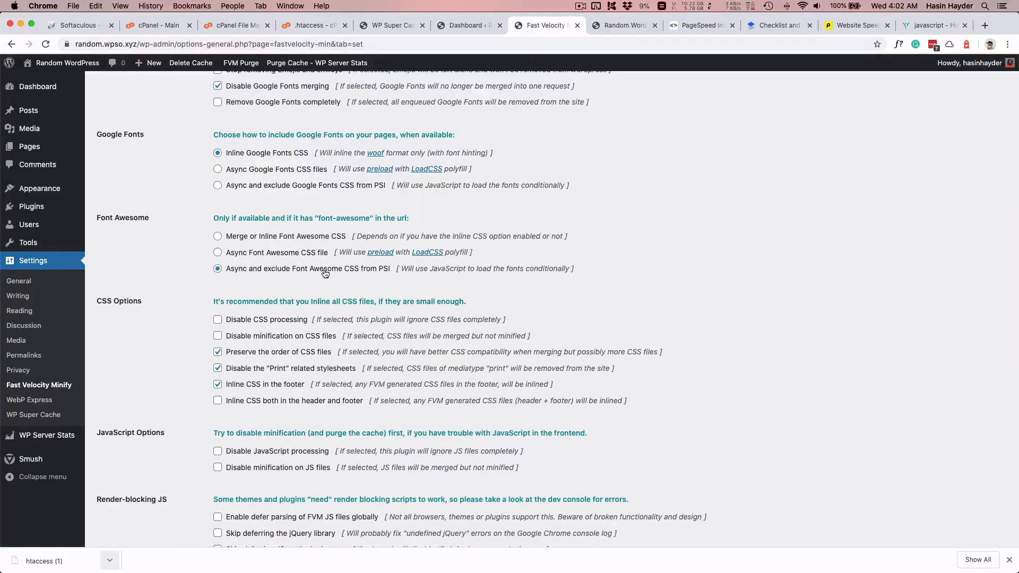
scroll(184, 288, down, 4)
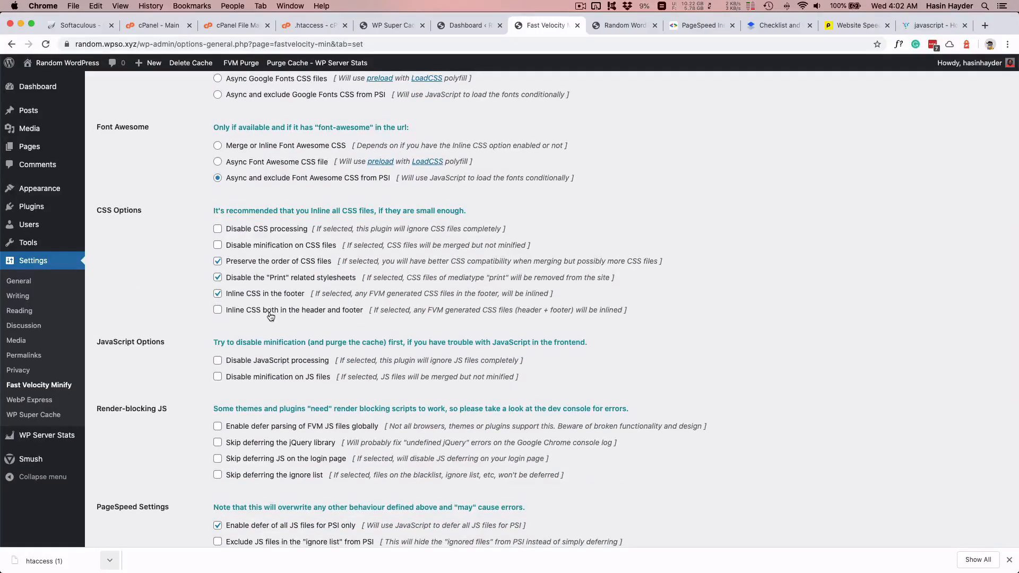
scroll(197, 292, down, 4)
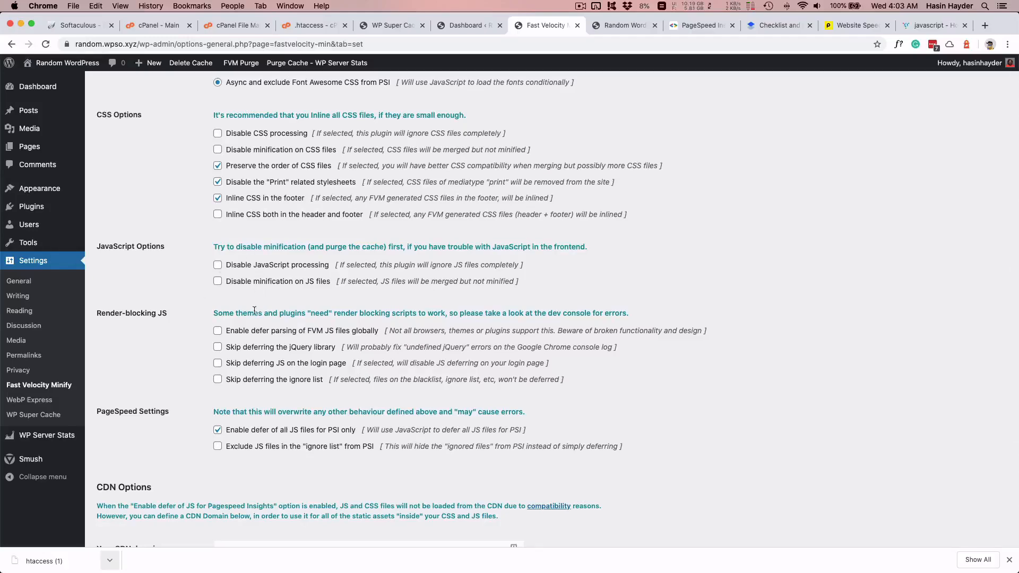
scroll(266, 382, down, 2)
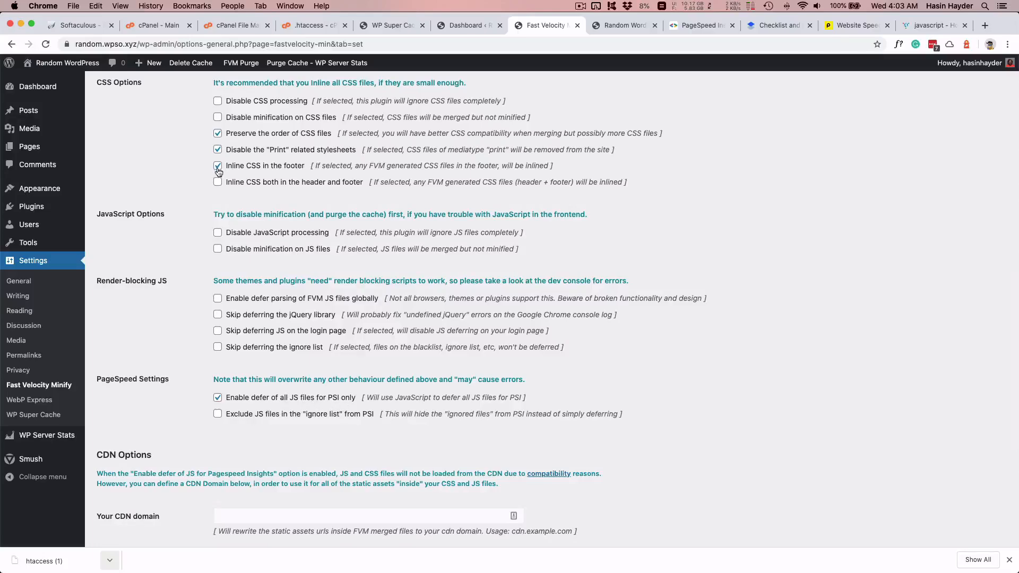
scroll(217, 175, up, 15)
click(200, 116)
- Examine the new PageSpeed report's desktop result and expand the Largest Contentful Paint element in its diagnostics
click(715, 29)
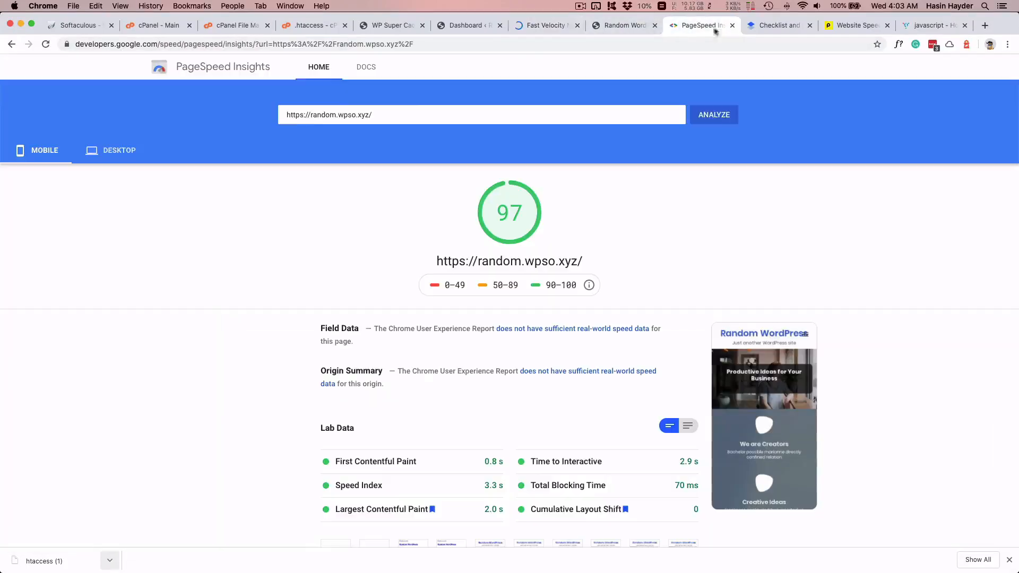
click(111, 150)
scroll(265, 273, down, 6)
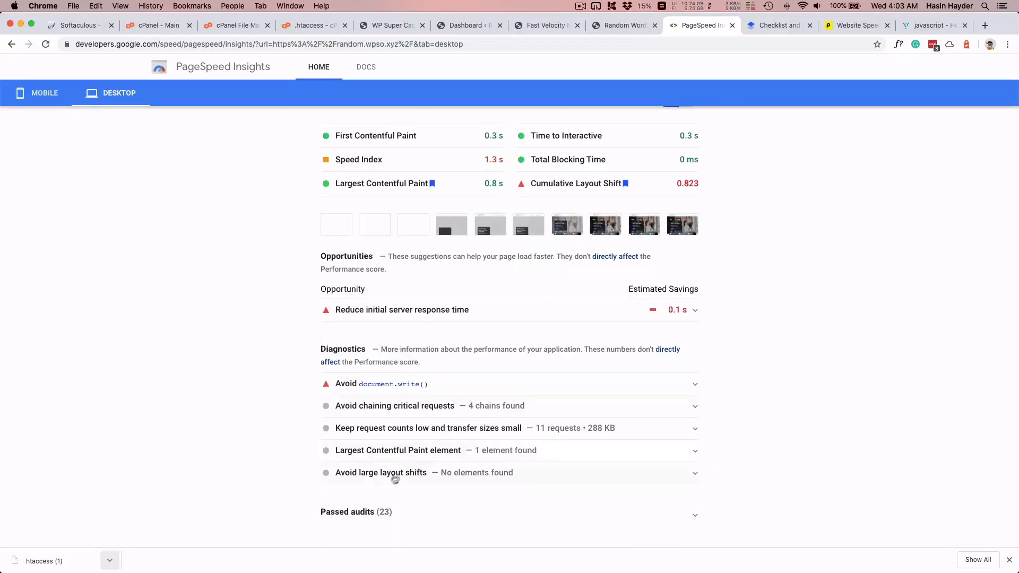
click(387, 457)
scroll(477, 448, down, 2)
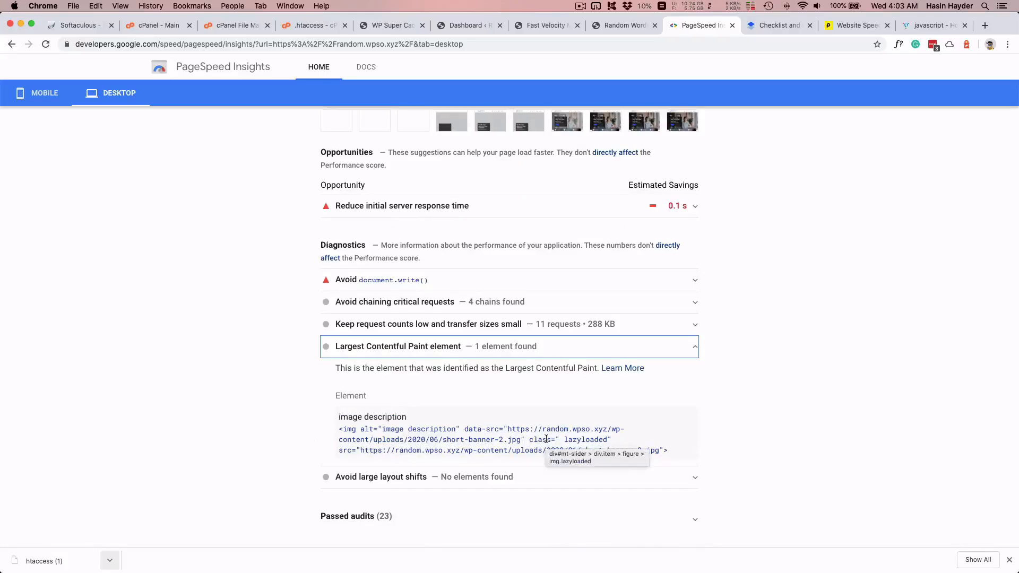
- Look over Fast Velocity Minify's Pro exceptions and open its developer options for CSS and JS preloading
click(533, 25)
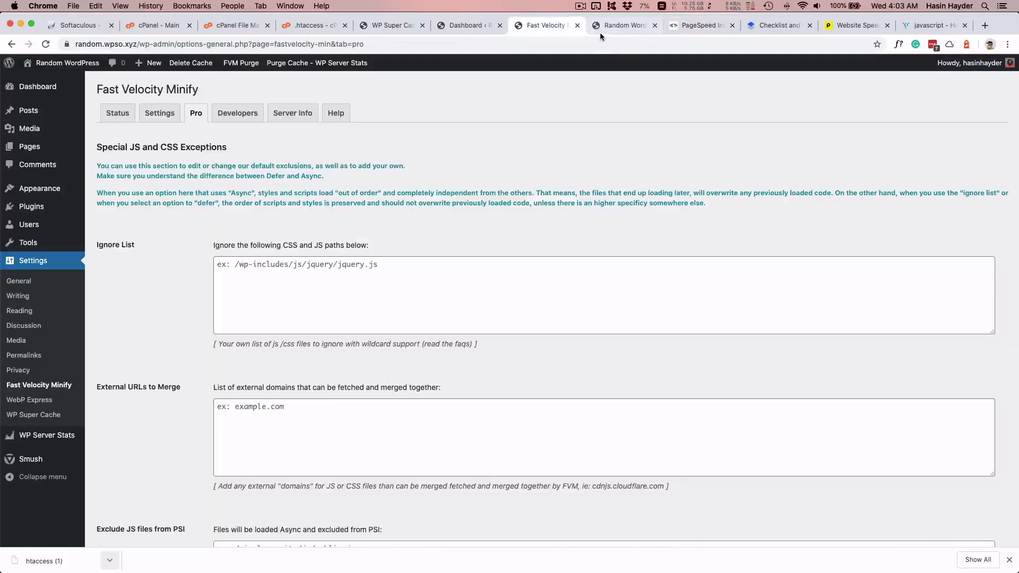
click(467, 25)
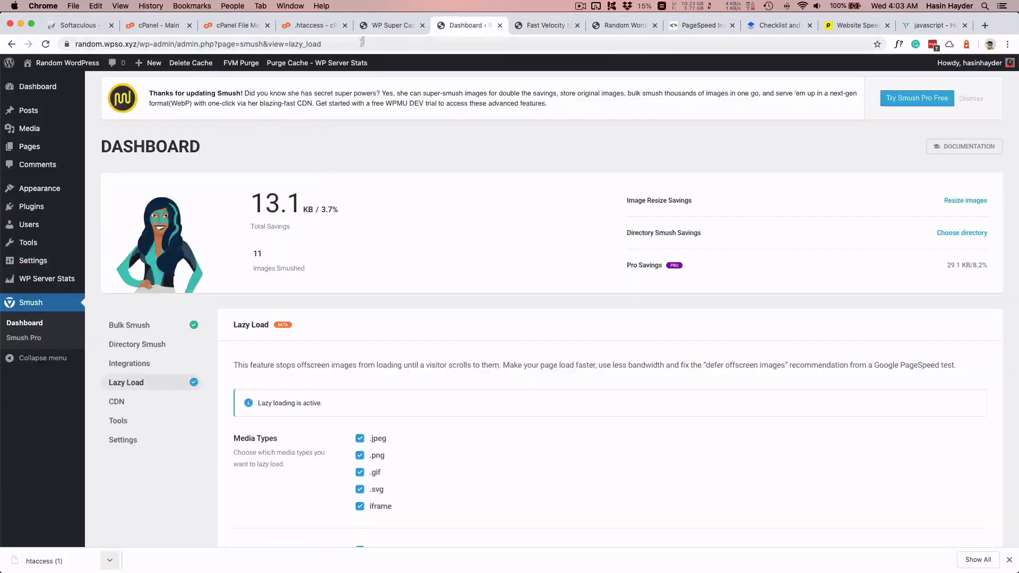
key(ctrl+Tab)
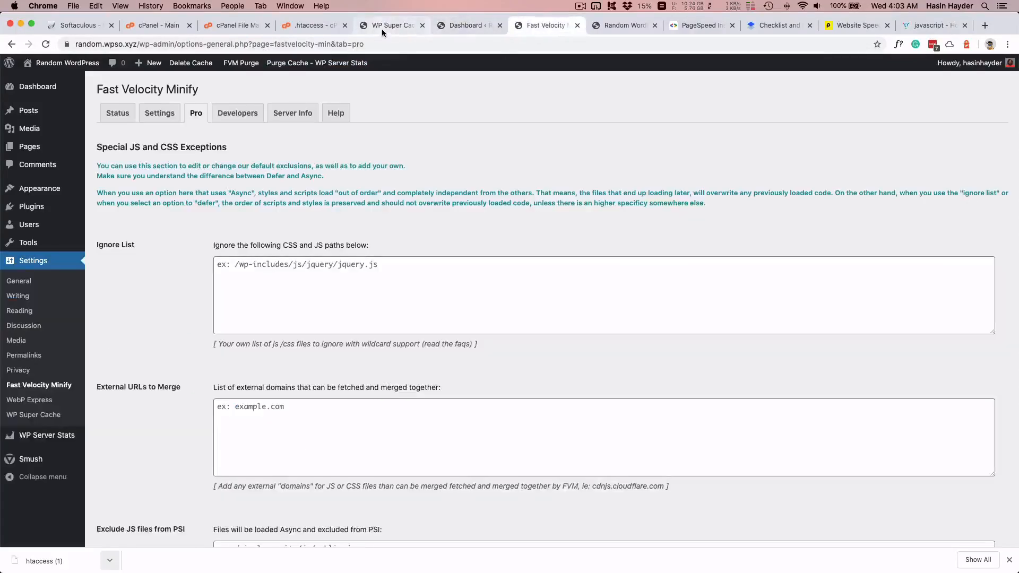
scroll(186, 180, down, 5)
scroll(186, 179, up, 5)
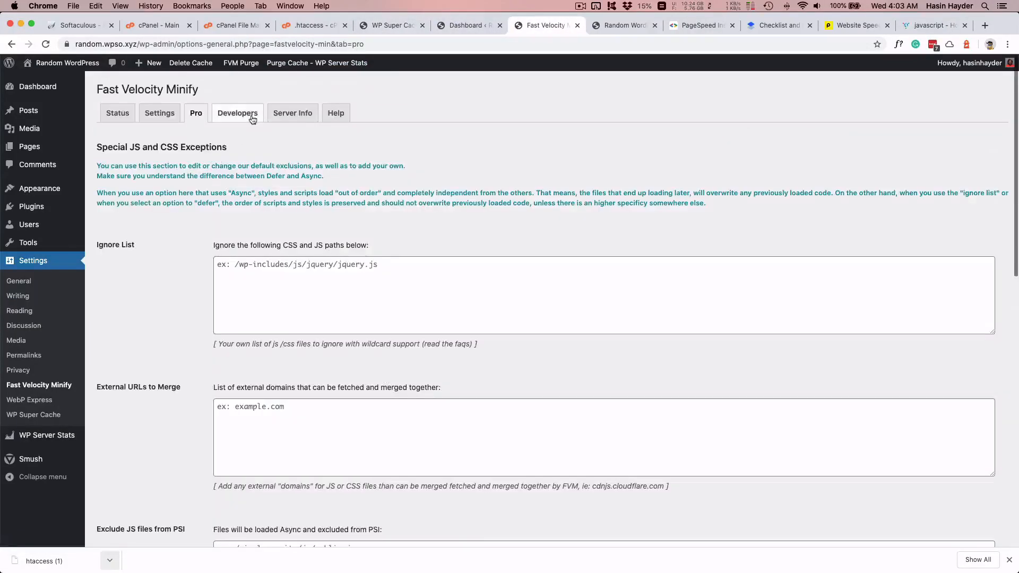
click(244, 115)
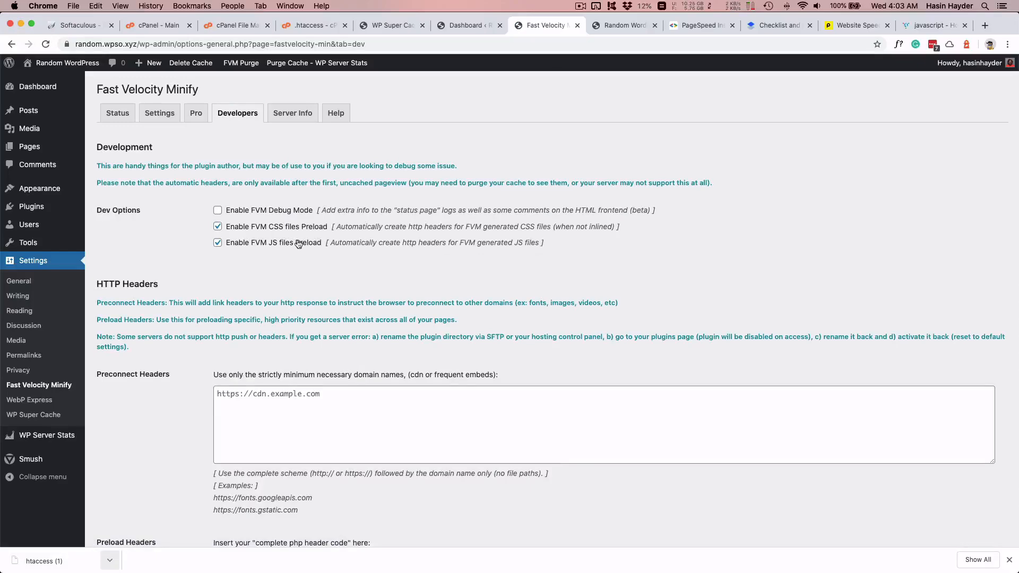
- Look through Fast Velocity Minify's remaining developer options, including async and critical path CSS, and WP Super Cache's basic caching settings
scroll(226, 263, down, 20)
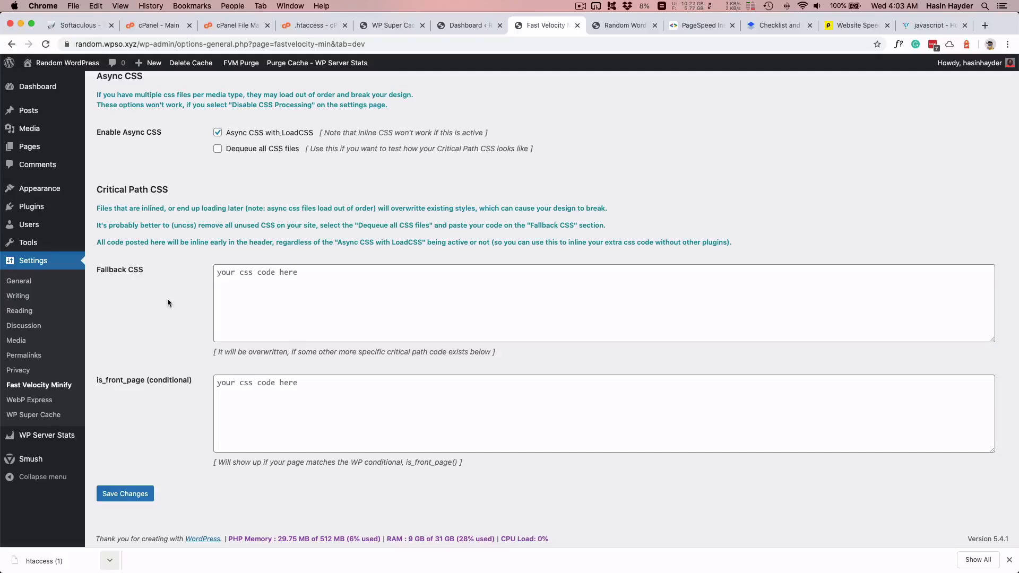
scroll(167, 302, up, 20)
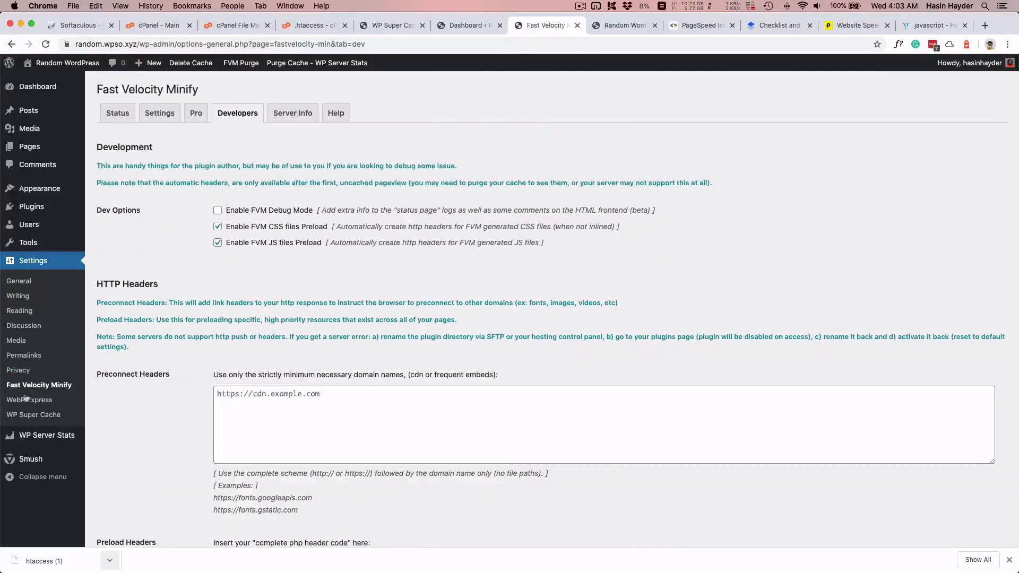
click(25, 415)
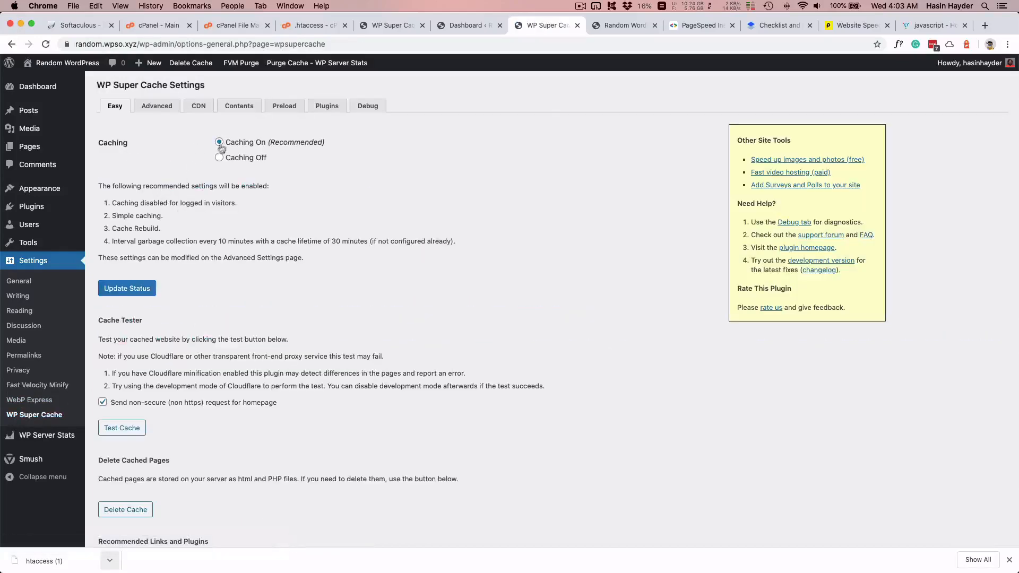
scroll(138, 413, down, 1)
scroll(138, 413, down, 5)
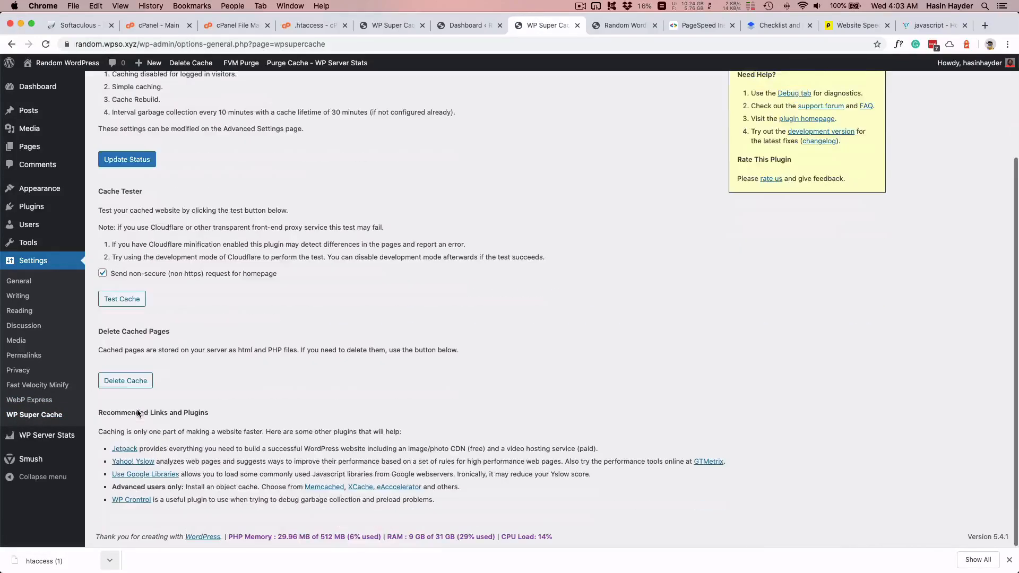
scroll(166, 297, up, 6)
- Examine WP Super Cache's advanced settings for delivery method, cache restrictions, compression, 304 browser caching, homepage checks and cache location
click(161, 107)
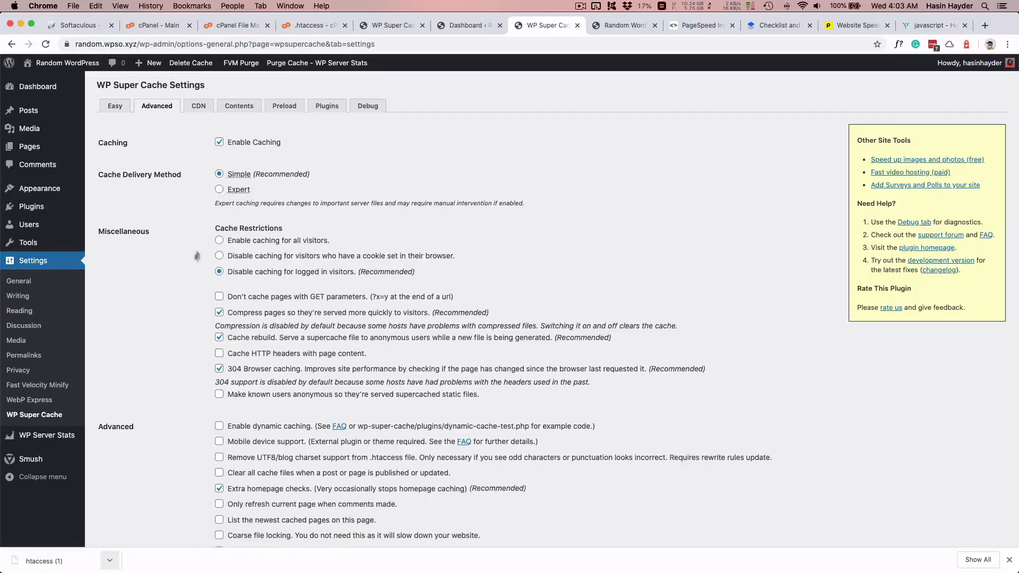
scroll(193, 262, down, 5)
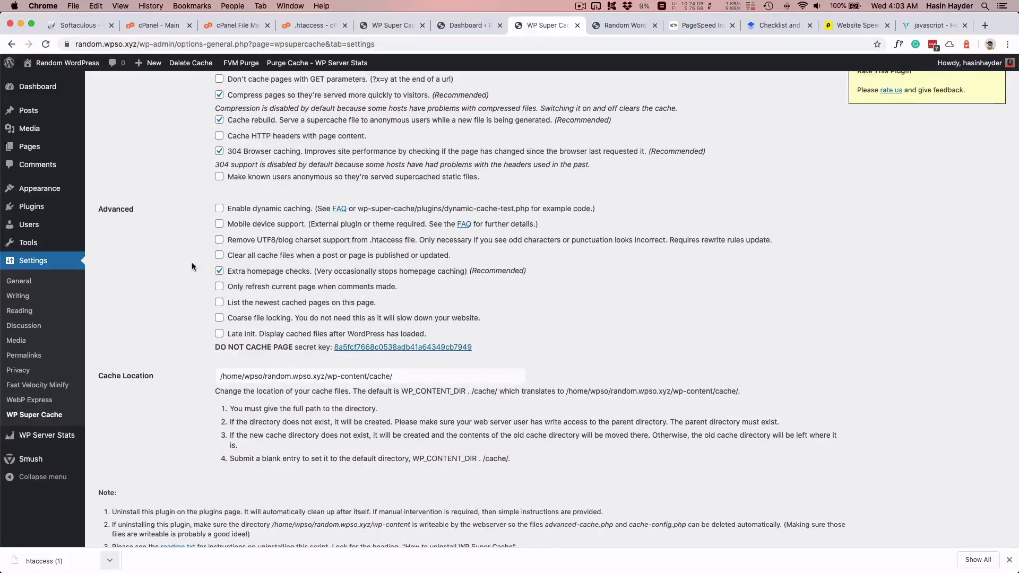
scroll(192, 263, down, 4)
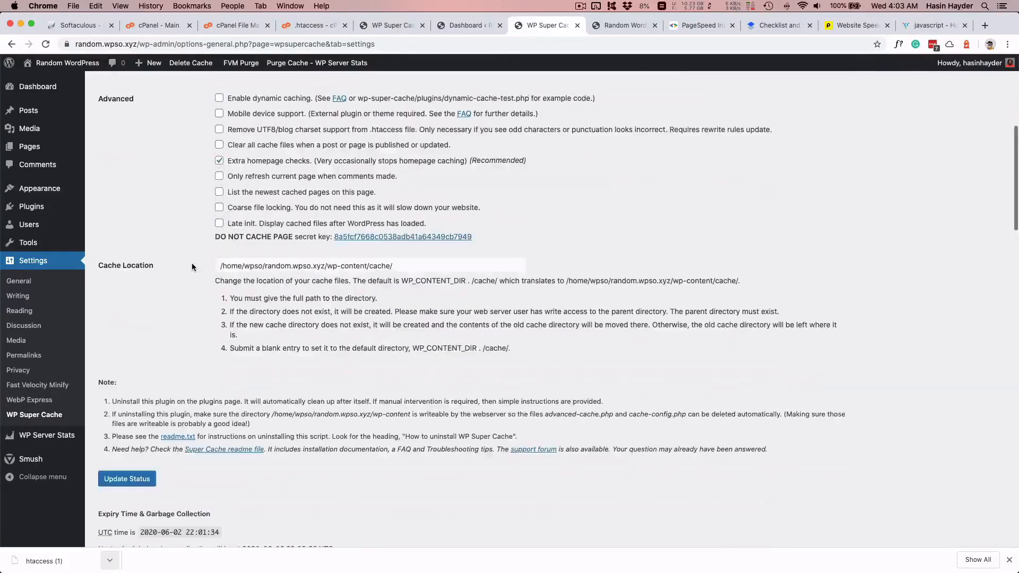
scroll(192, 263, up, 8)
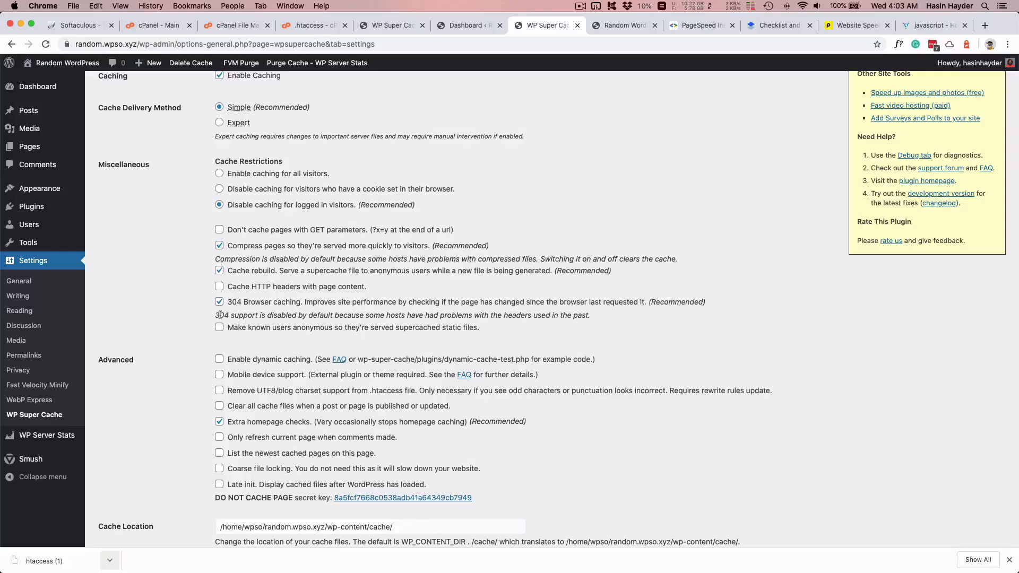
scroll(221, 319, down, 2)
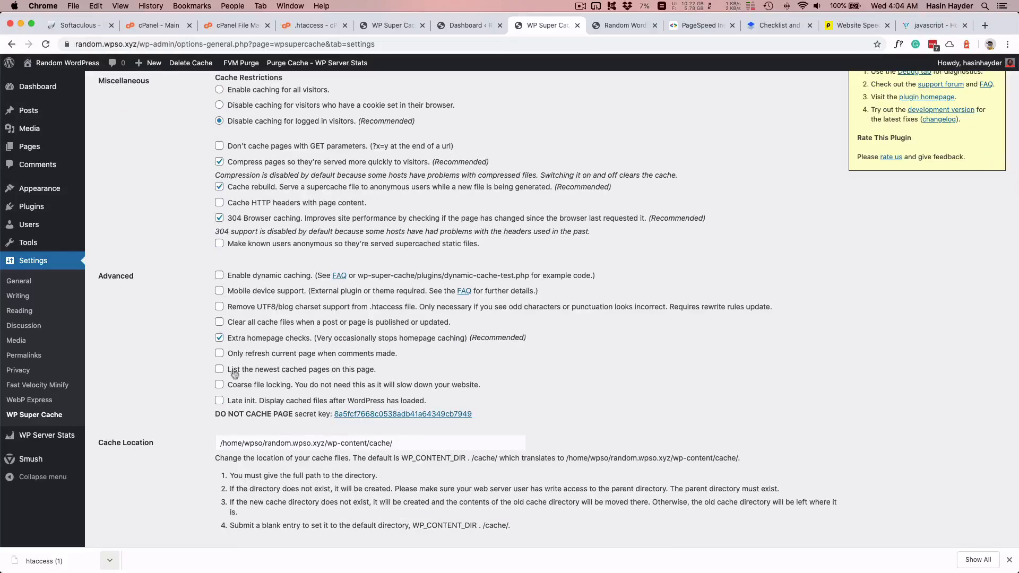
scroll(136, 377, down, 3)
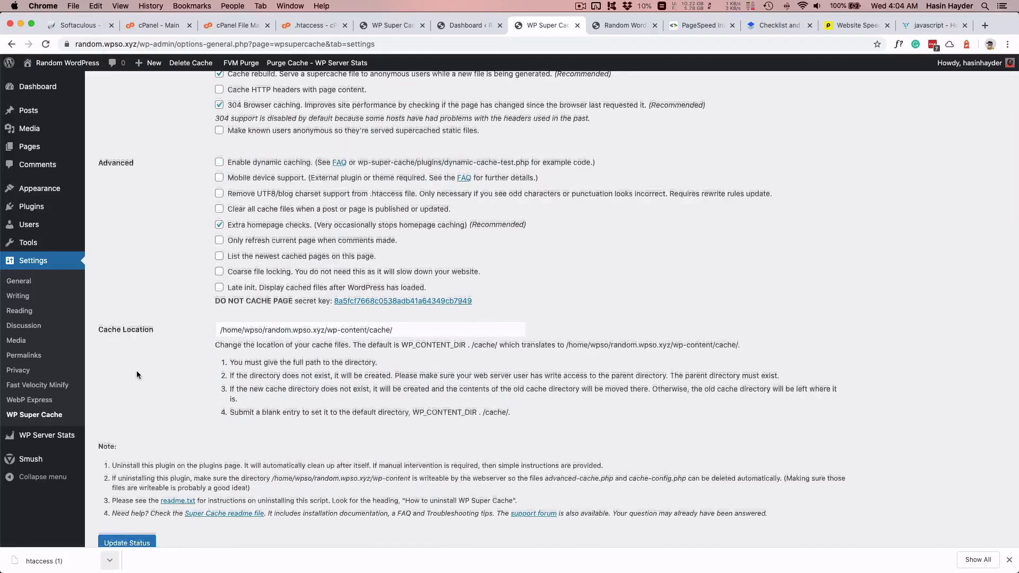
scroll(137, 375, down, 3)
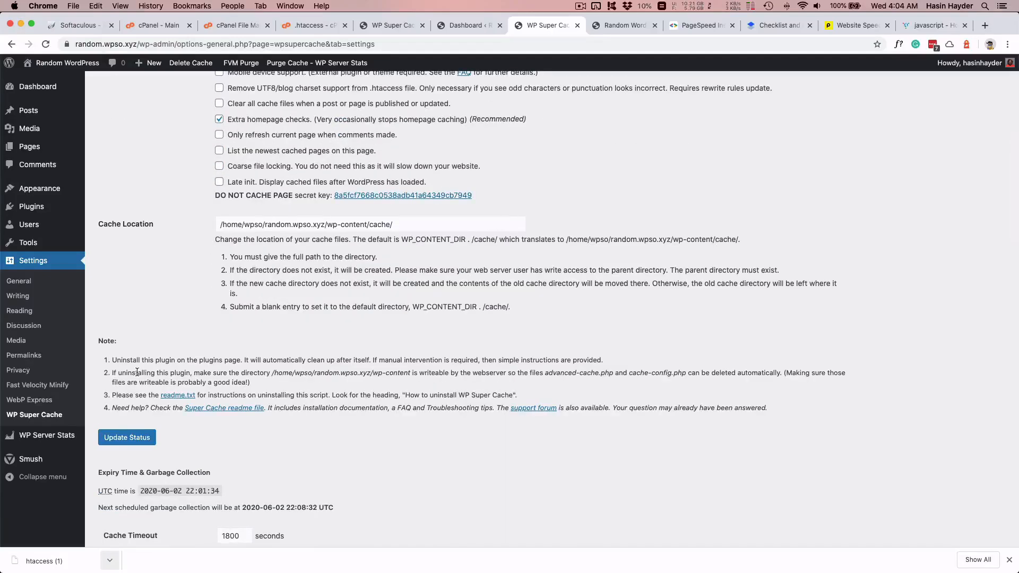
scroll(145, 370, up, 10)
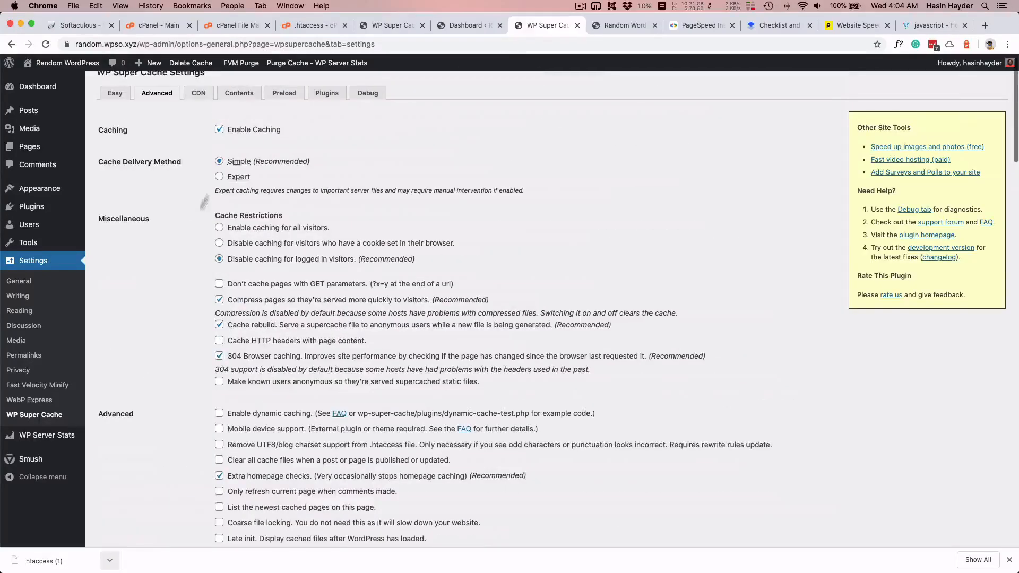
- Check WP Super Cache's CDN settings and cache contents, and open its preload settings
click(198, 94)
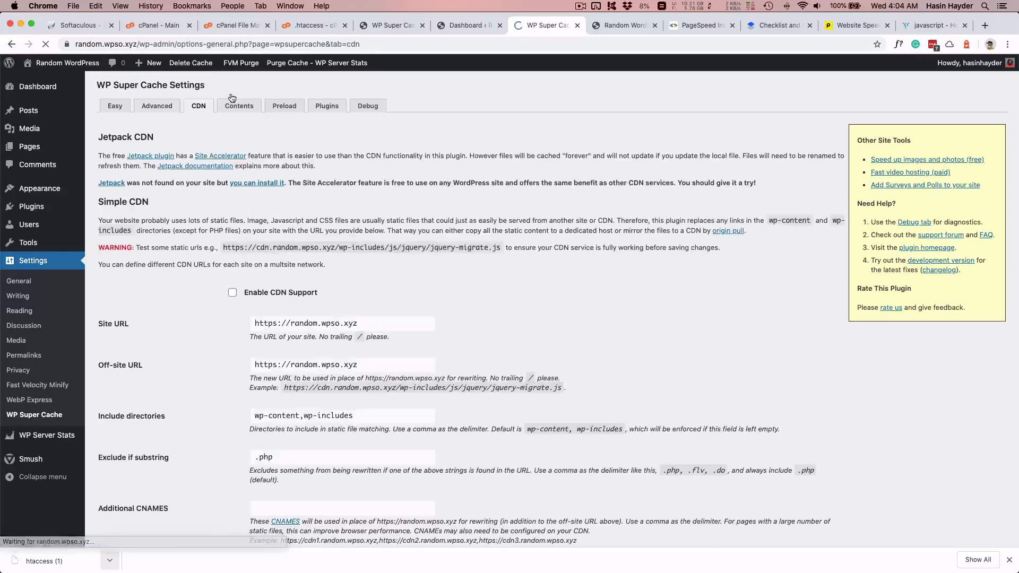
click(234, 107)
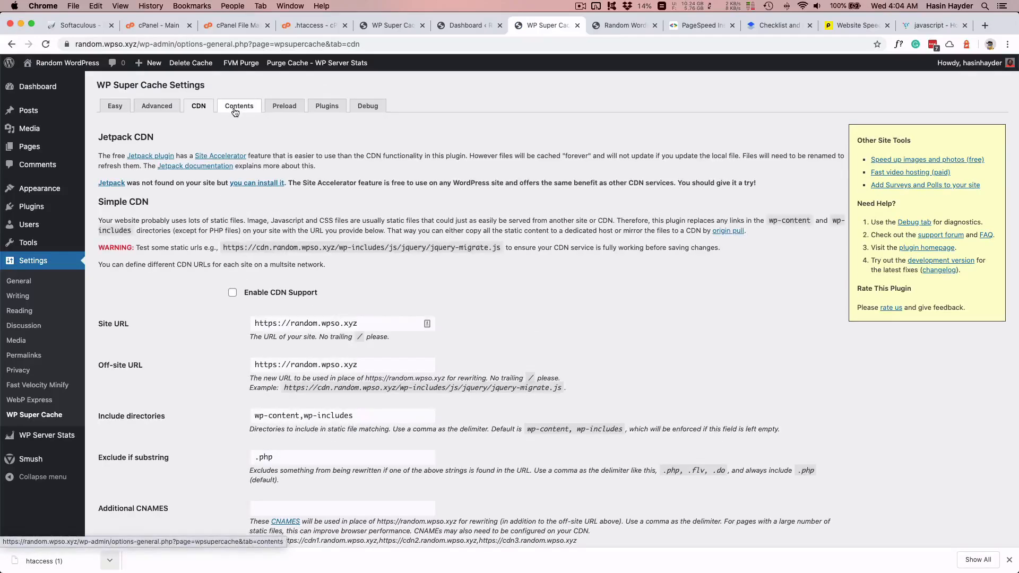
click(281, 107)
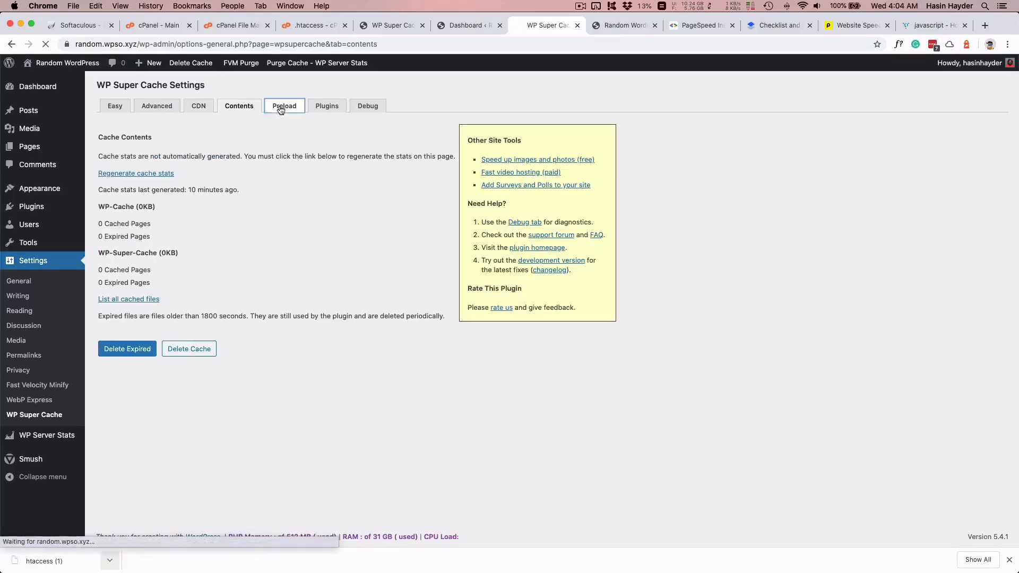